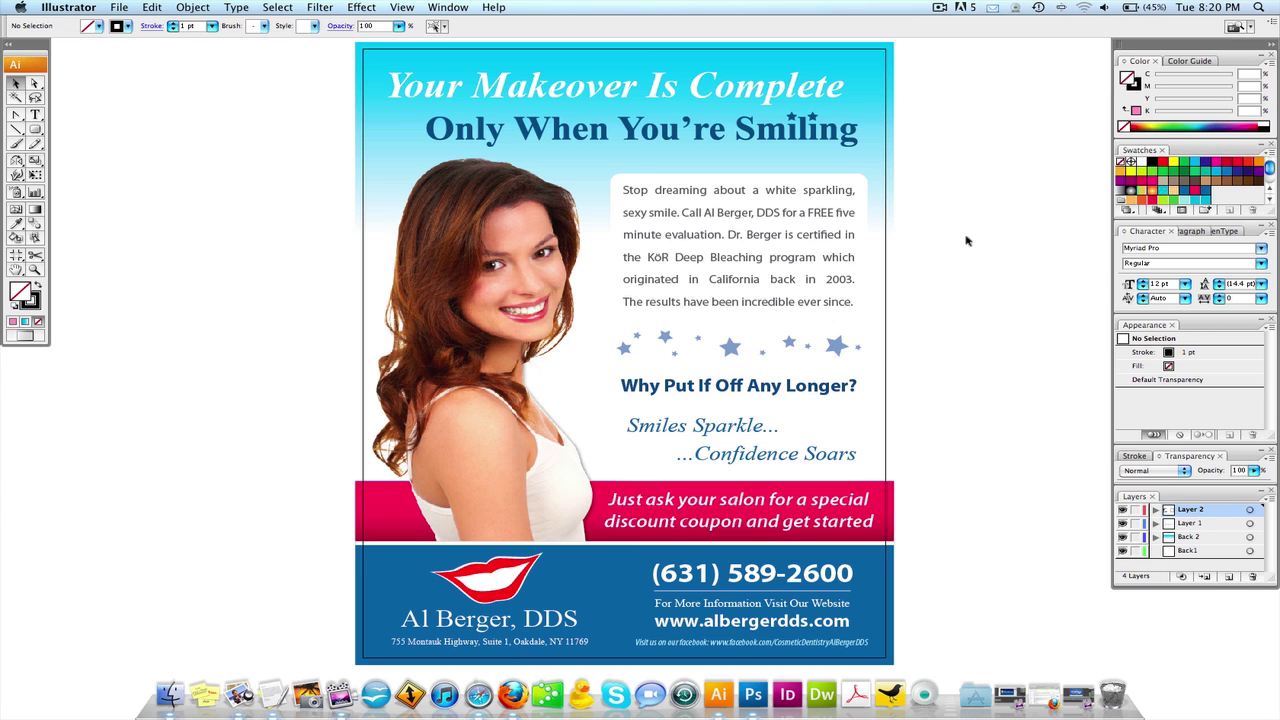
Release the flyer's crop area into a regular rectangle path.
key("space")
left_click_drag(968, 236, 701, 242)
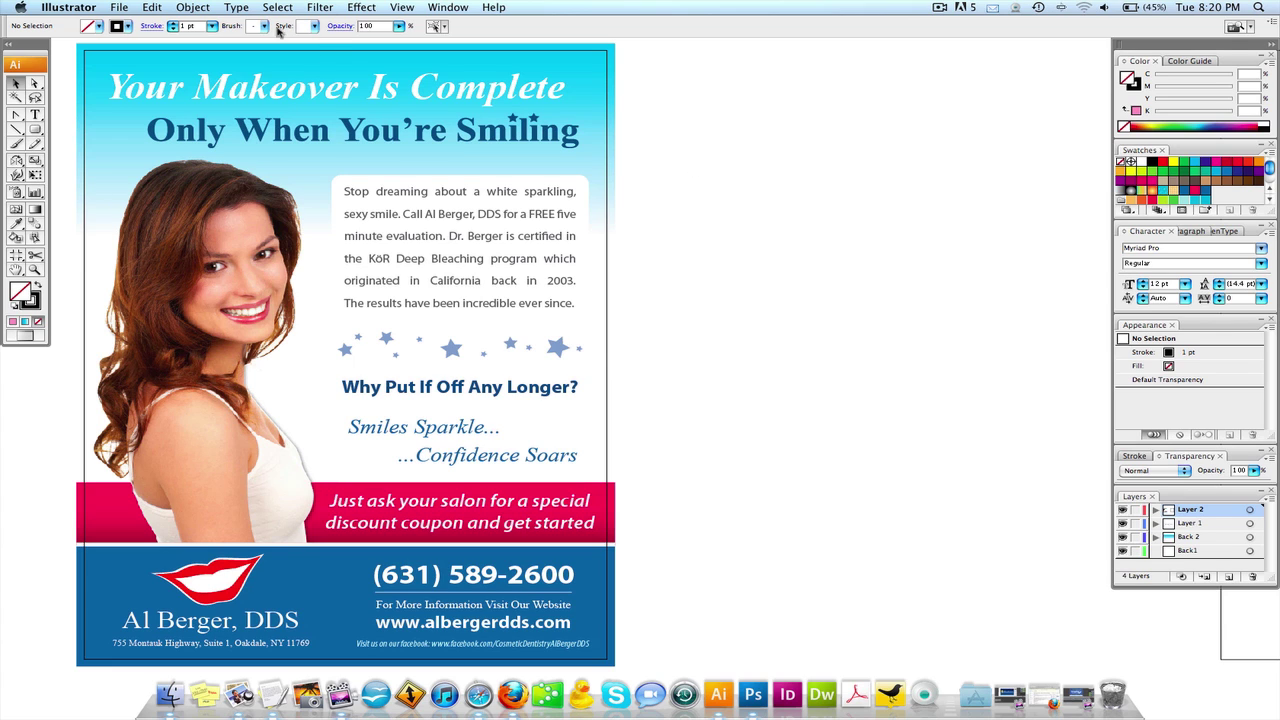
left_click(203, 6)
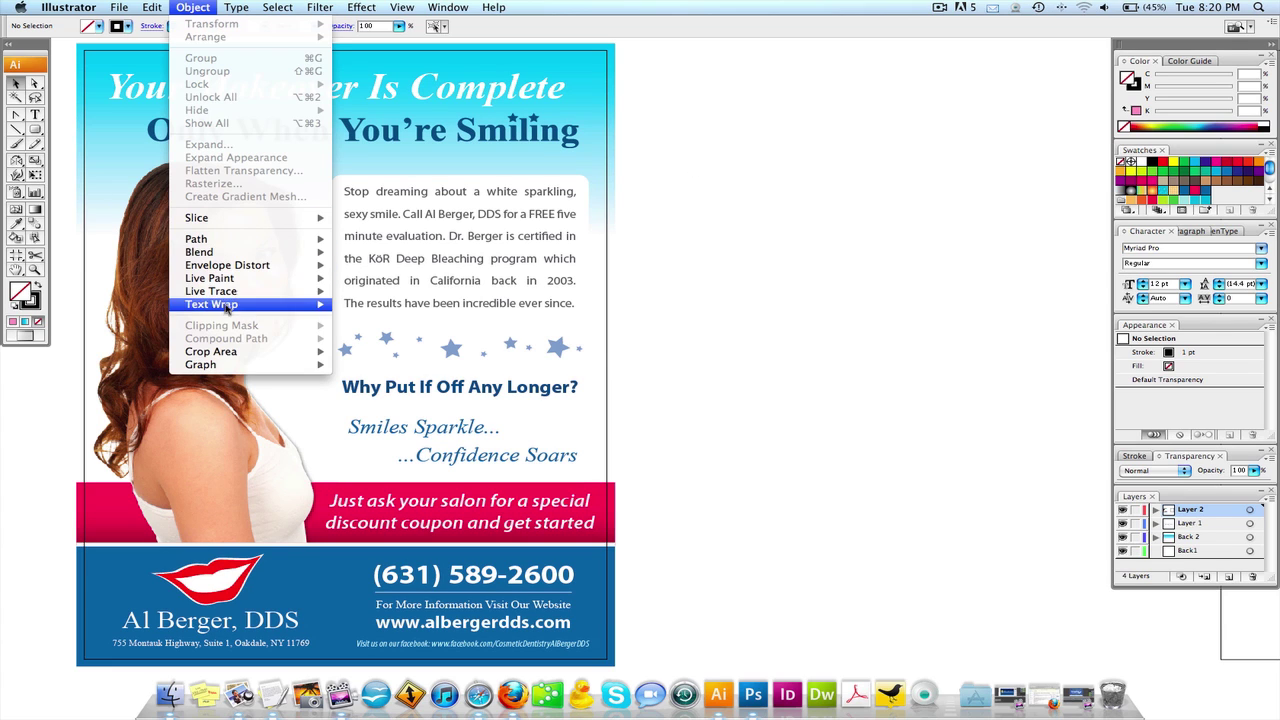
left_click(348, 354)
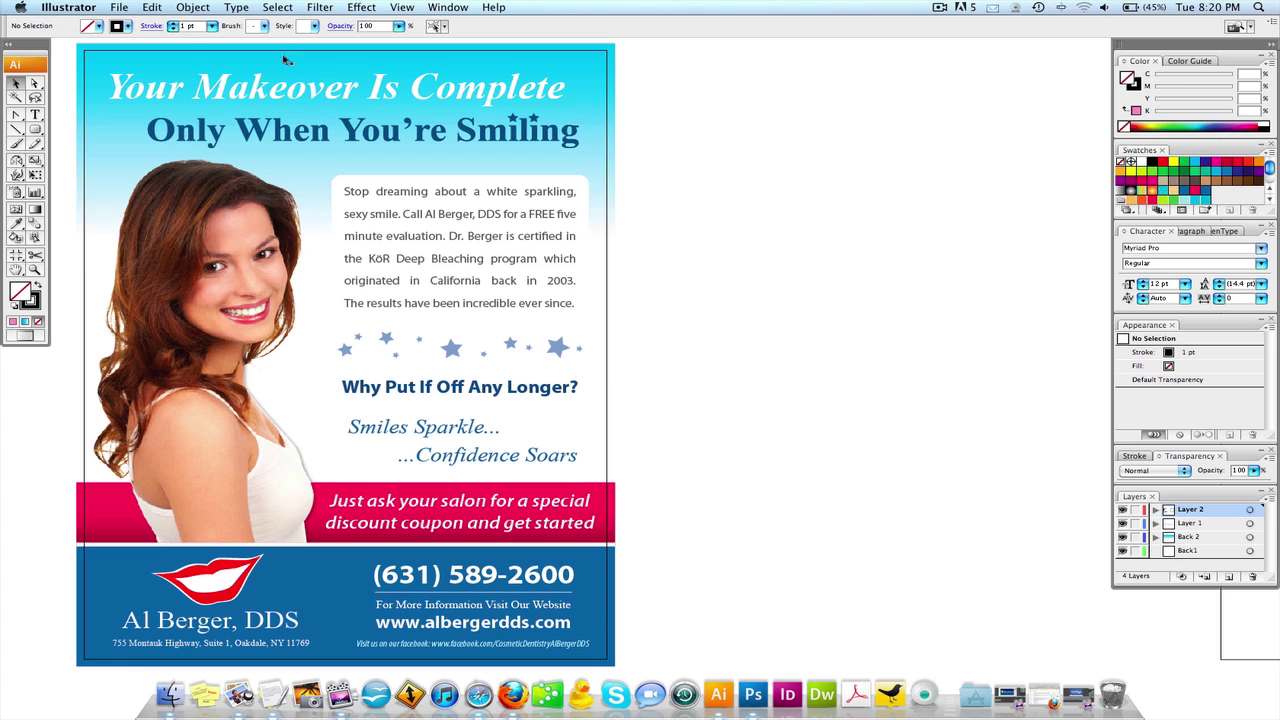
left_click(193, 7)
mouse_move(218, 358)
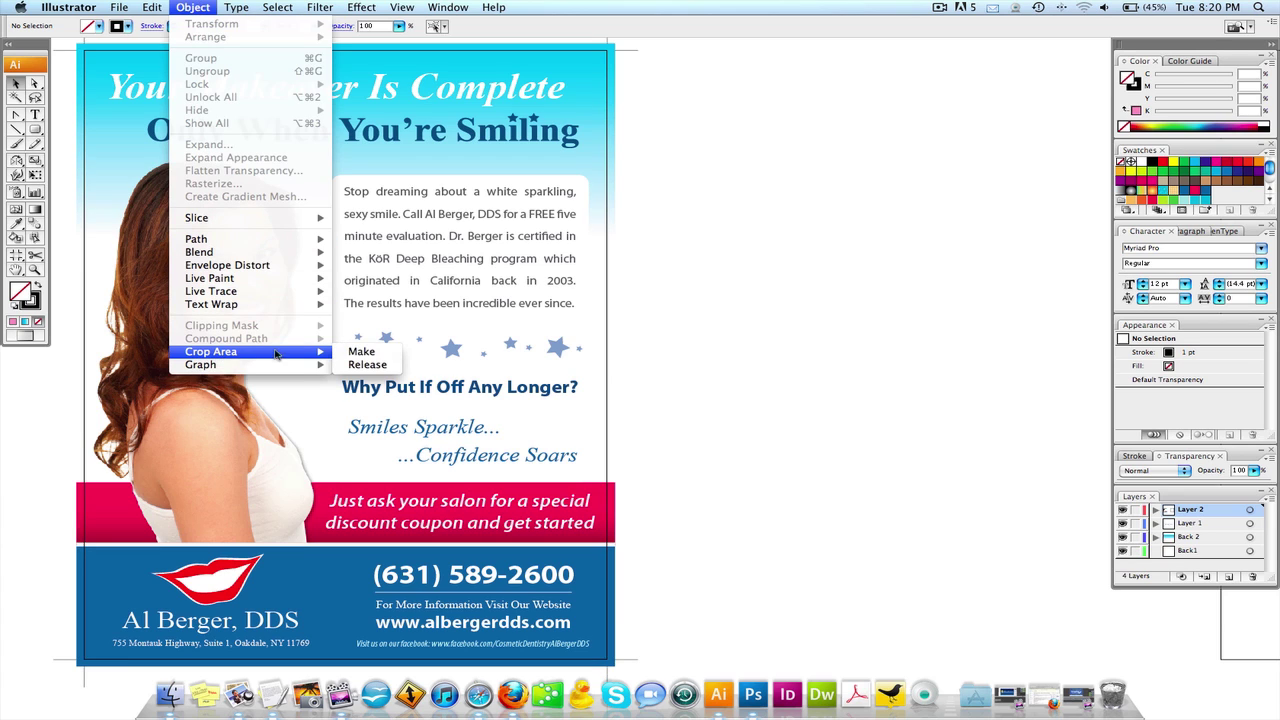
left_click(384, 366)
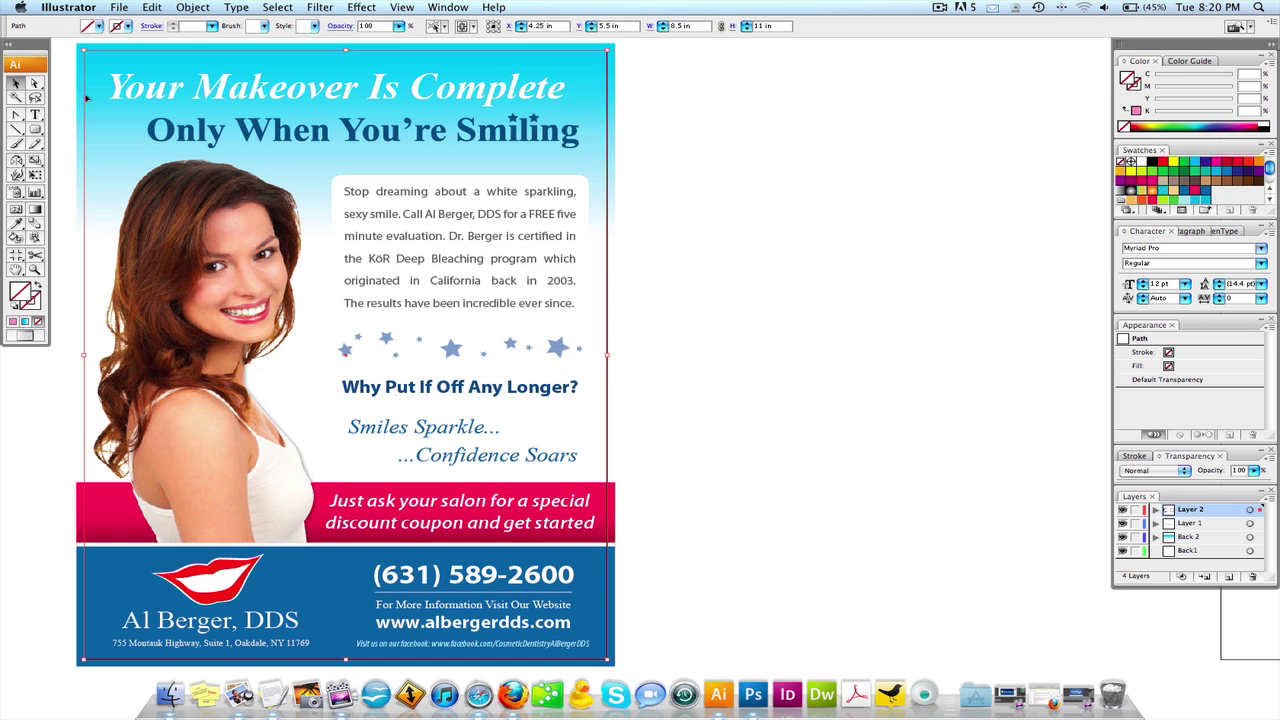
Move the released 8.5 by 11 in frame beside the flyer and give it the default white fill and black stroke.
left_click_drag(82, 100, 637, 100)
left_click_drag(766, 300, 749, 300)
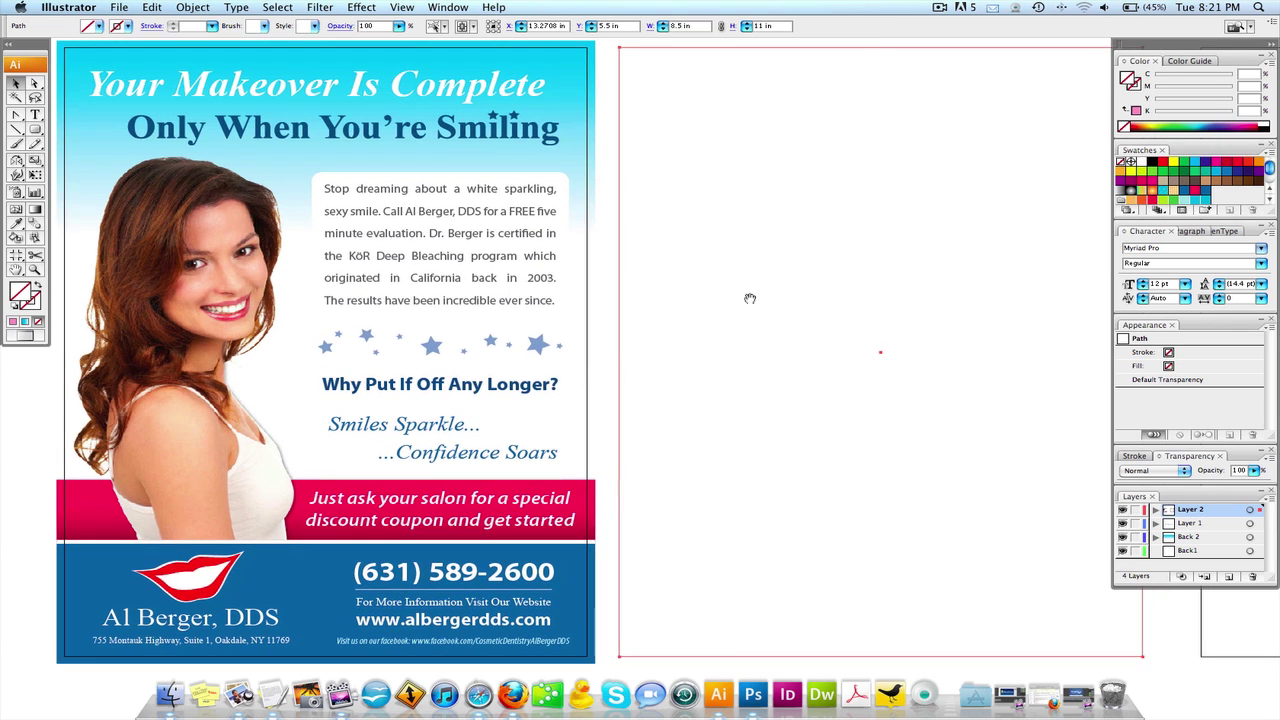
left_click(15, 306)
left_click(785, 394, "alt+super")
left_click_drag(778, 388, 686, 391)
Delete the spare outlined frame that lies beyond the new blank page frame.
left_click(914, 380)
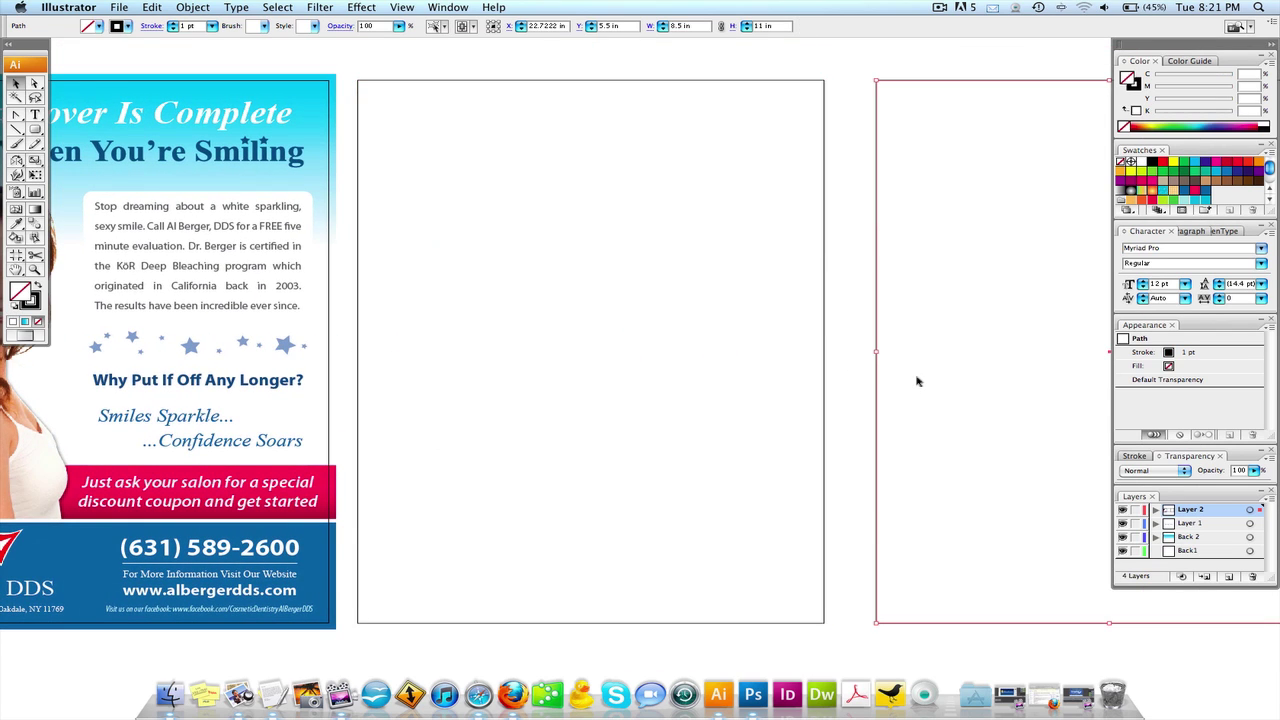
left_click_drag(791, 383, 981, 385)
Nudge the blank page frame farther from the flyer to an X position of about 13.55 in, then deselect it.
left_click(1055, 368)
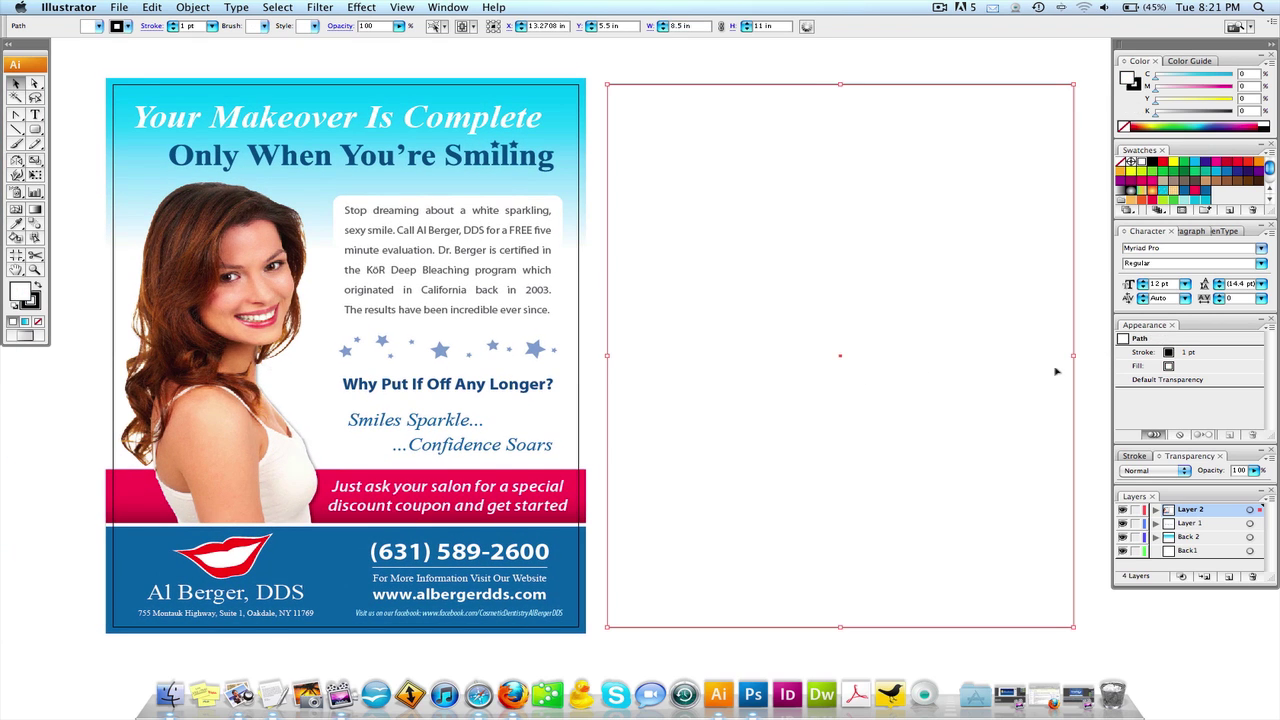
key("Right")
key("Right")
key("Right")
key("Right")
key("Right")
key("Right")
key("Right")
key("Right")
key("Right")
key("Right")
key("Right")
key("Right")
key("Right")
key("Right")
key("Right")
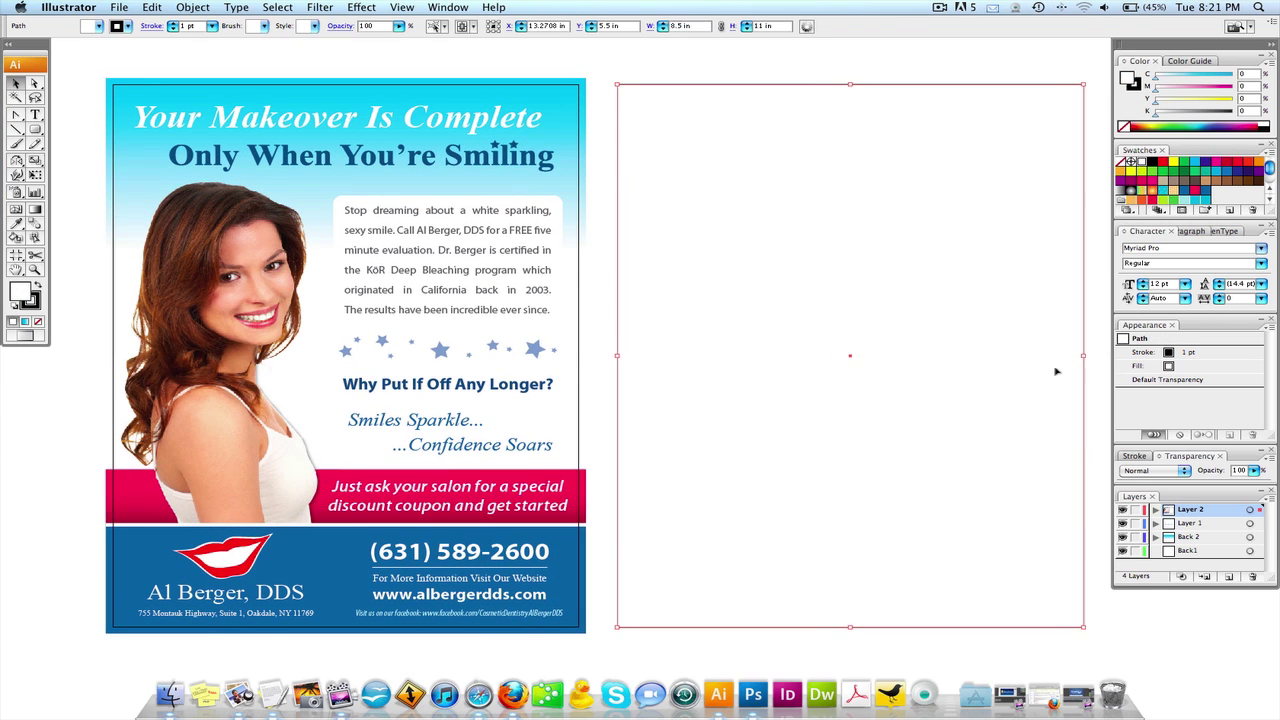
key("Right")
key("Right")
key("Right")
key("Right")
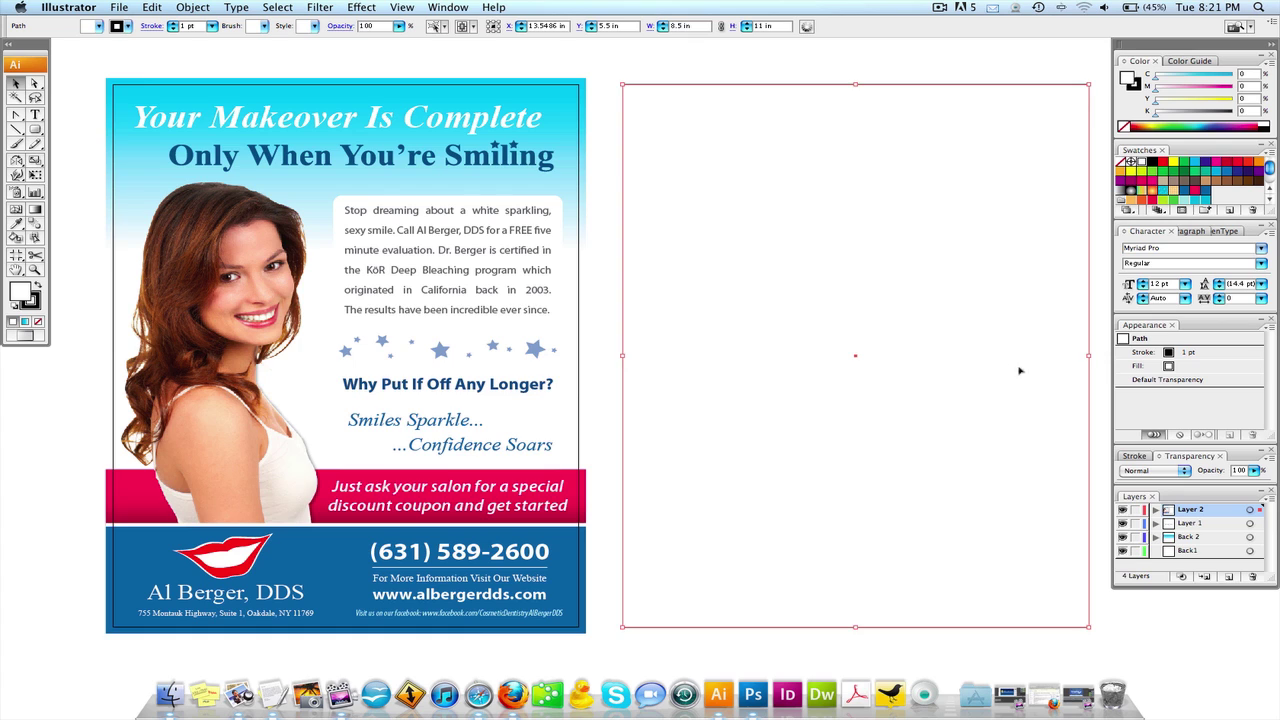
left_click_drag(916, 323, 901, 326)
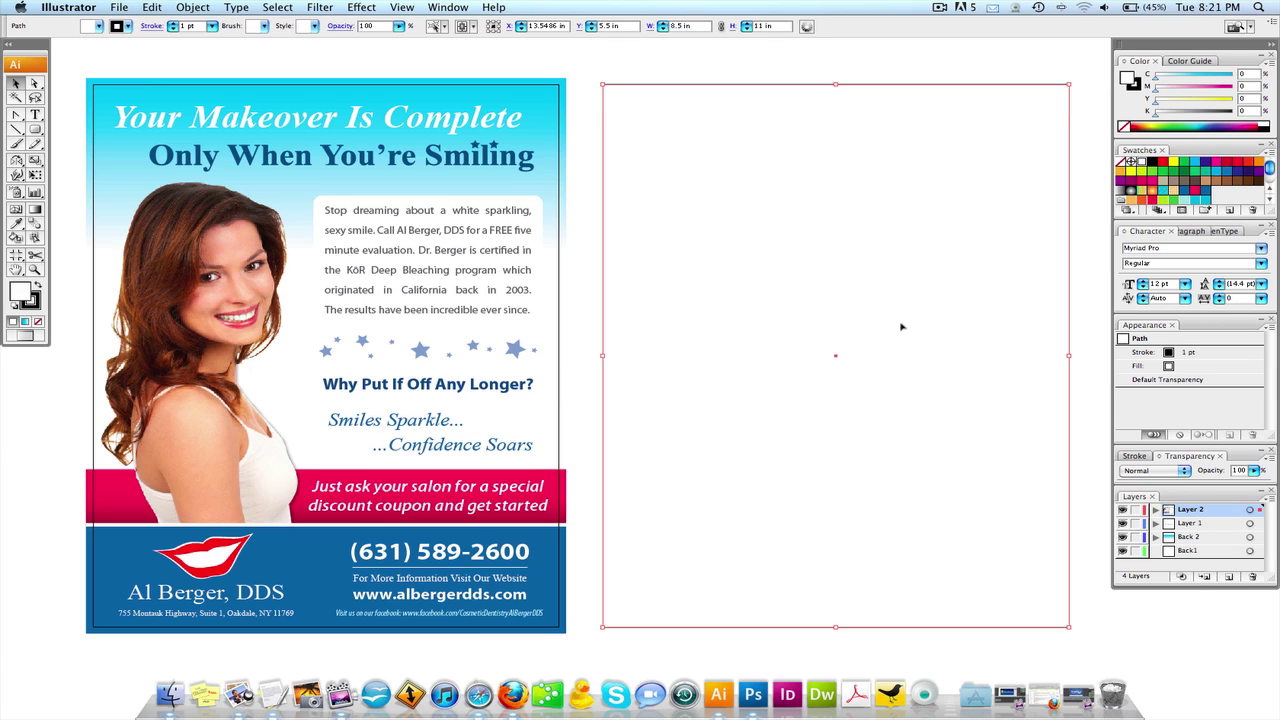
left_click(757, 70)
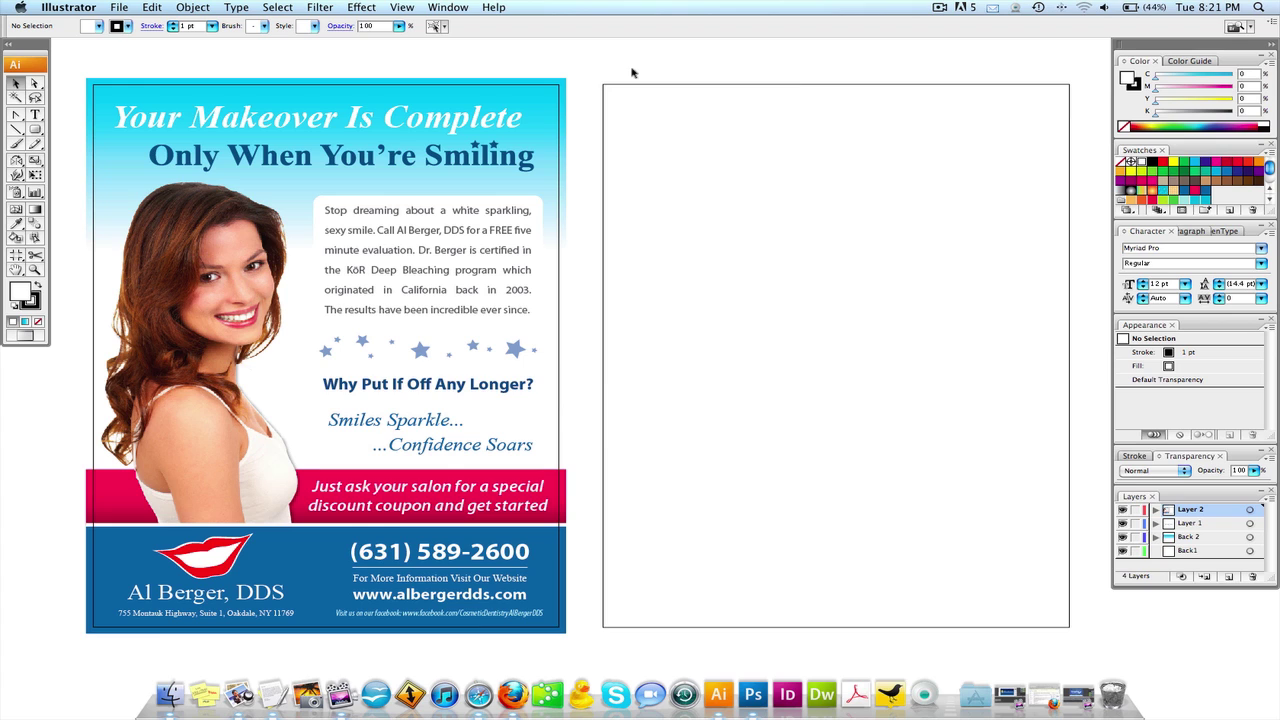
left_click(508, 117)
left_click(607, 77)
left_click(320, 130)
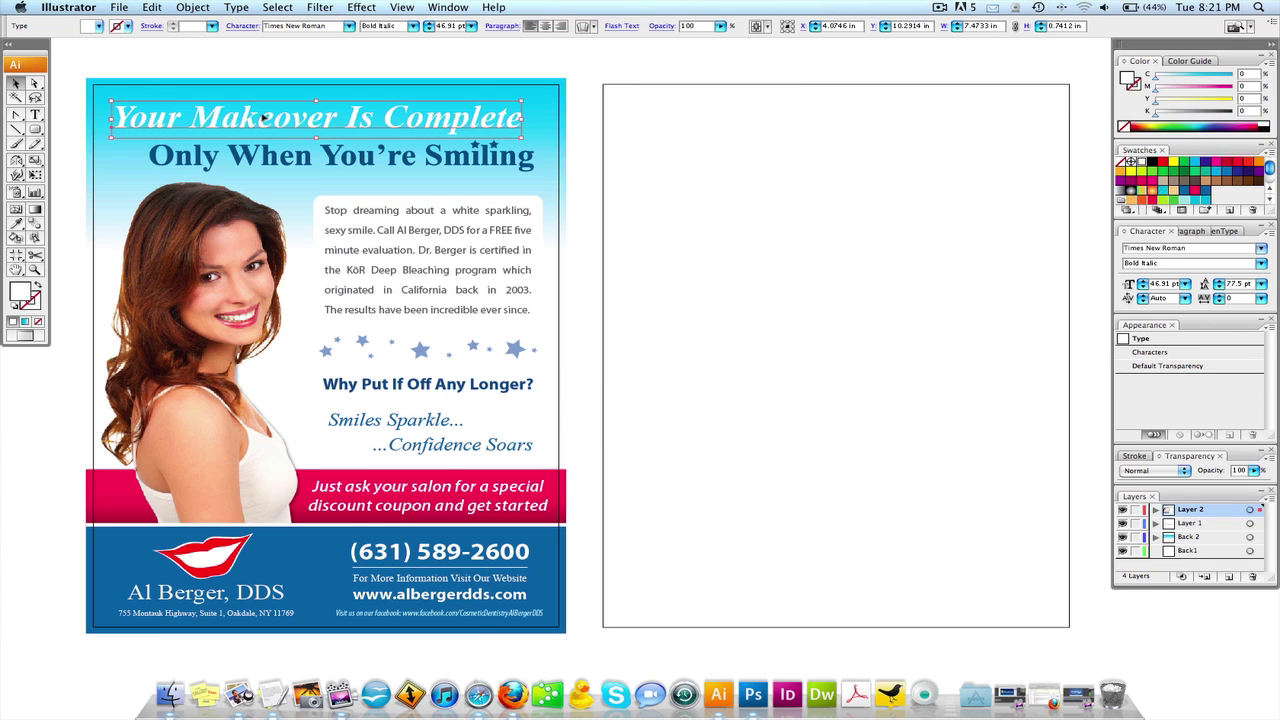
left_click(261, 152, "shift")
left_click(286, 66)
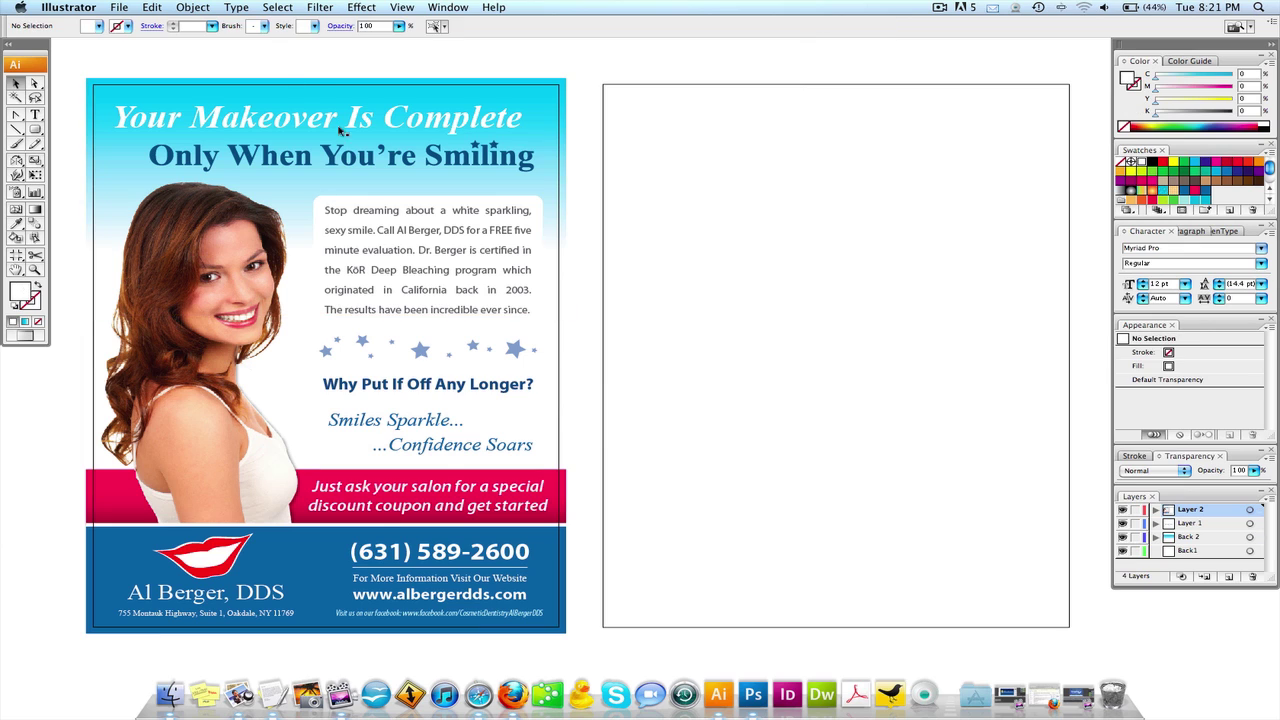
left_click(652, 160)
key("super+w")
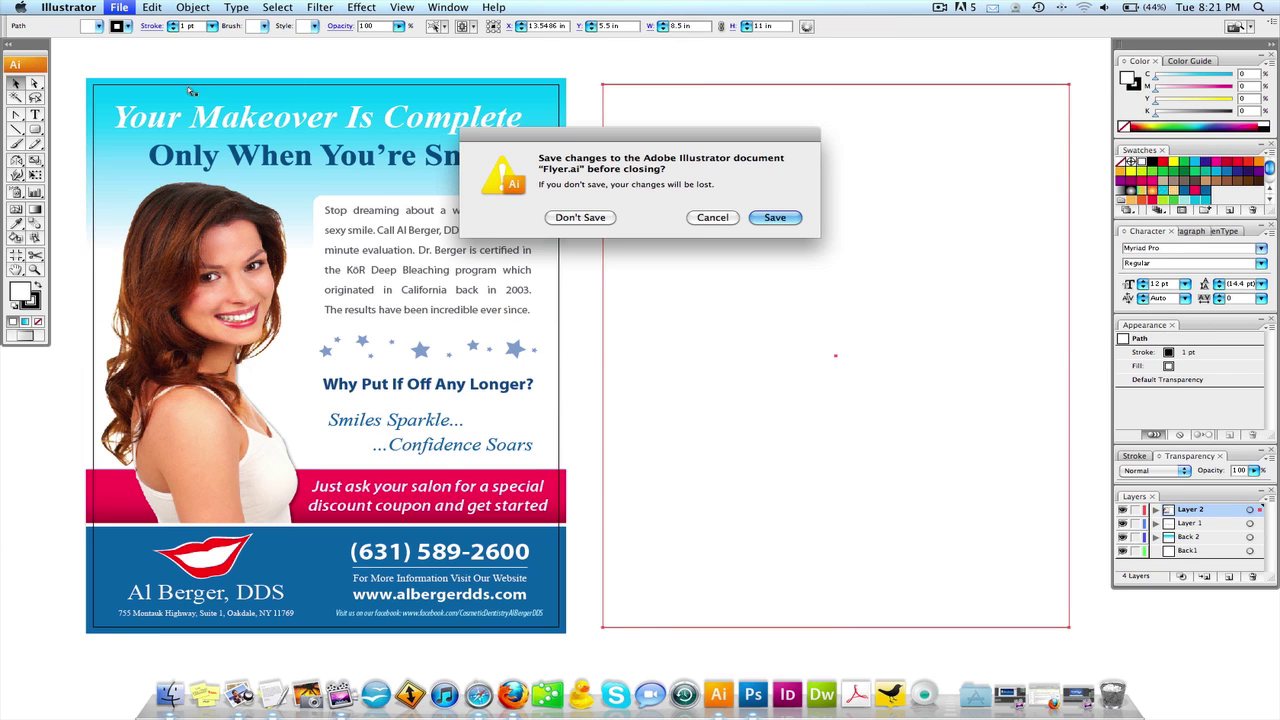
left_click(712, 217)
key("super+shift+a")
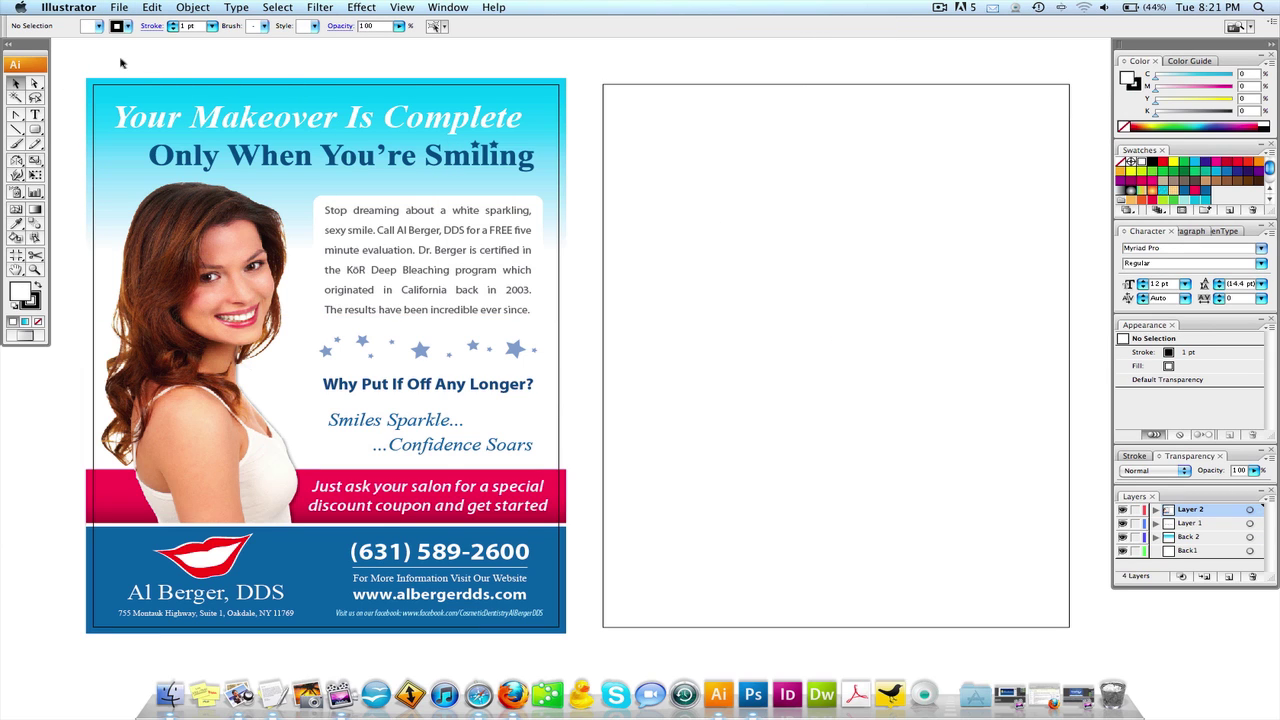
Add the headline "Your Makeover Is Complete" near the top of the blank page and enlarge it to about 34.56 pt.
key("t")
left_click(666, 152)
type("Your Makeov")
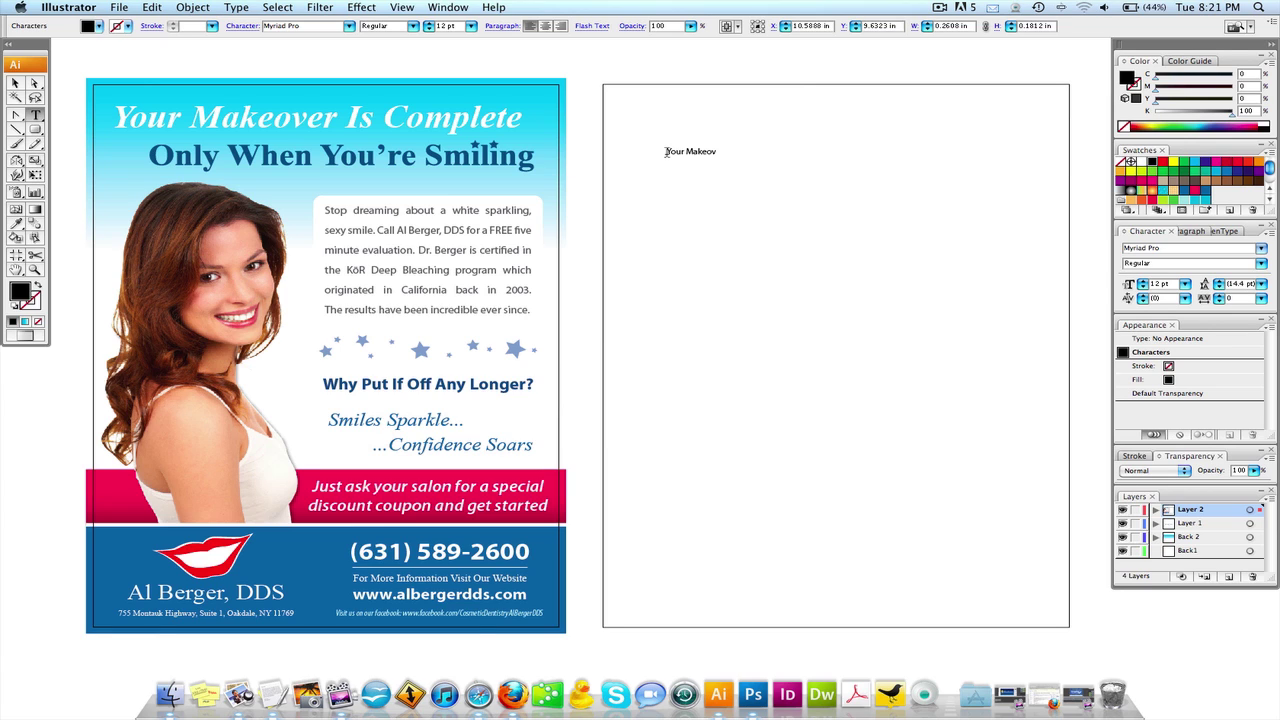
type("er Is Complete")
key("Escape")
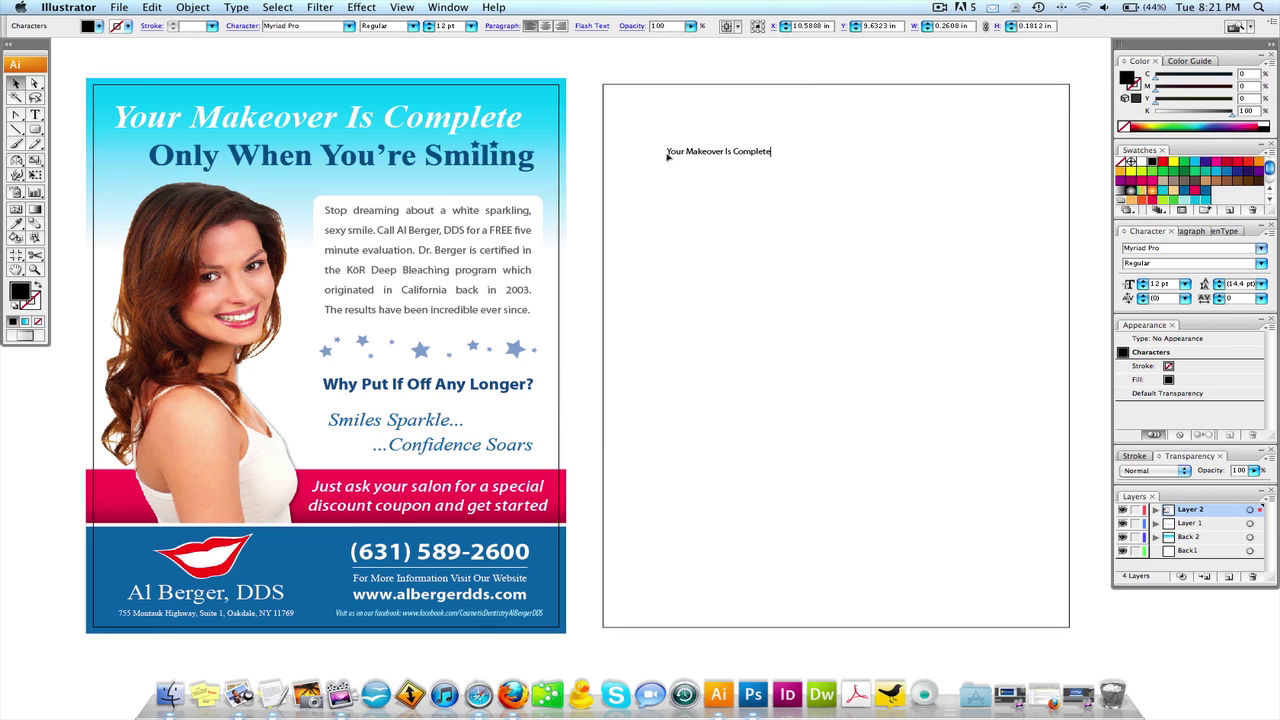
left_click_drag(770, 158, 800, 195)
Duplicate the headline directly below and change the copy's text to "Only When You're Smiling".
key("t")
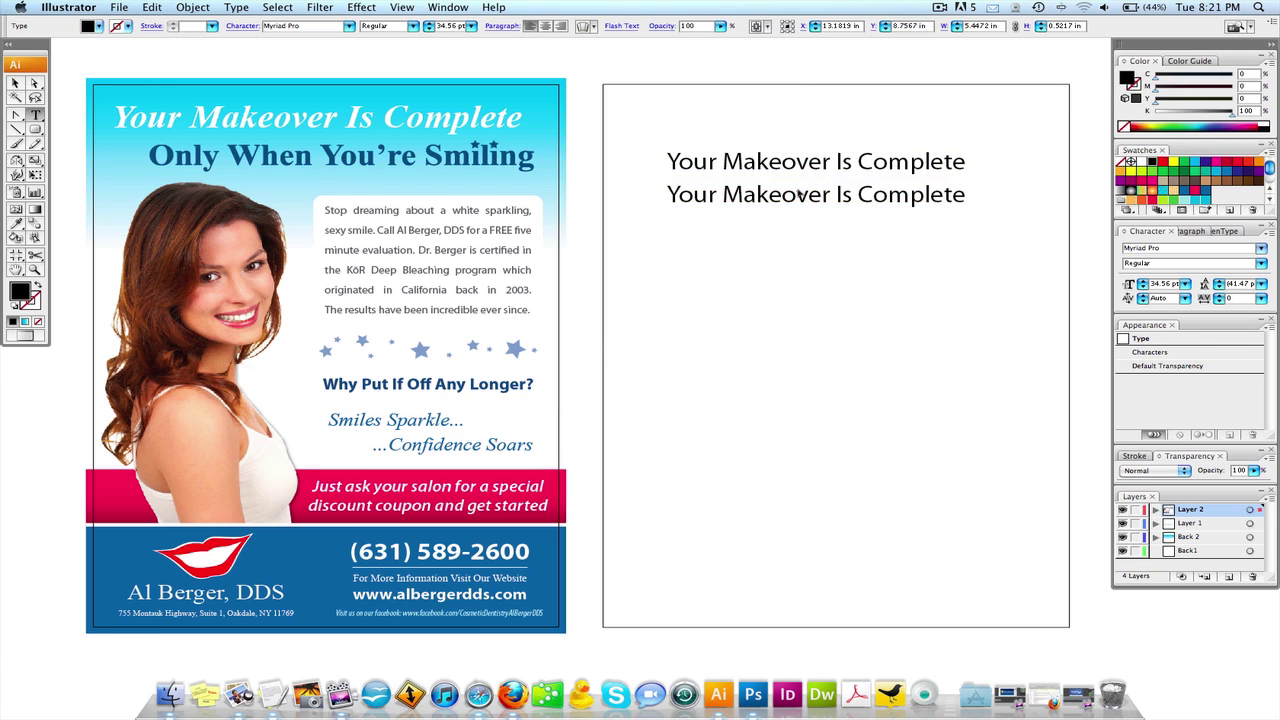
double_click(800, 195)
triple_click(800, 195)
type("Only When You’r")
key("BackSpace")
type("'re Smiling")
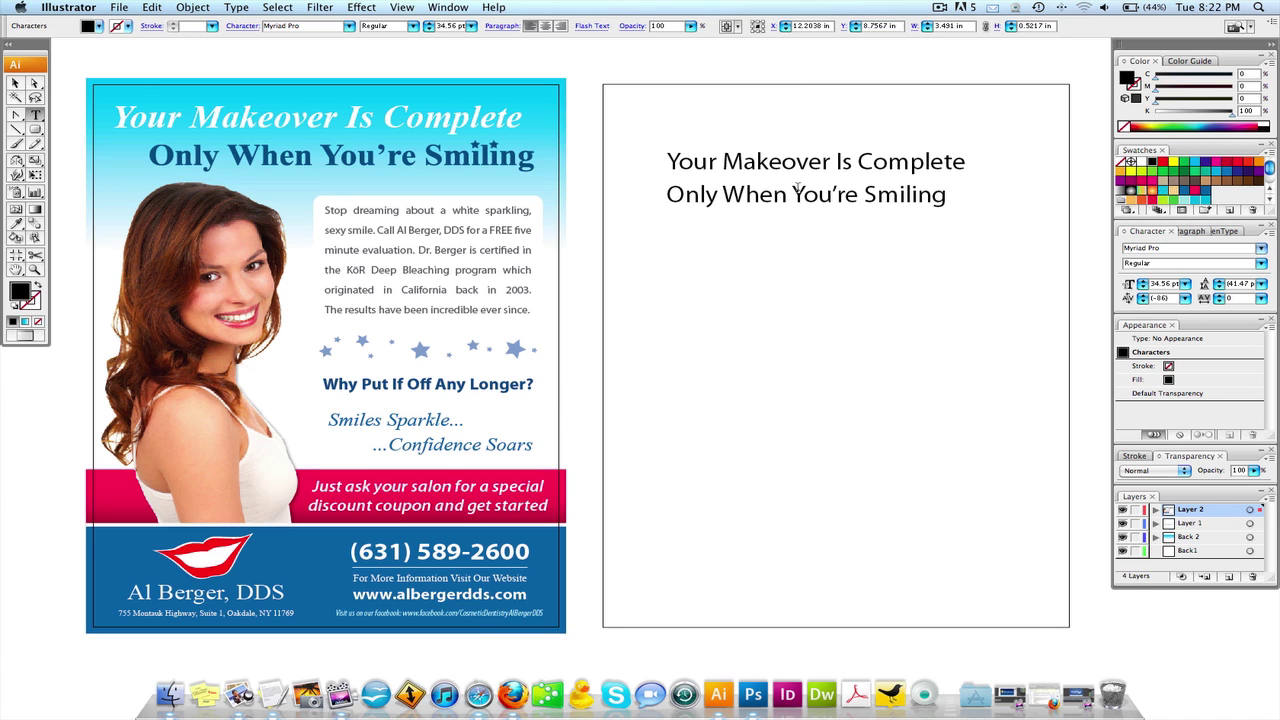
Reposition the two headline lines on the blank page, offsetting the second line to the right beneath the first.
key("Escape")
left_click_drag(738, 203, 735, 171)
left_click(760, 176, "shift")
left_click(912, 218)
left_click_drag(912, 218, 887, 215)
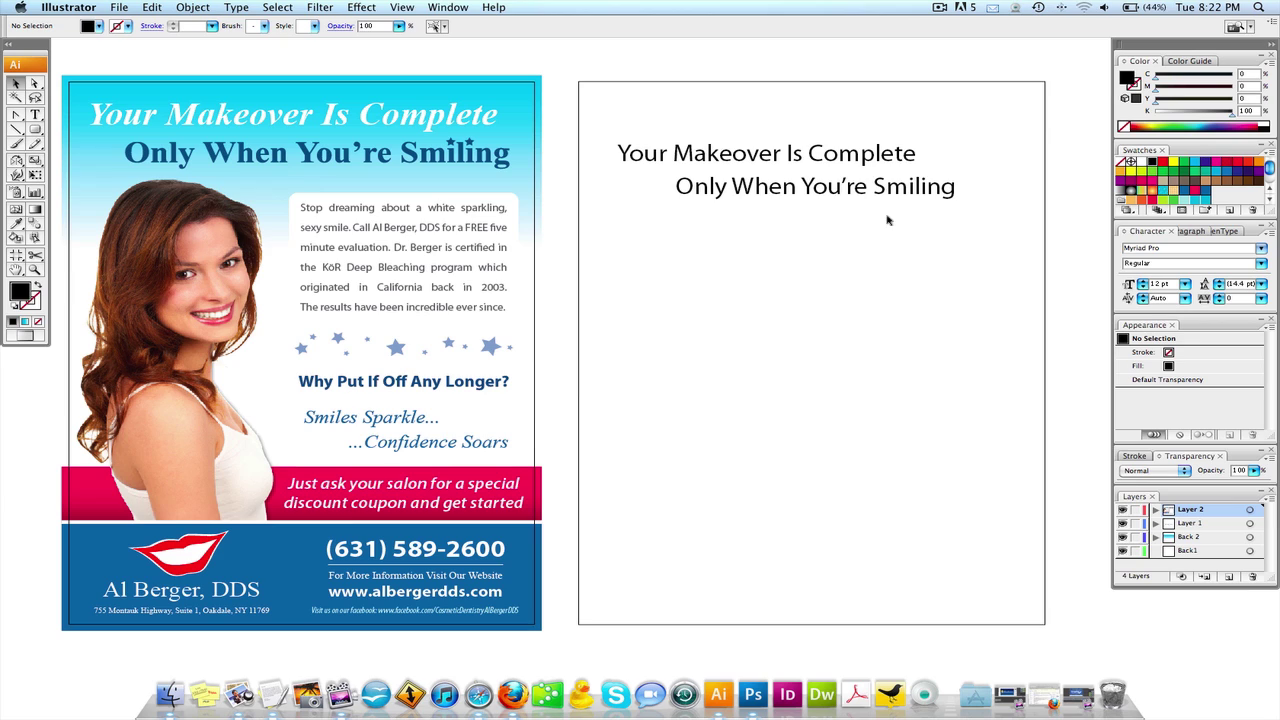
left_click(785, 192)
left_click(768, 229)
left_click_drag(715, 225, 720, 225)
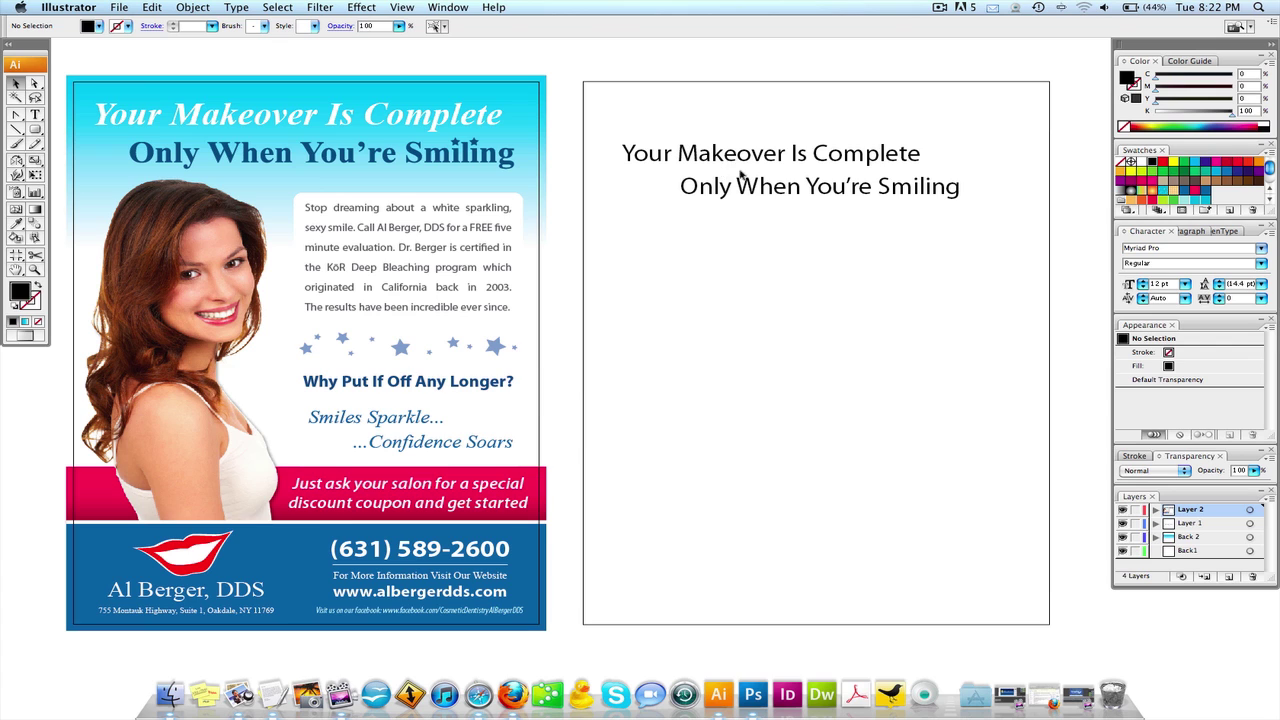
Create a text area about 5.2 by 2.4 in below the headlines and enter the placeholder text "scscsc".
left_click(470, 204)
left_click(35, 114)
left_click_drag(628, 242, 913, 362)
type("scscsc")
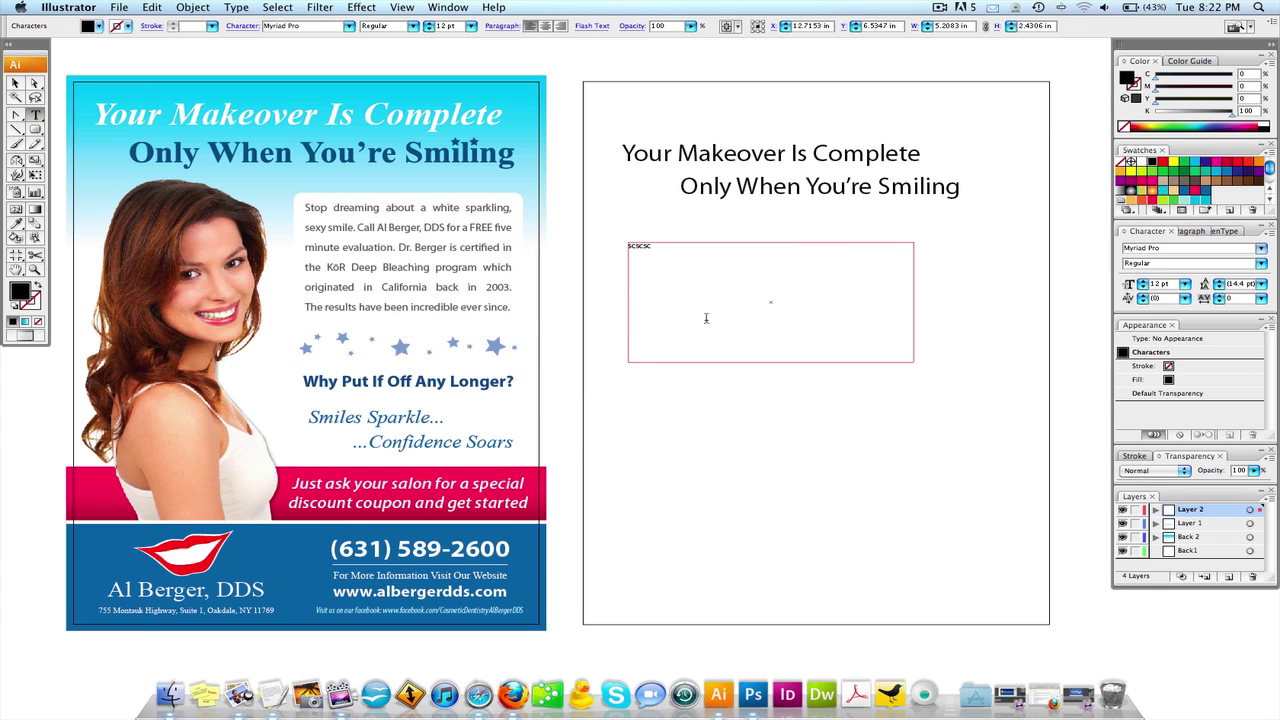
Switch to TextEdit and copy the whole paragraph beginning "Stop Dreaming about a white sparkling, sexy smile".
left_click(272, 695)
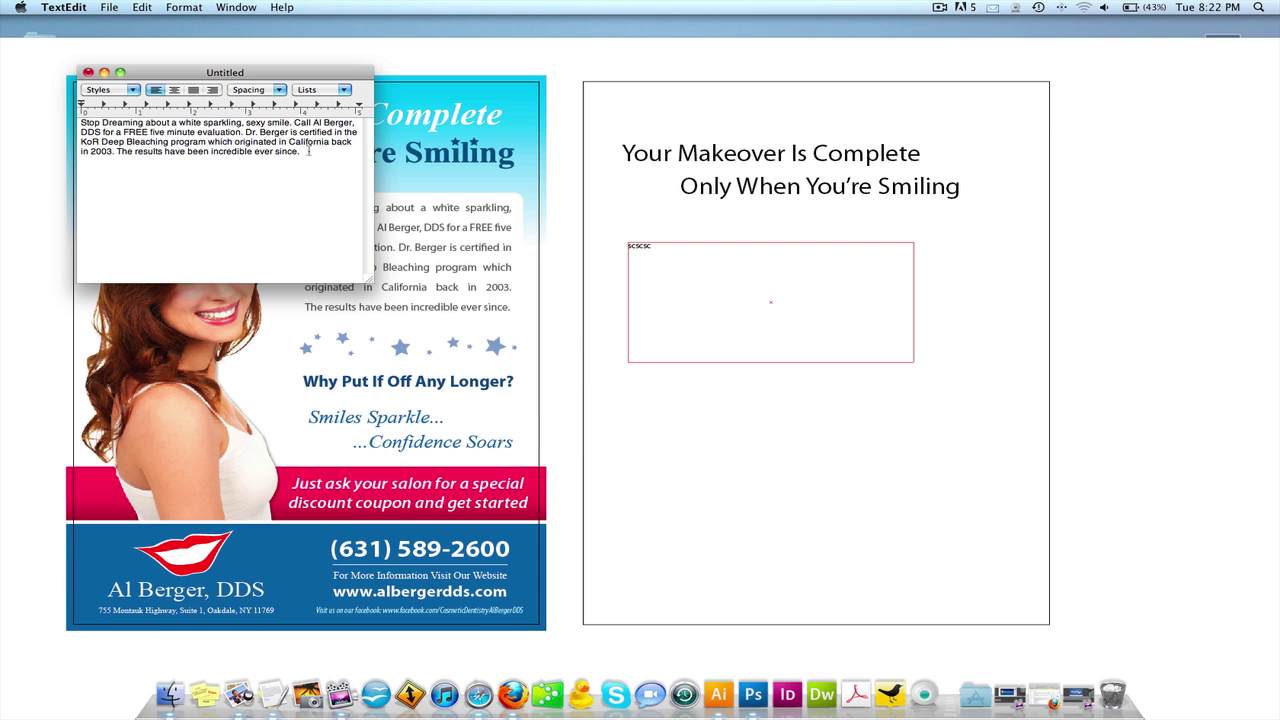
left_click_drag(309, 151, 82, 117)
key("super+c")
Return to Illustrator and replace the placeholder in the text area with the copied paragraph.
left_click(634, 250)
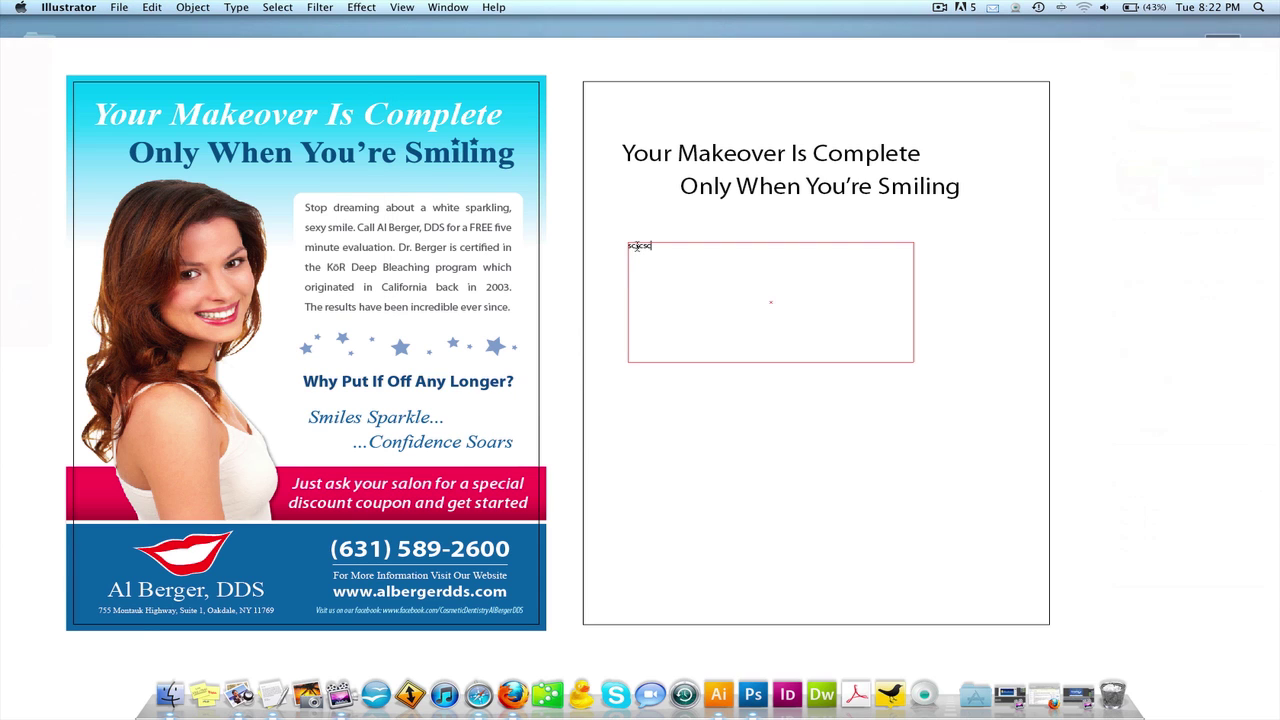
left_click_drag(628, 246, 679, 246)
key("super+v")
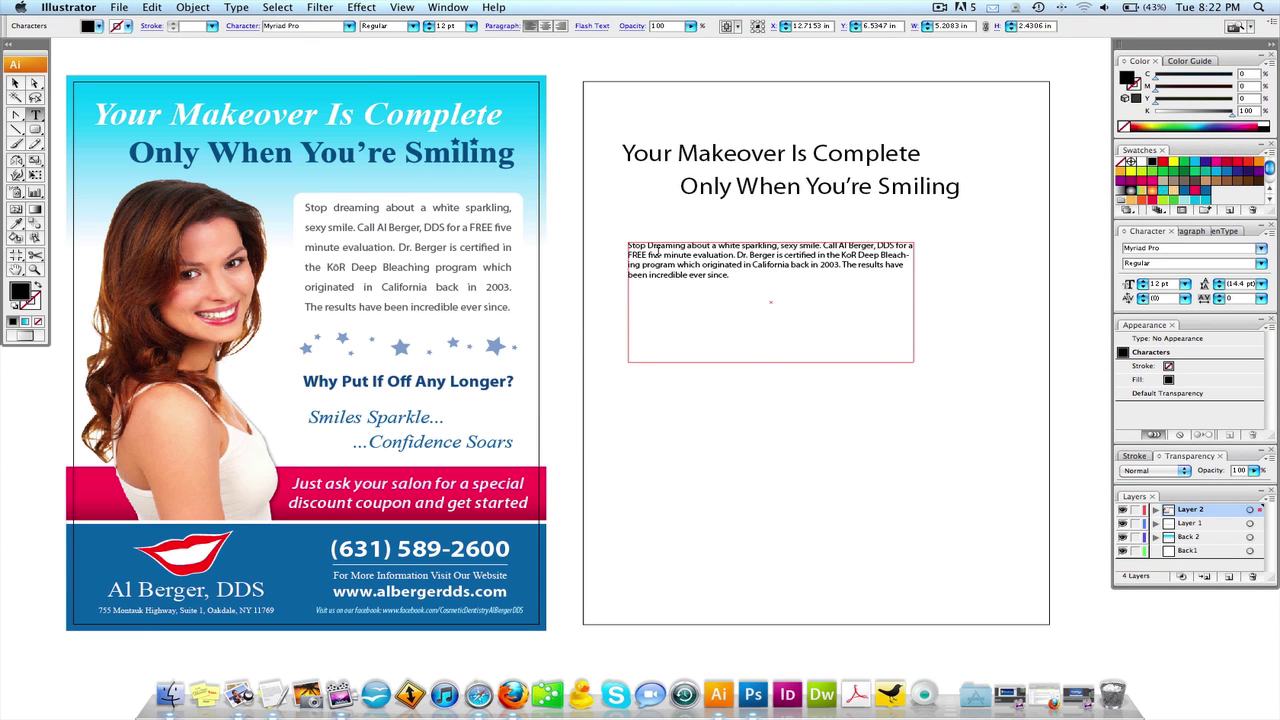
key("Escape")
left_click(631, 236)
left_click(714, 288)
left_click(735, 405)
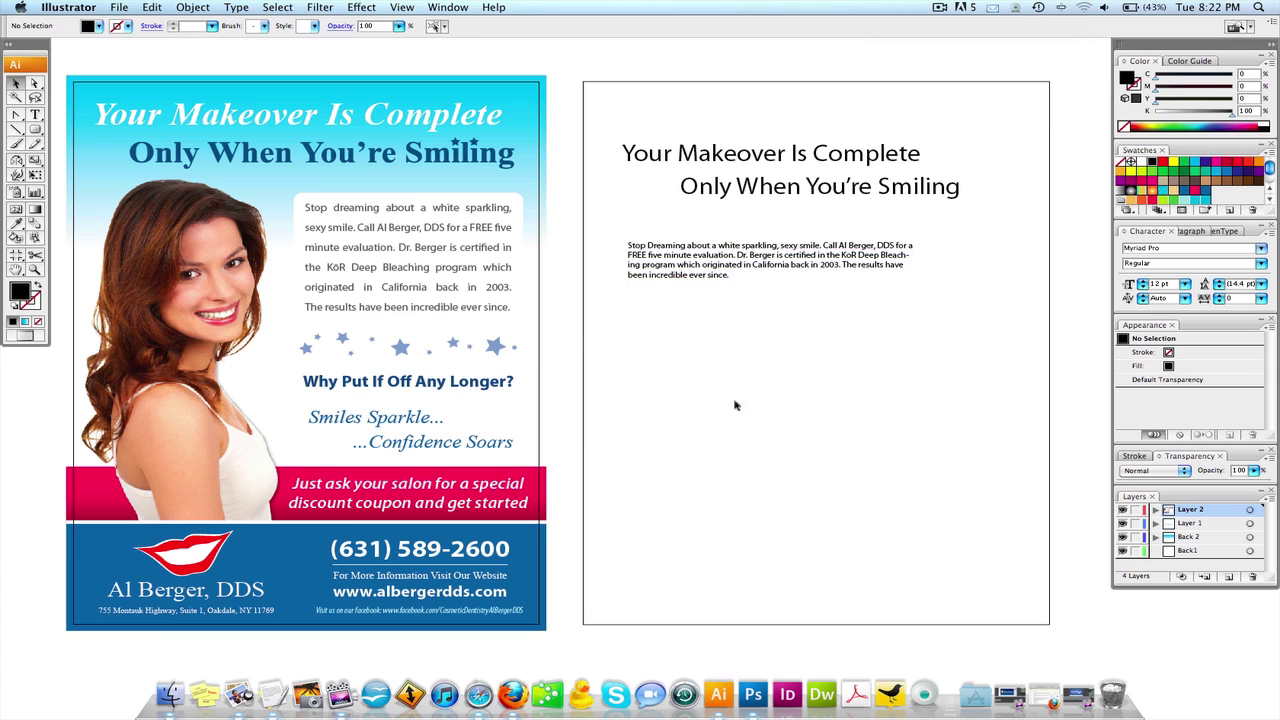
Duplicate the first headline below the paragraph and change the copy's text to "Why Put It Off Any Longer".
left_click_drag(731, 164, 731, 411)
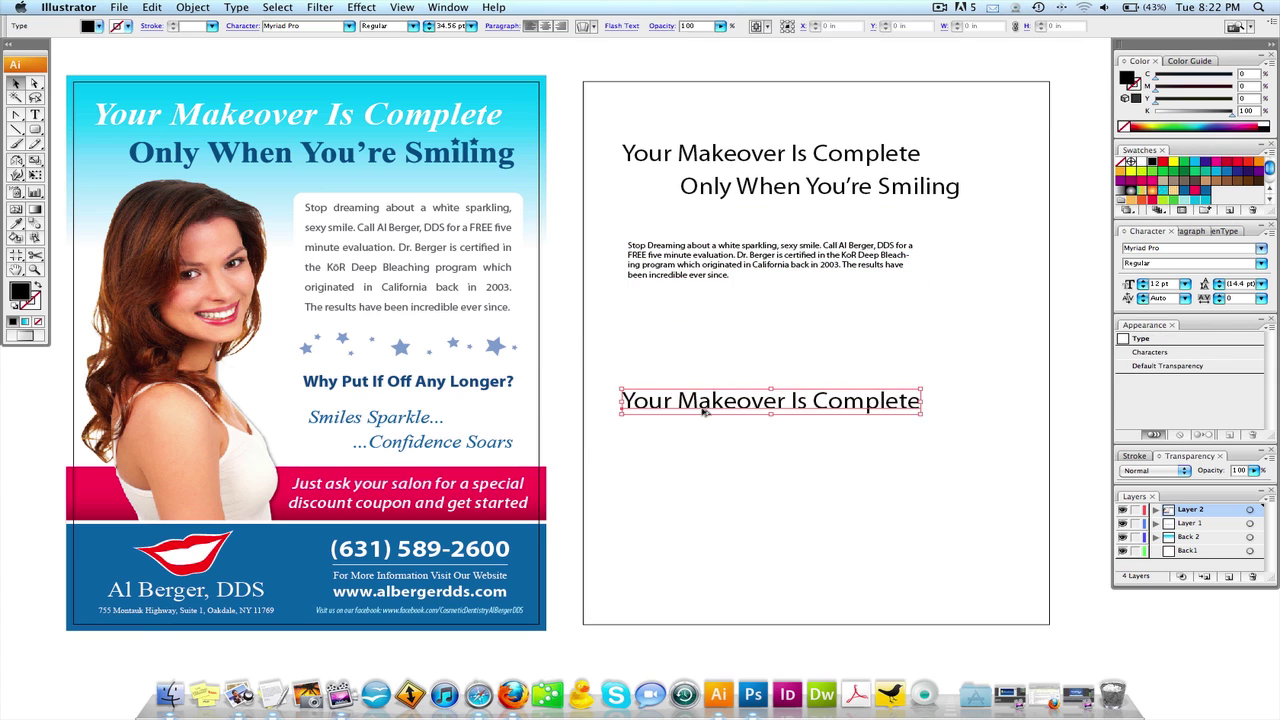
double_click(700, 403)
key("super+a")
type("Why")
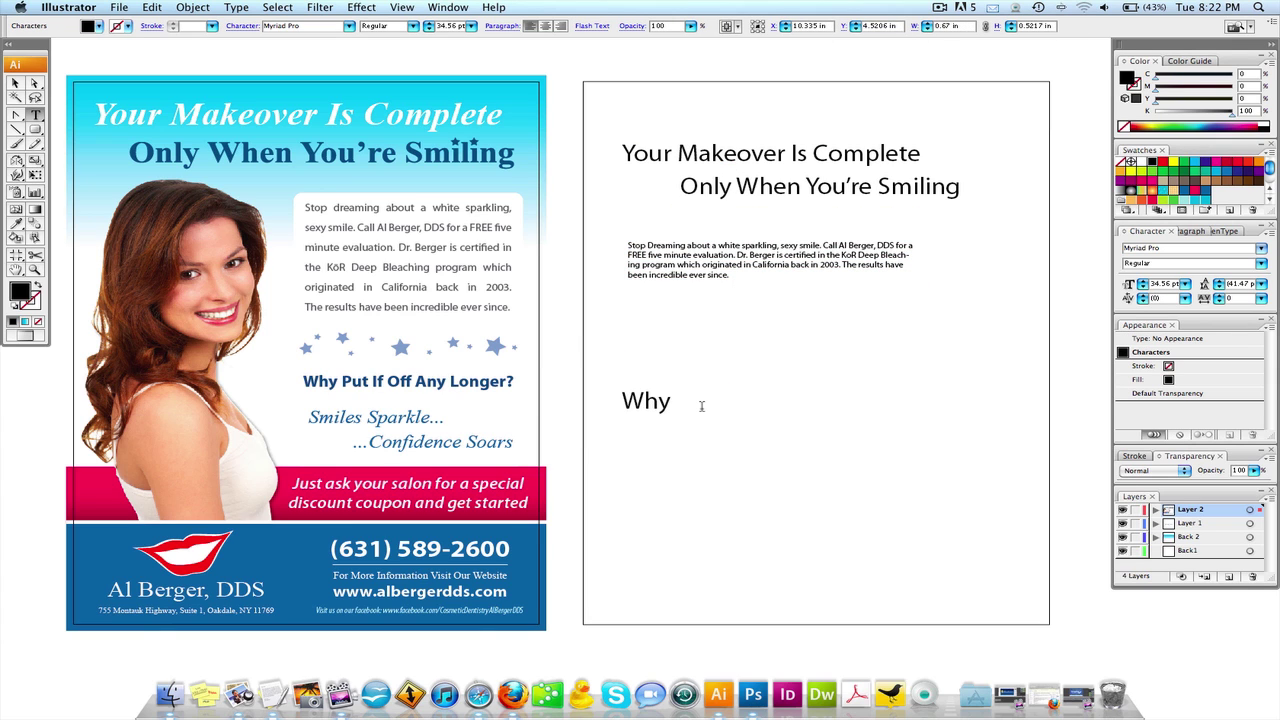
type(" Put It Off Any Longer")
key("Escape")
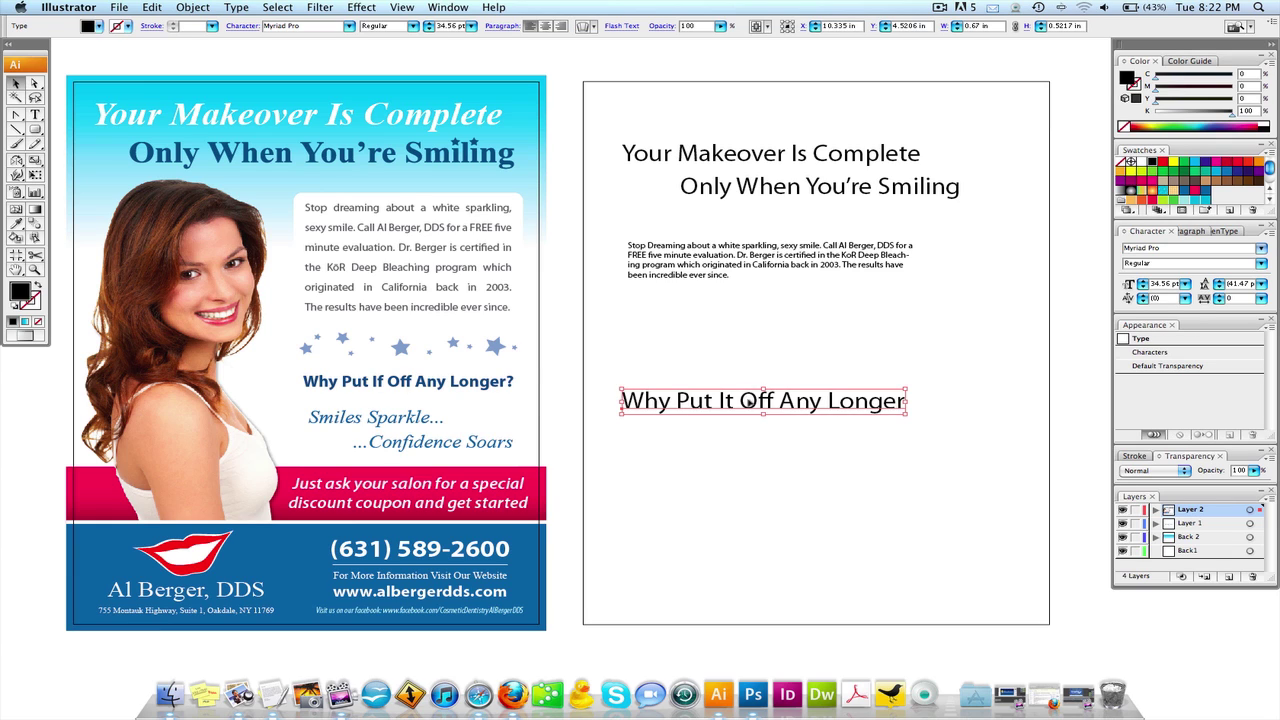
left_click_drag(748, 408, 748, 451, "alt")
key("super+shift+a")
left_click(676, 398)
left_click(729, 445)
key("Delete")
Move the "Why Put It Off Any Longer" line up closer to the paragraph.
left_click_drag(738, 399, 740, 351)
left_click(403, 421)
left_click_drag(403, 424, 766, 424, "alt")
left_click(719, 457)
key("super+z")
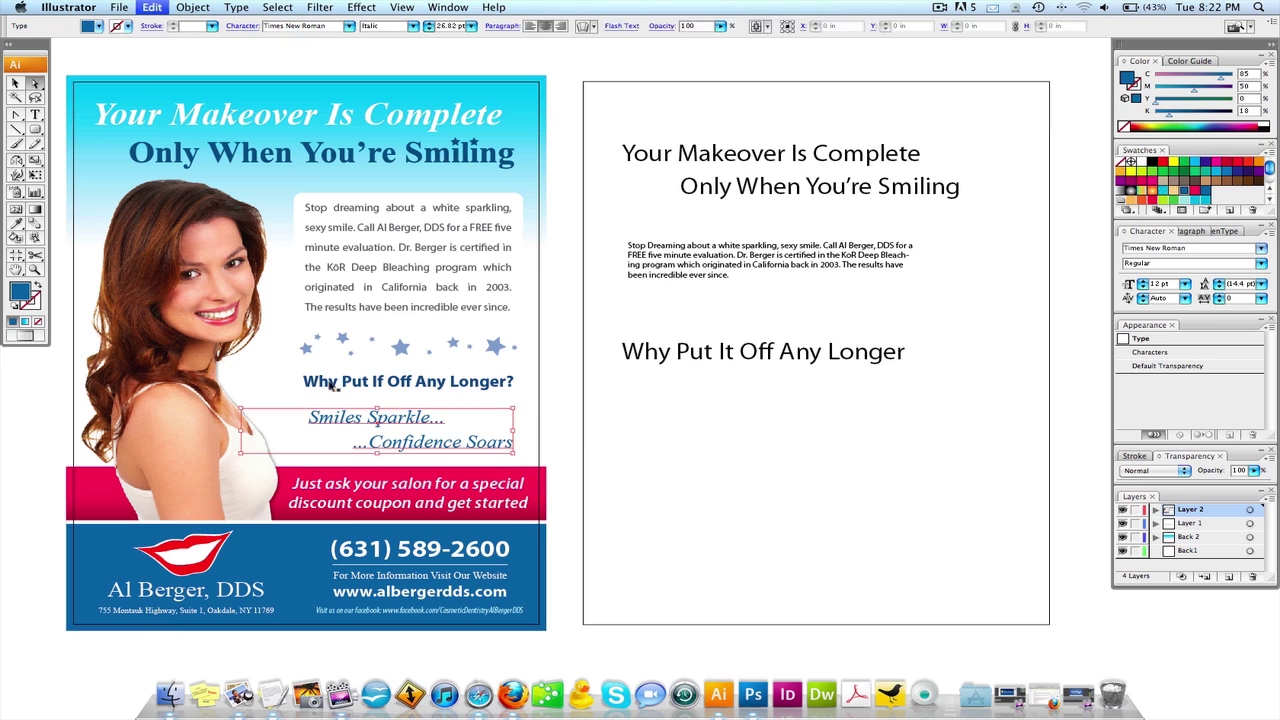
left_click(12, 305)
left_click(37, 286)
left_click(38, 321)
left_click(15, 83)
key("super+z")
key("super+z")
key("super+z")
left_click(724, 467)
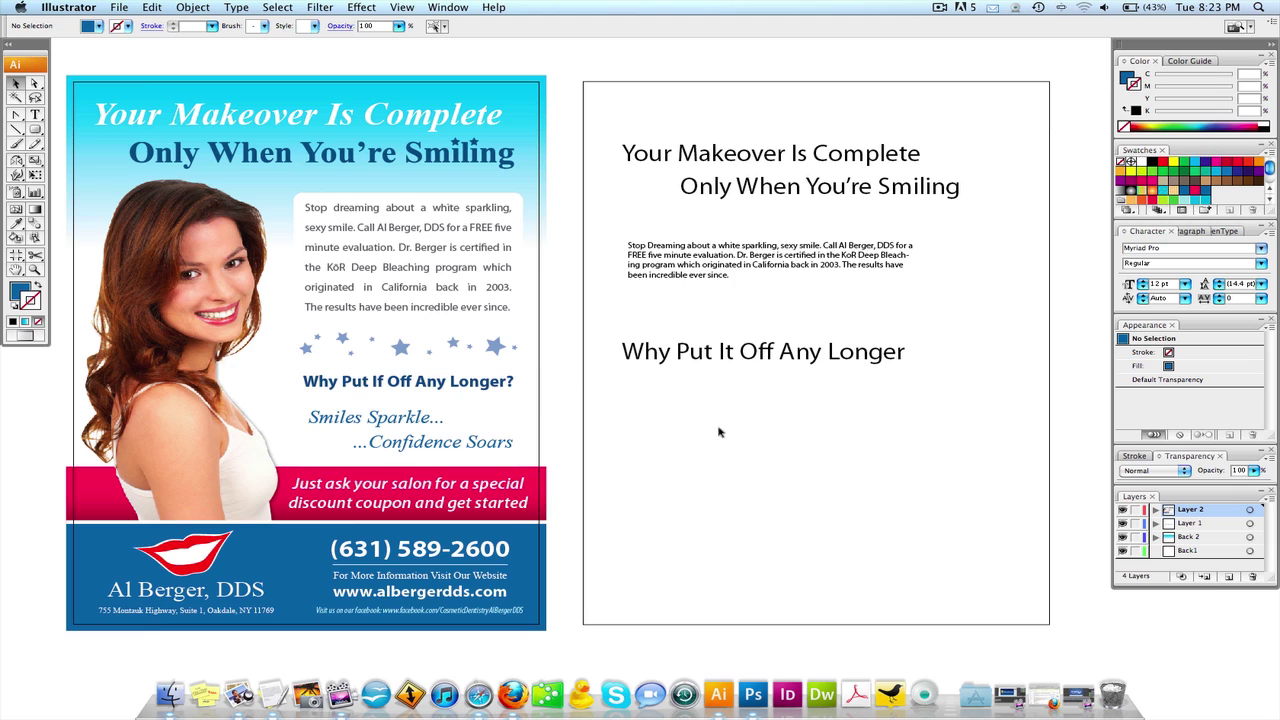
Draw an 8.5 by 3.5 in rectangle across the top of the blank page and fill it with the flyer background's sampled cyan gradient.
left_click(36, 129)
left_click_drag(36, 129, 78, 131)
left_click_drag(583, 80, 1048, 254)
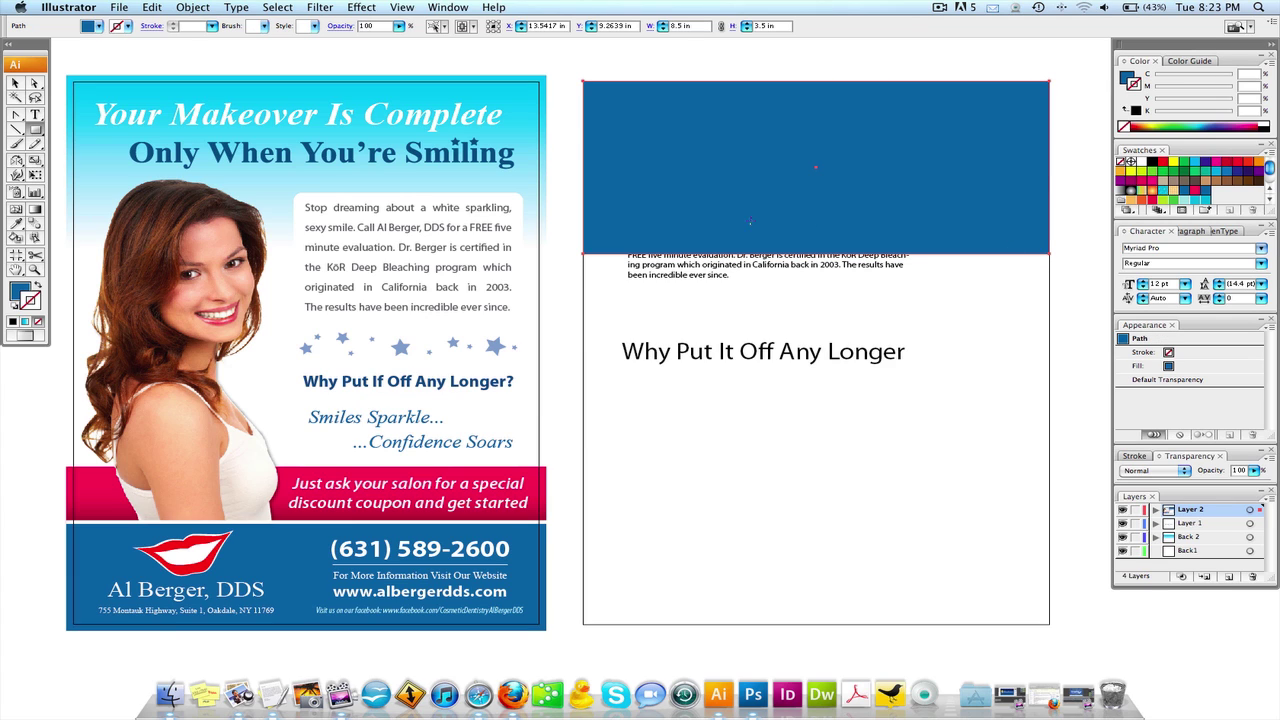
left_click(17, 229)
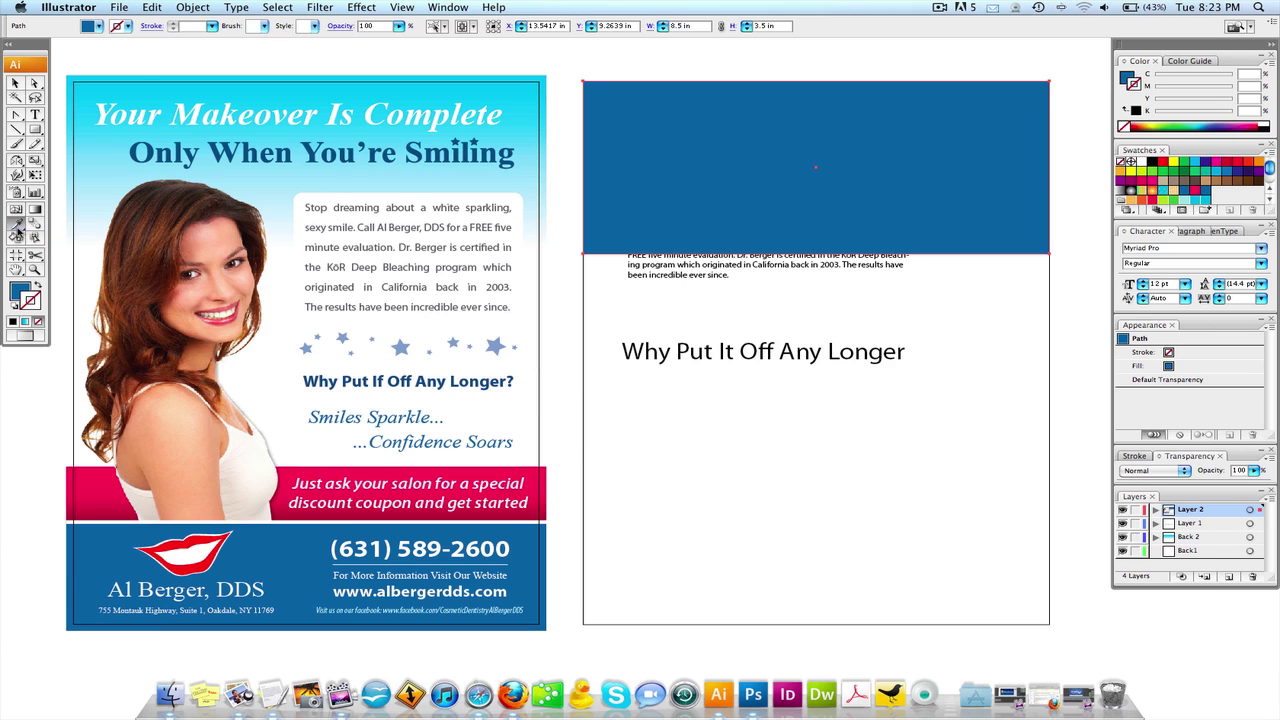
left_click(136, 80)
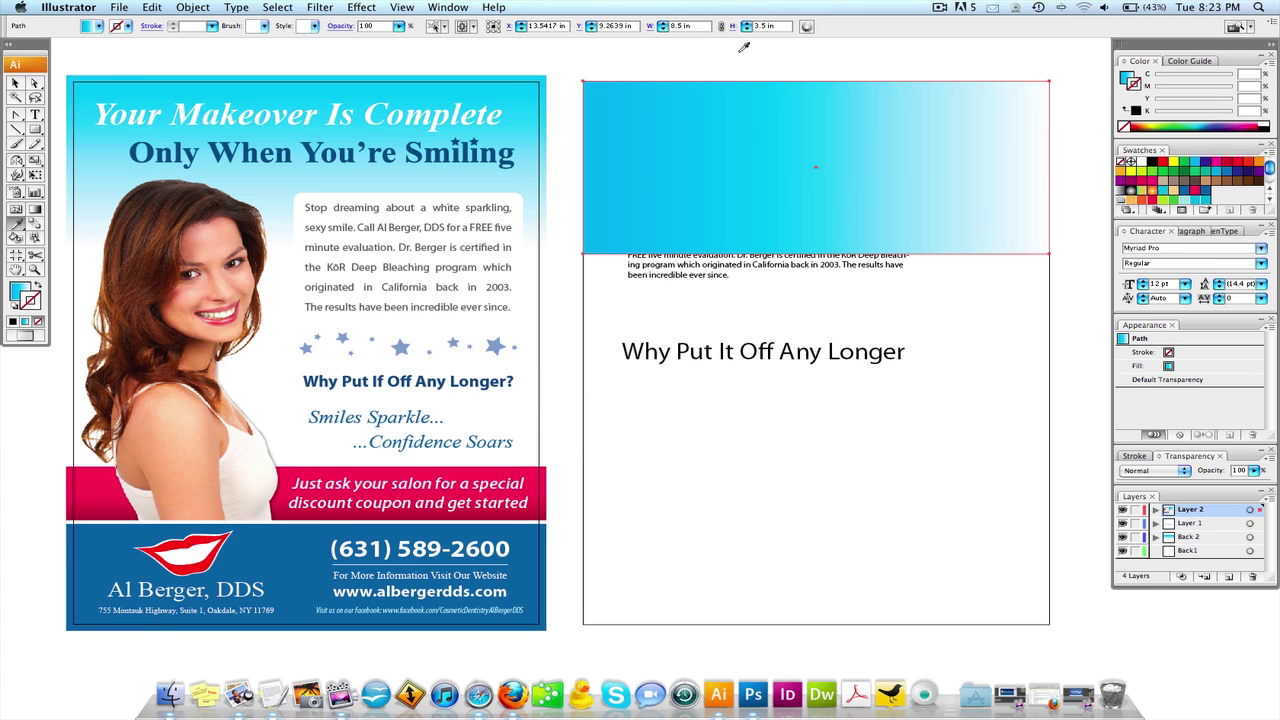
Show the gradient settings and redraw the rectangle's gradient vertically at -90°, running from bright cyan at its top edge to white below.
left_click(447, 8)
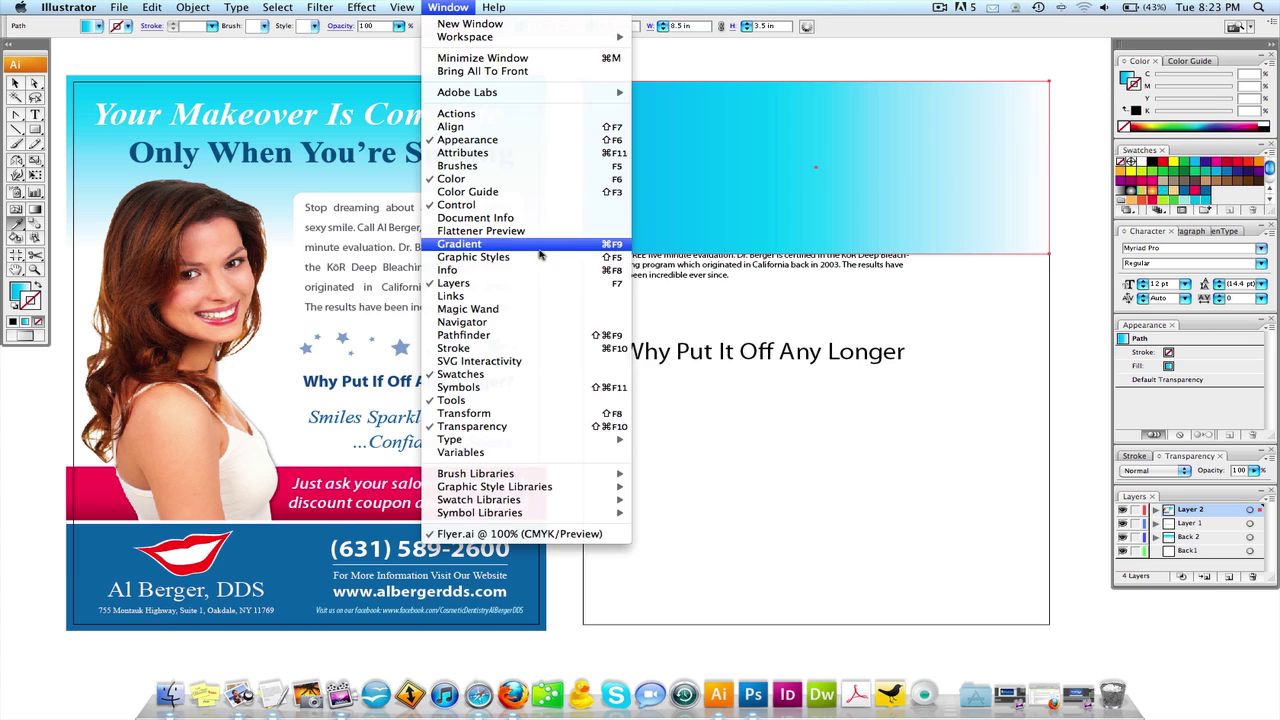
left_click(510, 243)
left_click_drag(1047, 192, 1235, 398)
left_click(1132, 421)
left_click(36, 209)
left_click_drag(821, 249, 805, 176)
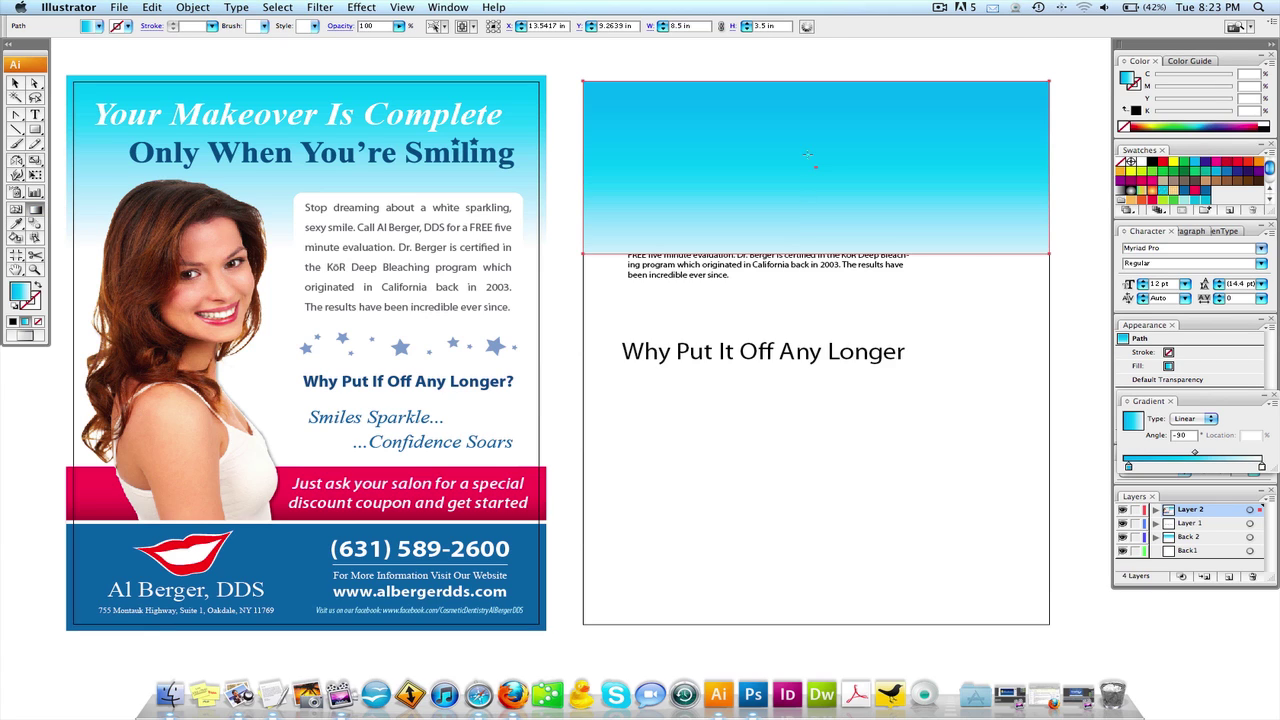
left_click_drag(813, 60, 815, 168)
scroll(814, 186, "up", 1)
left_click_drag(800, 62, 805, 327)
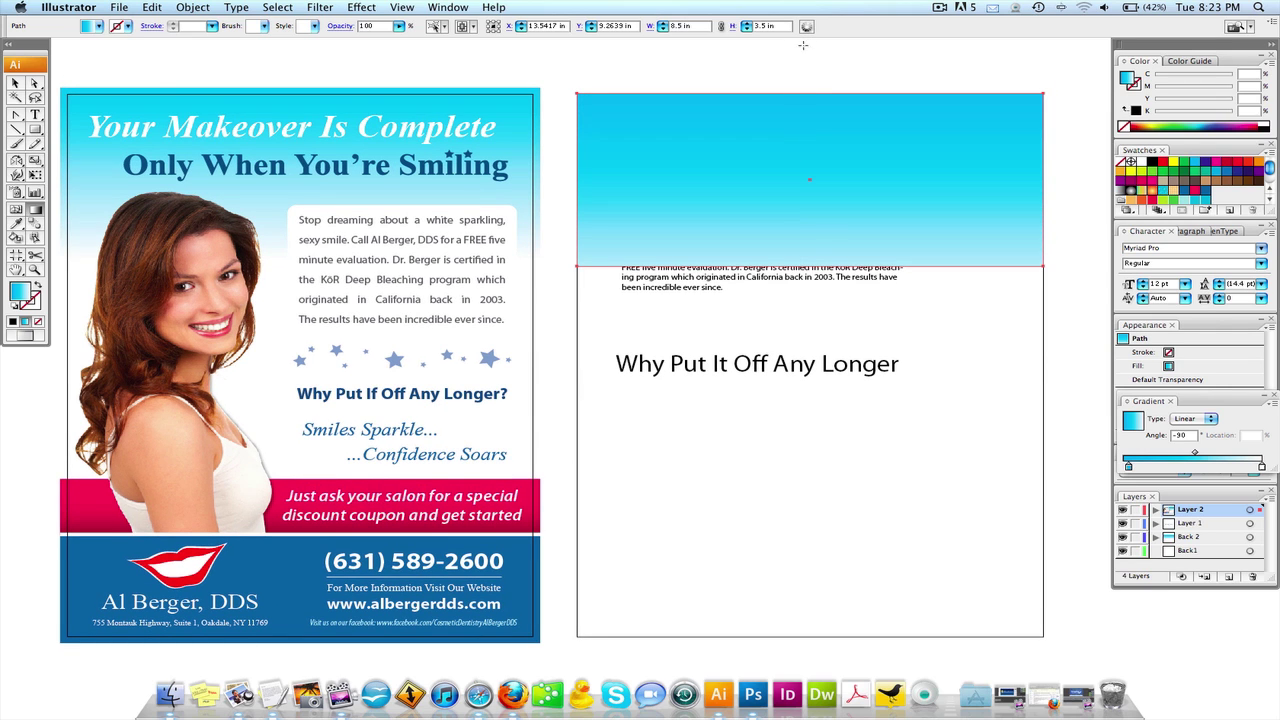
scroll(803, 45, "up", 1)
left_click_drag(803, 45, 803, 240)
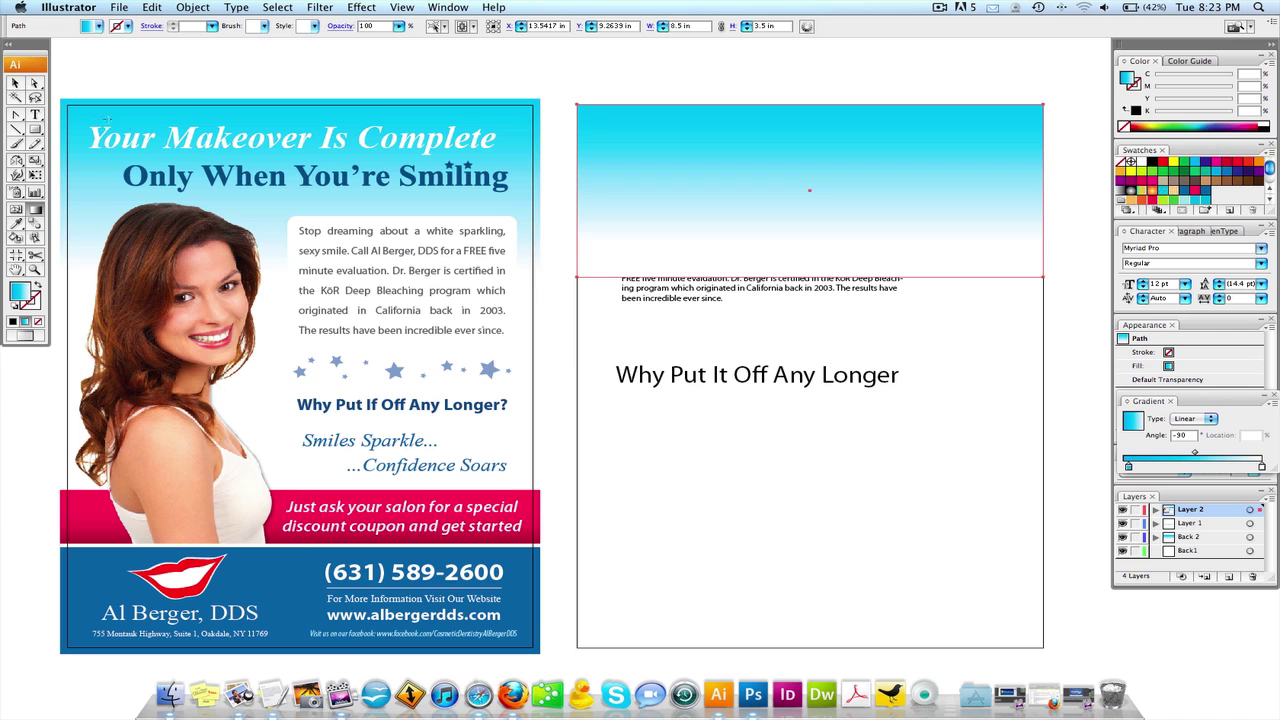
Send the gradient rectangle behind the text and remove the page frame's white fill.
left_click(14, 85)
left_click(754, 200)
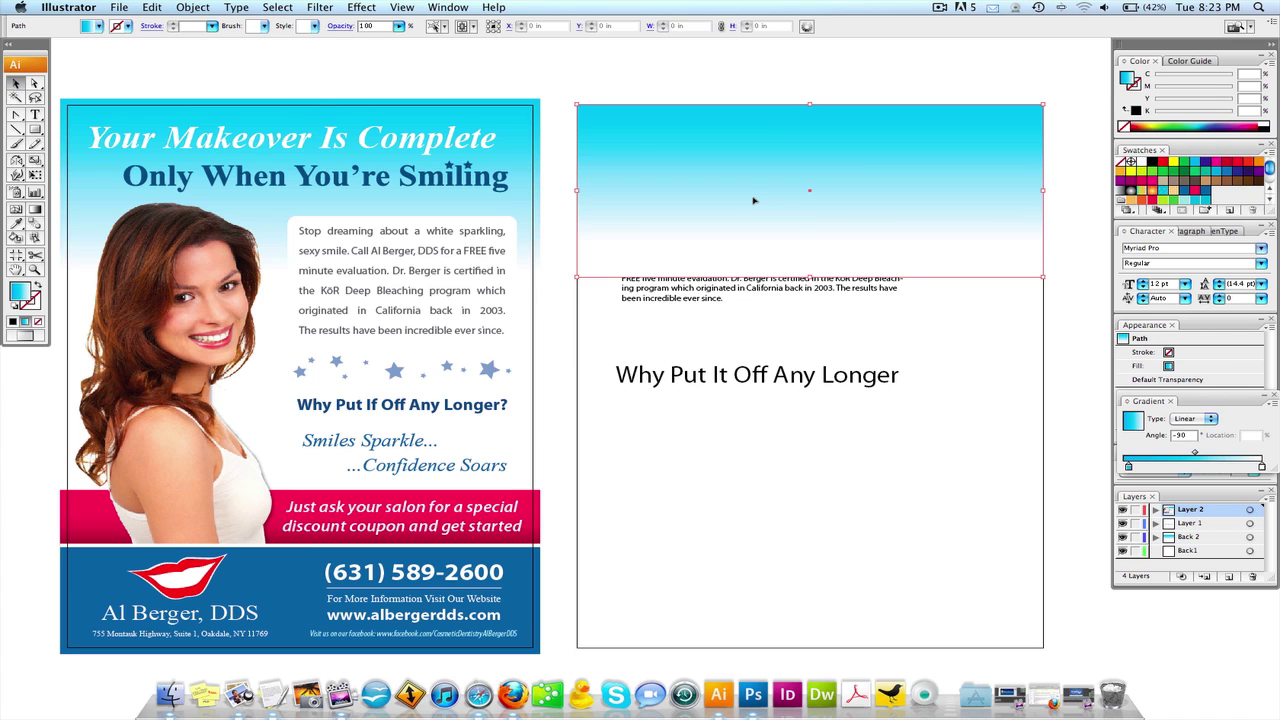
key("super+shift+bracketleft")
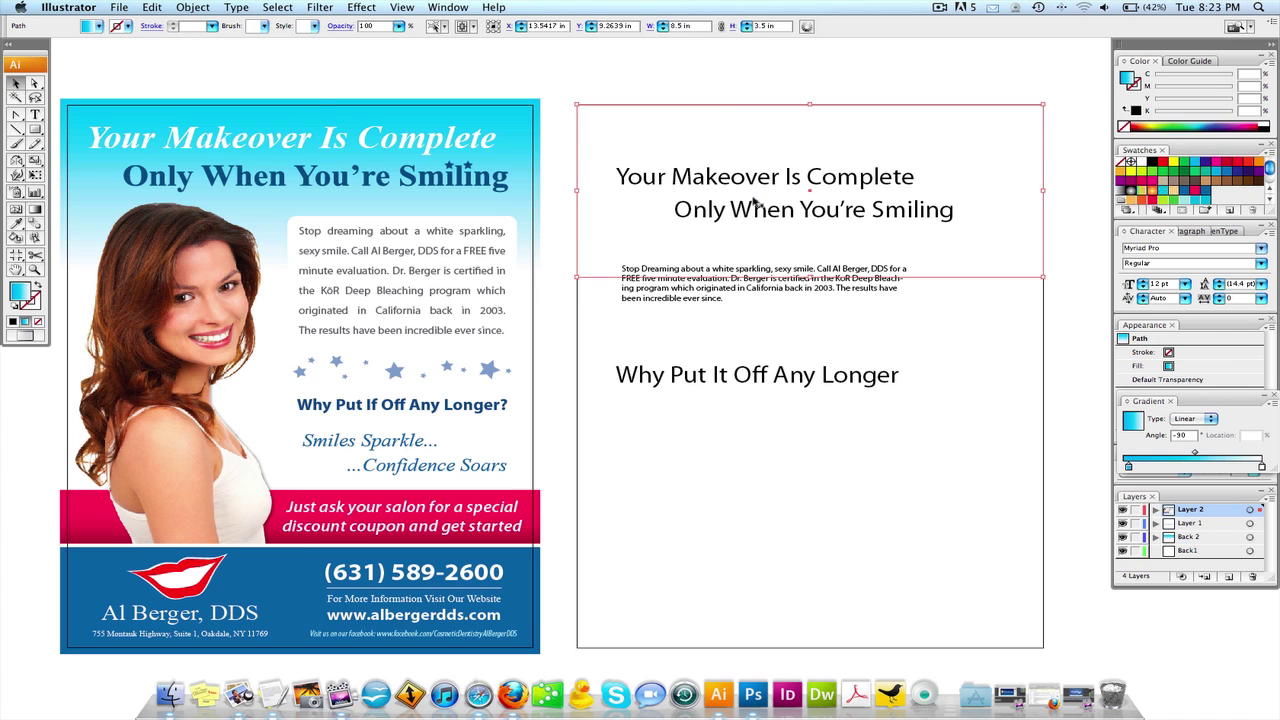
left_click(713, 84)
left_click(775, 416)
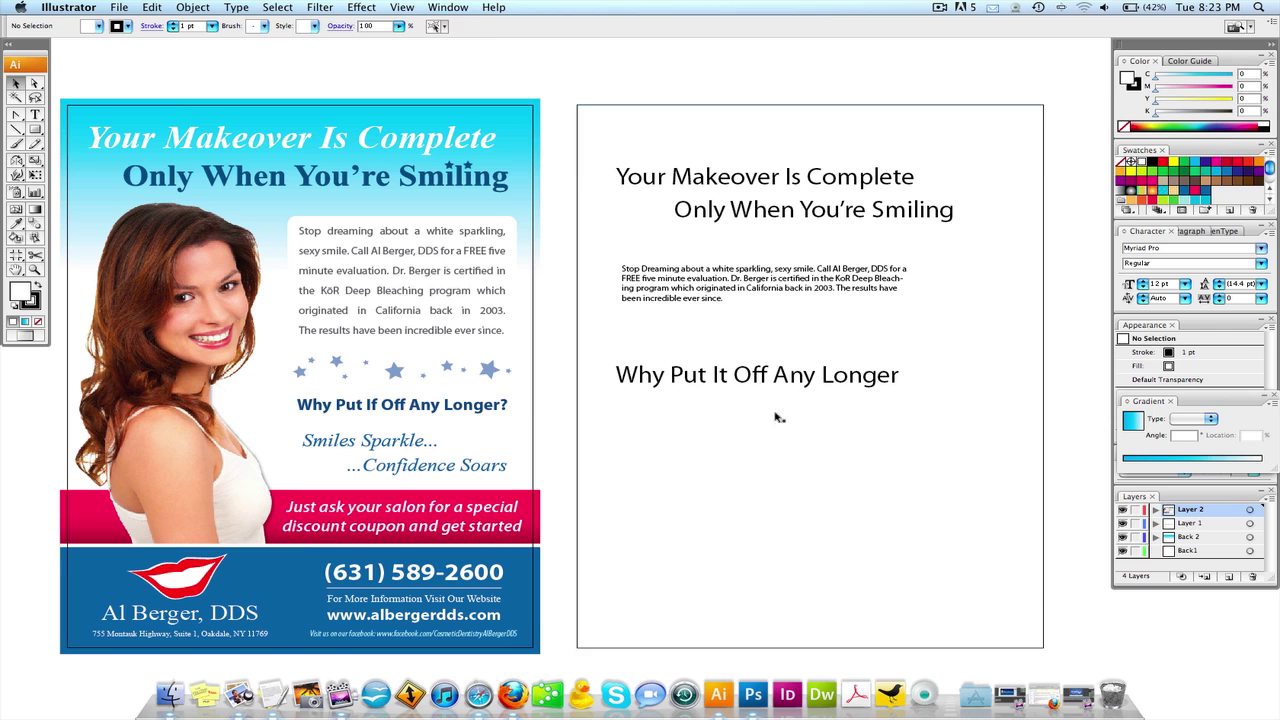
left_click(38, 322)
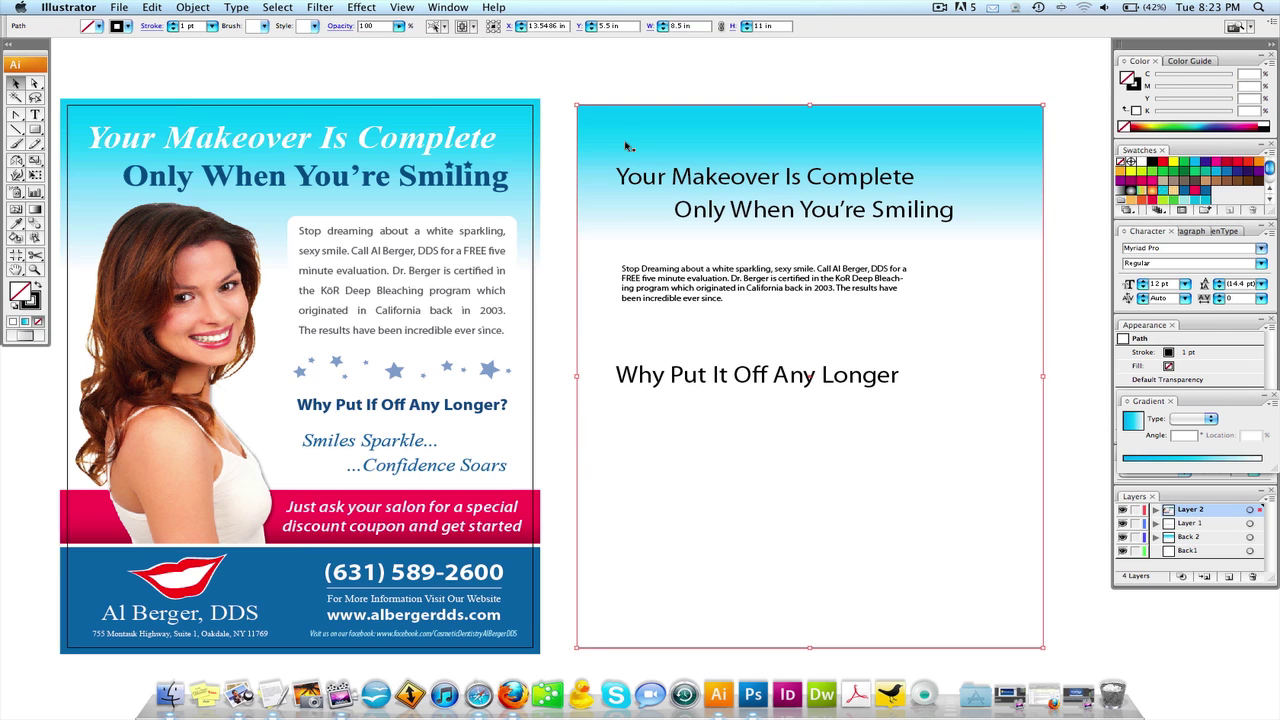
left_click(600, 95)
scroll(742, 140, "down", 1)
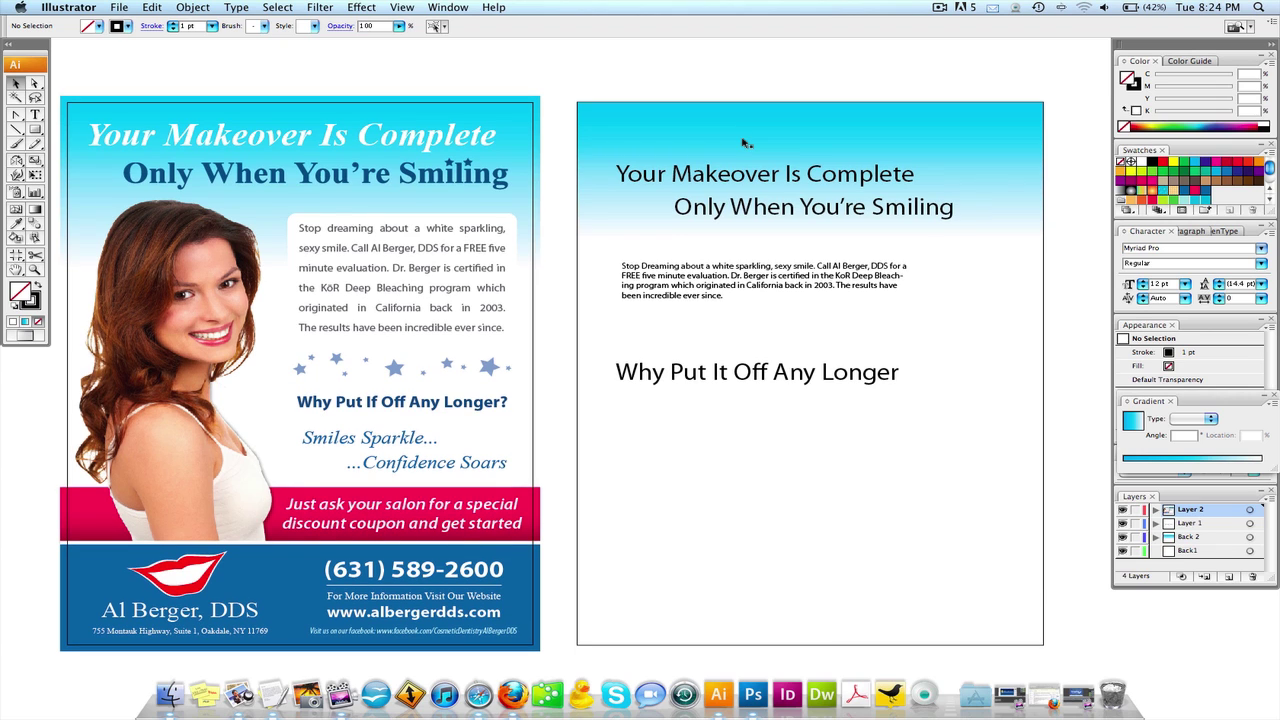
Set the font of the "Your Makeover Is Complete" and "Only When You're Smiling" lines to Times New Roman.
left_click(725, 180)
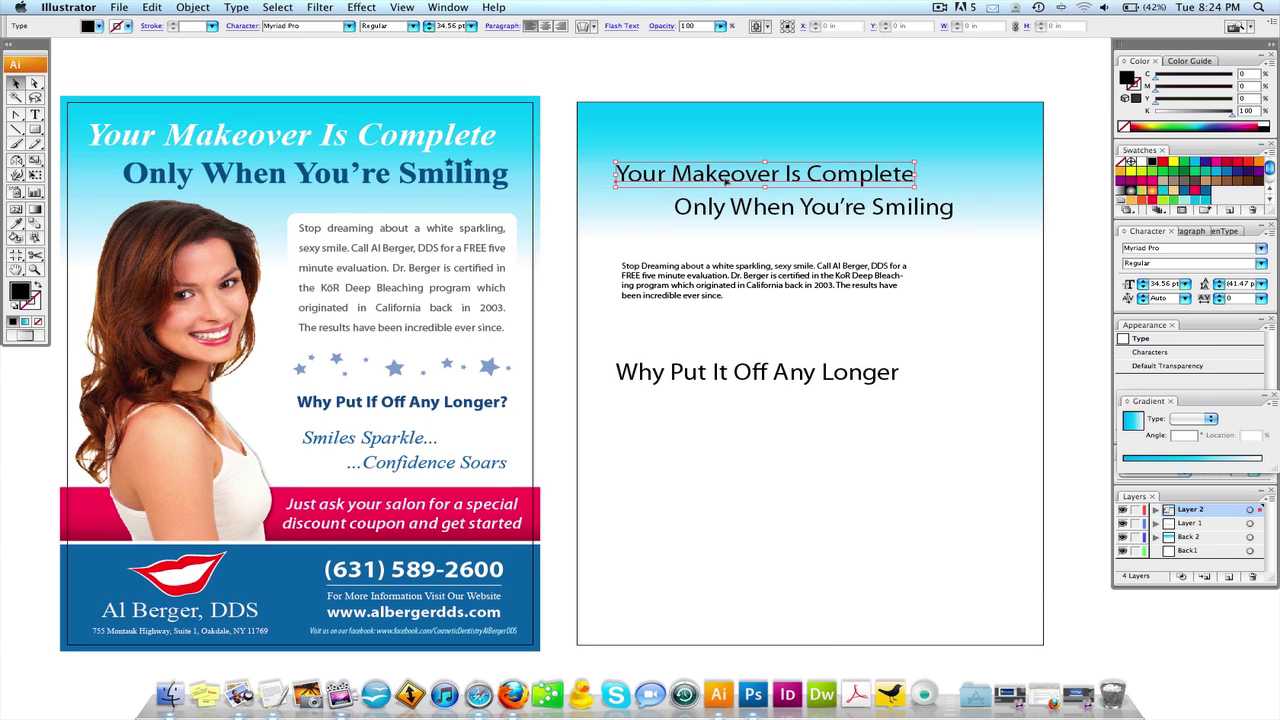
left_click(286, 130)
left_click(729, 181)
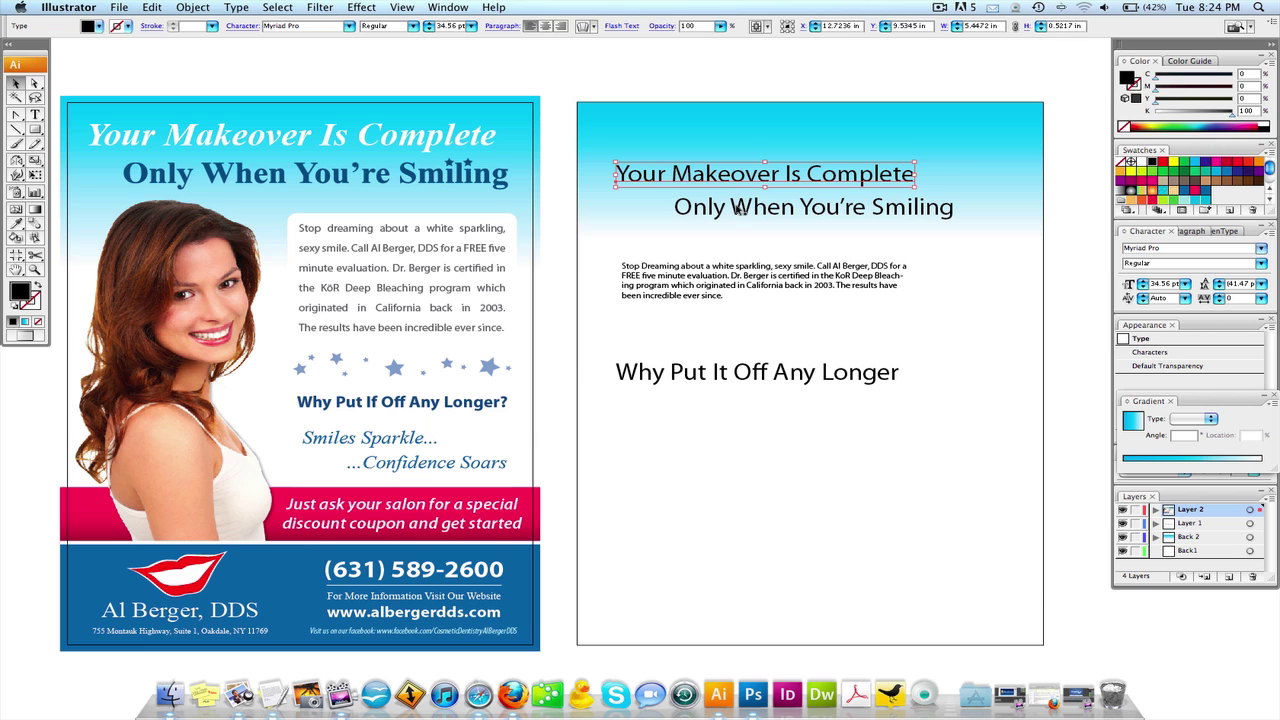
left_click(738, 208, "shift")
left_click(326, 26)
type("Times New Roman")
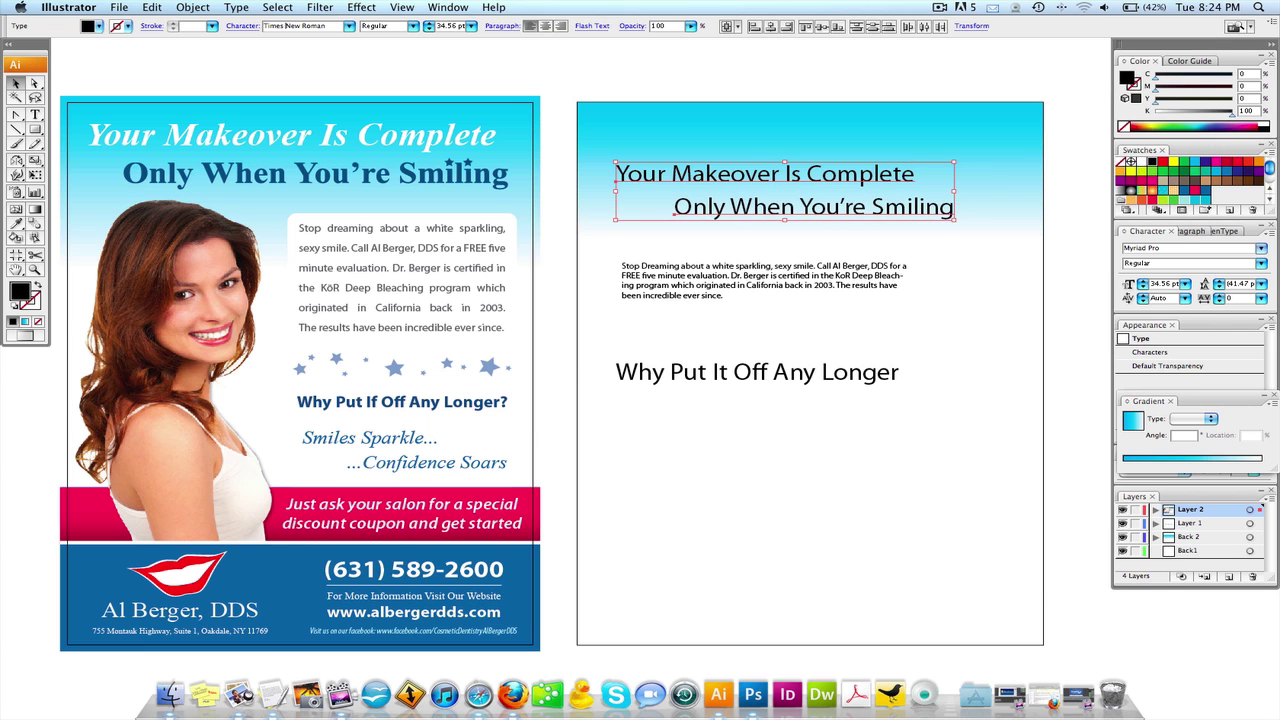
key("Return")
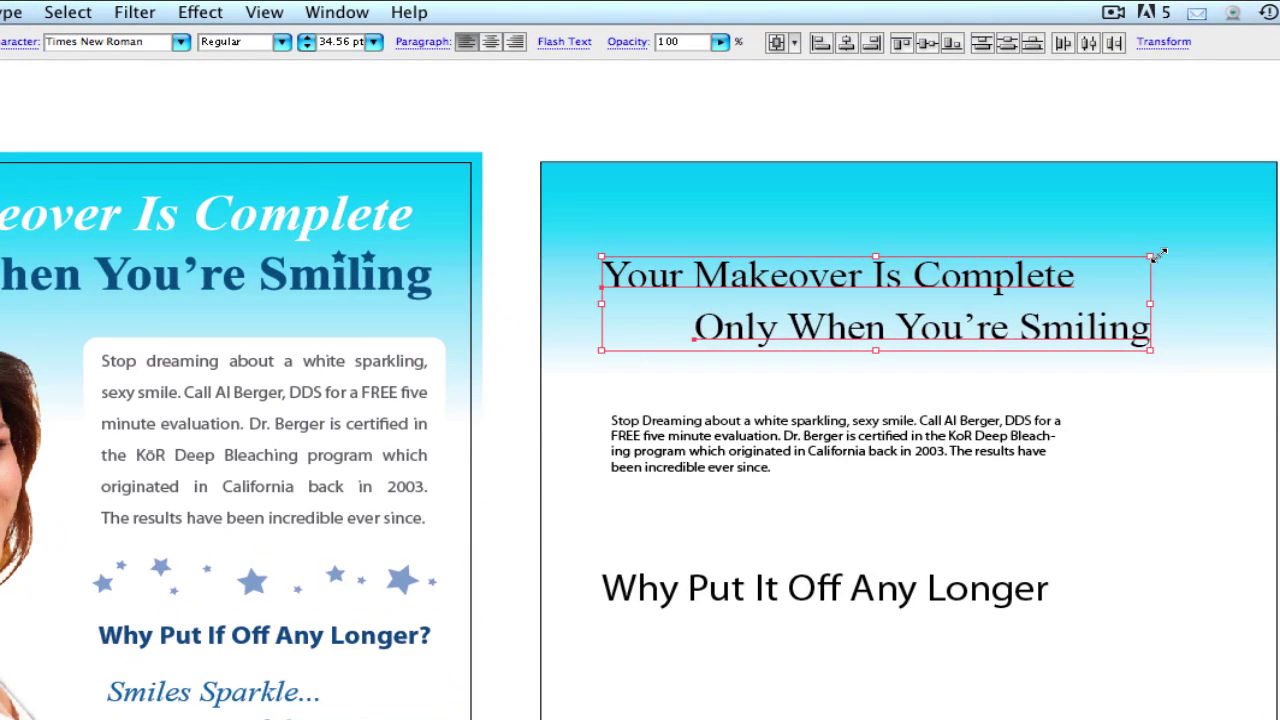
Enlarge both headline lines together to about 39.7 pt and lock the background behind them.
left_click_drag(963, 161, 1017, 146)
left_click_drag(1236, 231, 1236, 231)
left_click(1172, 243)
left_click(1083, 264)
left_click(942, 187)
key("super+2")
Set both headline lines to the Bold style.
left_click(910, 277)
left_click(888, 337, "shift")
left_click(282, 41)
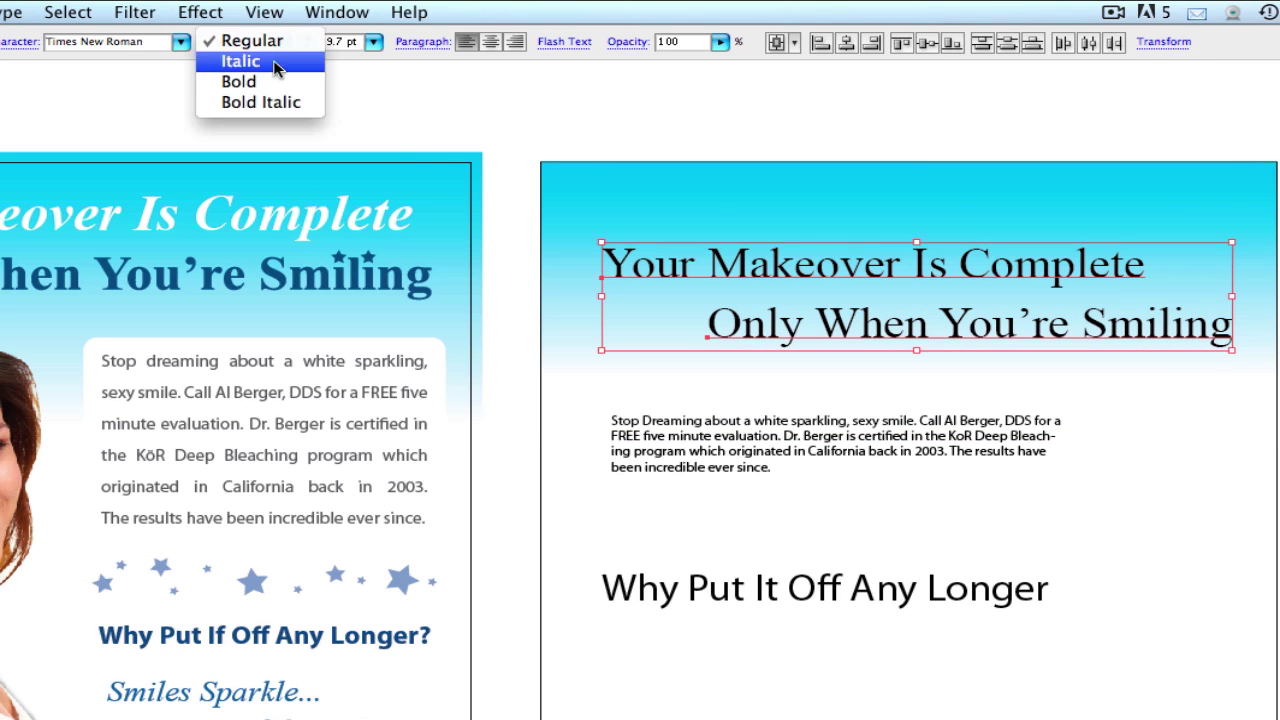
left_click(297, 88)
Give the "Your Makeover Is Complete" line a white fill with no stroke.
left_click(743, 240)
left_click(750, 262)
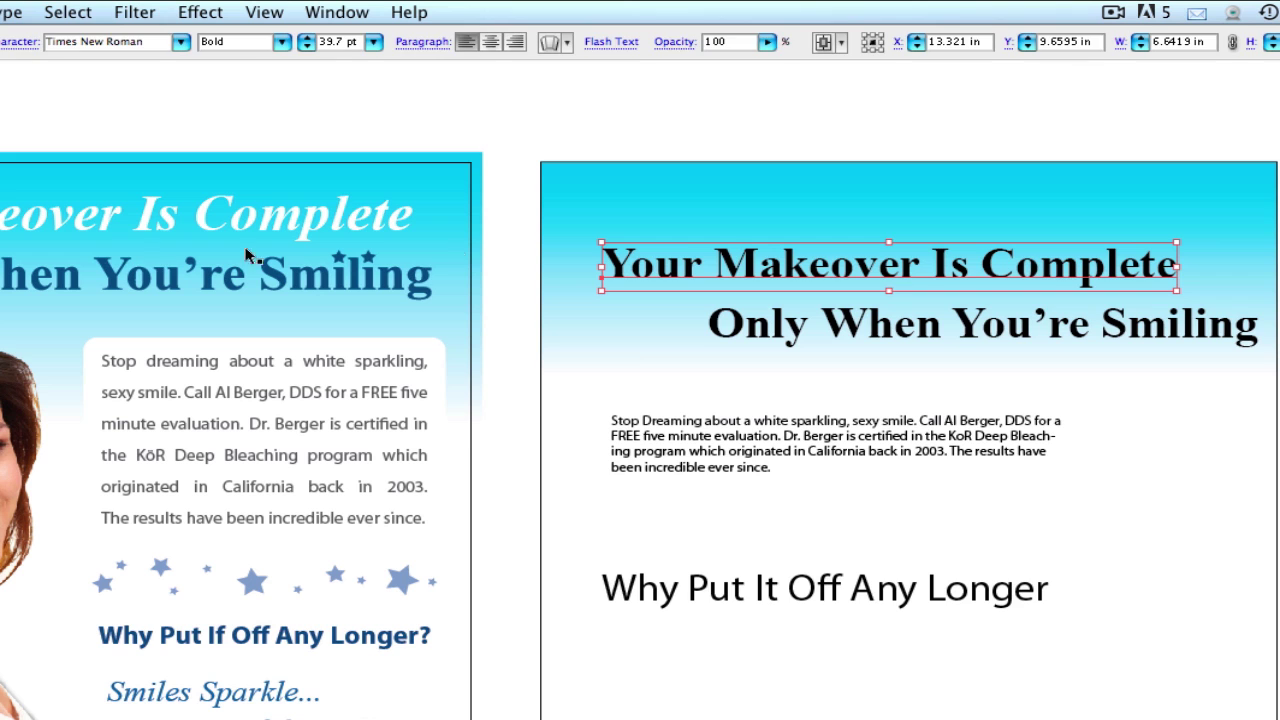
key("d")
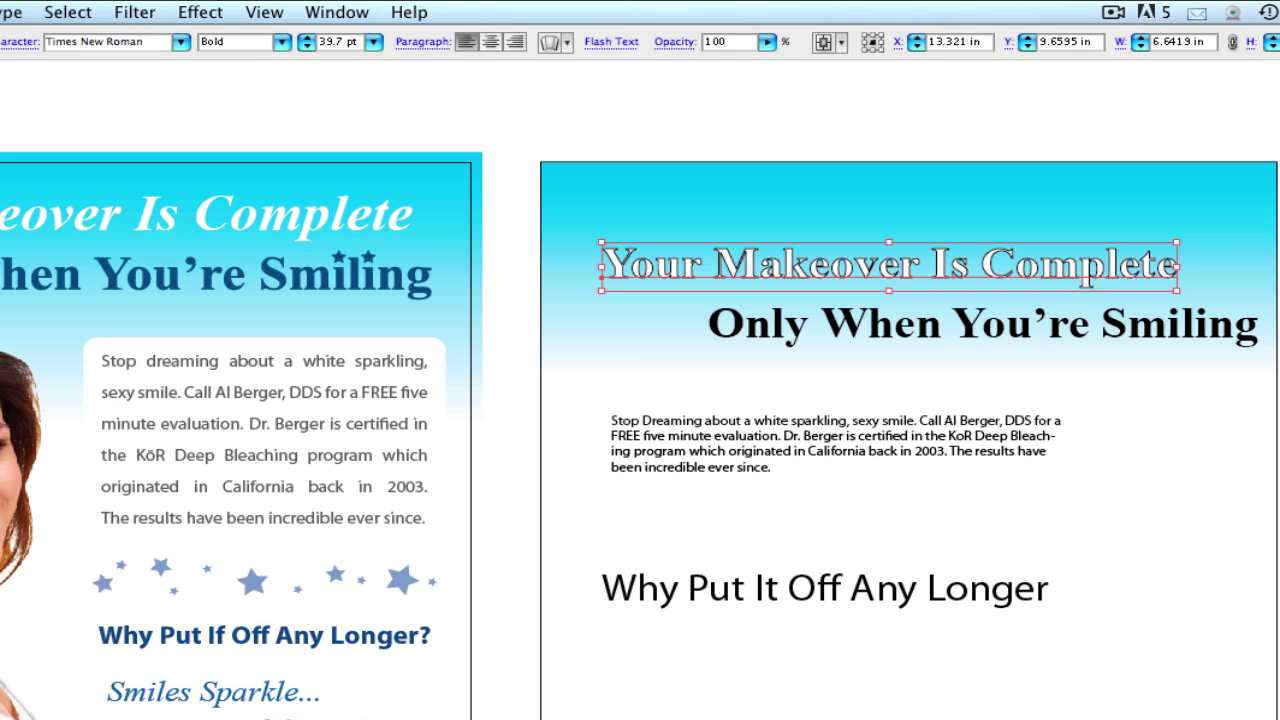
key("slash")
left_click(817, 154)
Move both headline lines up and slightly left on the gradient.
left_click_drag(797, 279, 785, 250)
scroll(780, 320, "right", 2)
left_click_drag(769, 332, 814, 331)
Set the first headline to Bold Italic and fill the second with the blue swatch (C 85, M 50, Y 0, K 18).
left_click(400, 133)
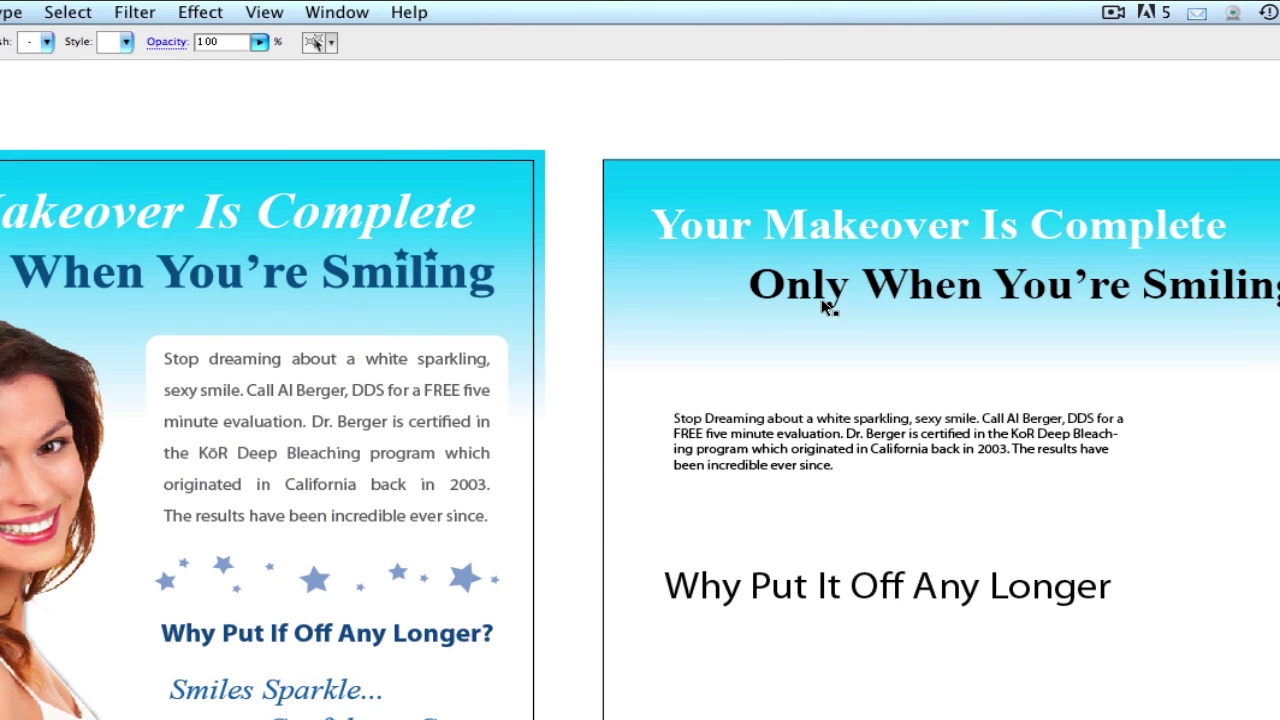
left_click(452, 276)
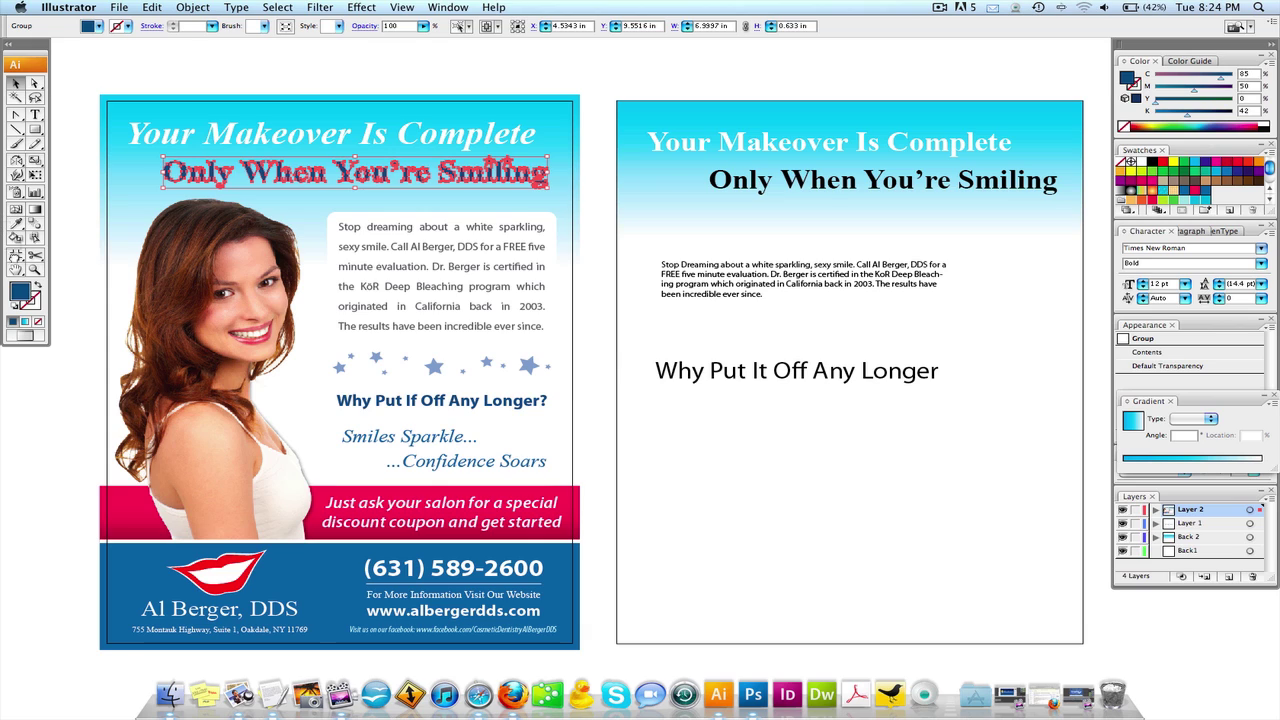
left_click(580, 82)
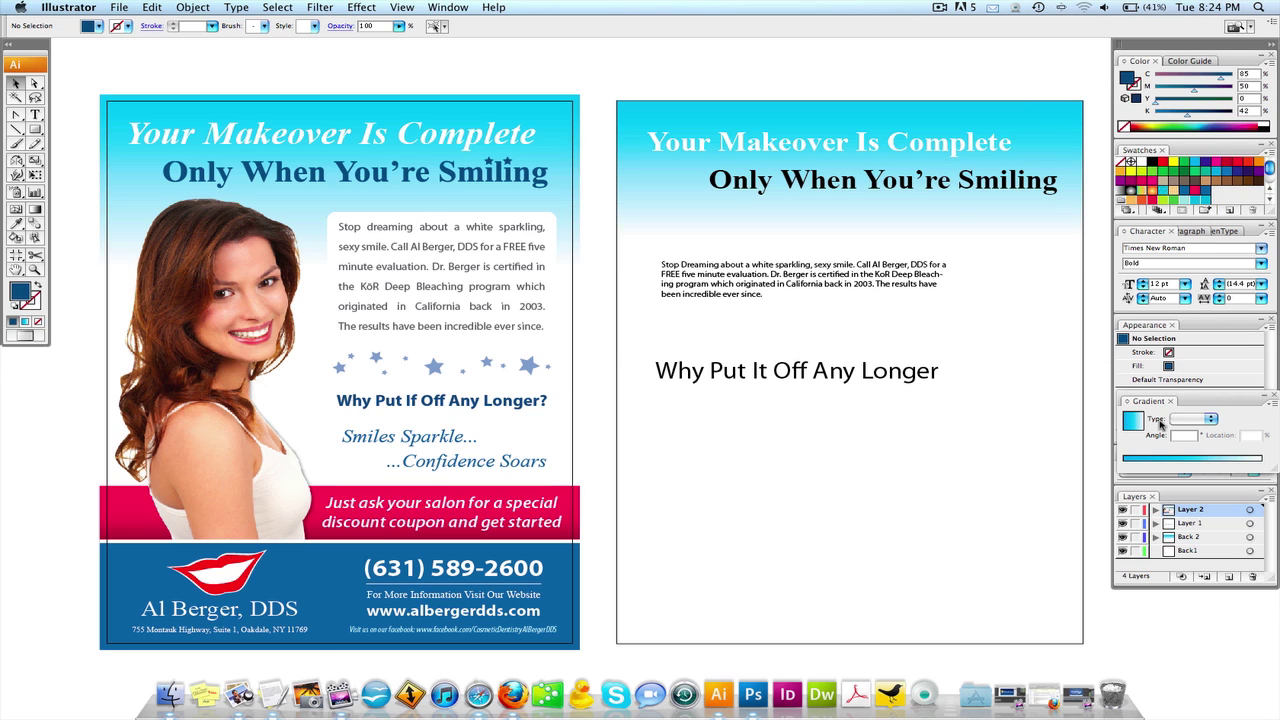
left_click(913, 150)
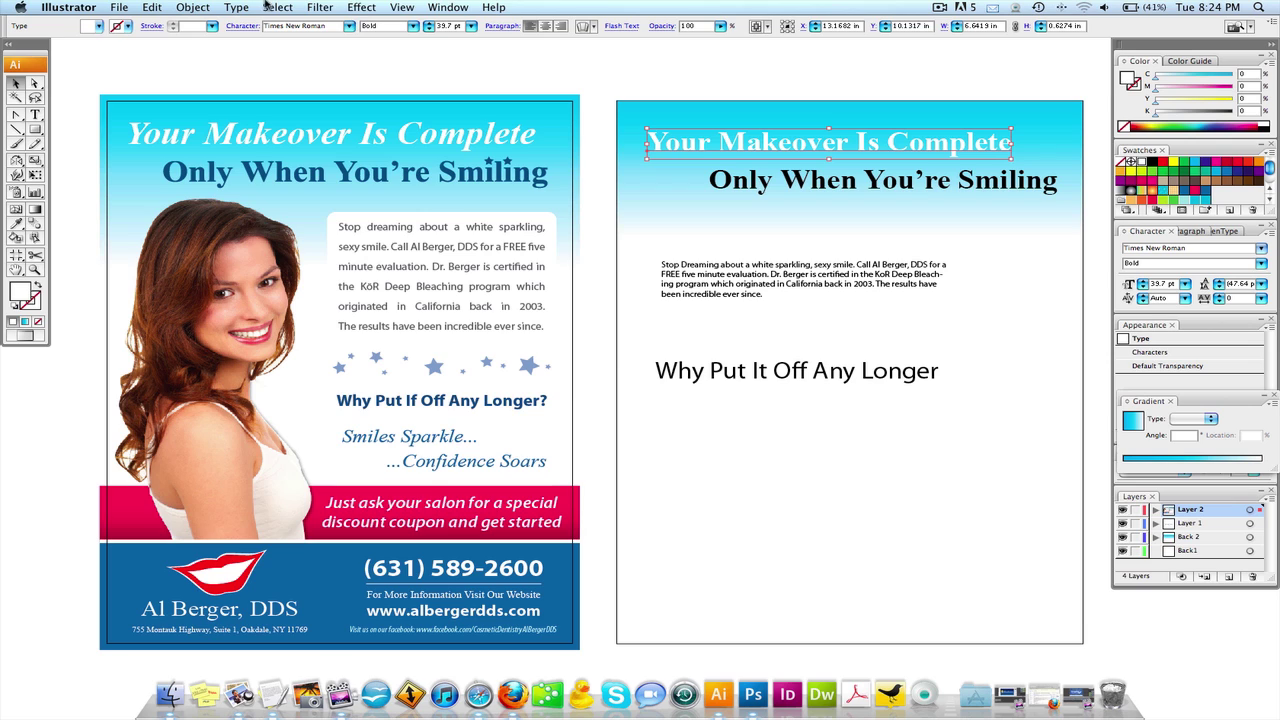
left_click(410, 26)
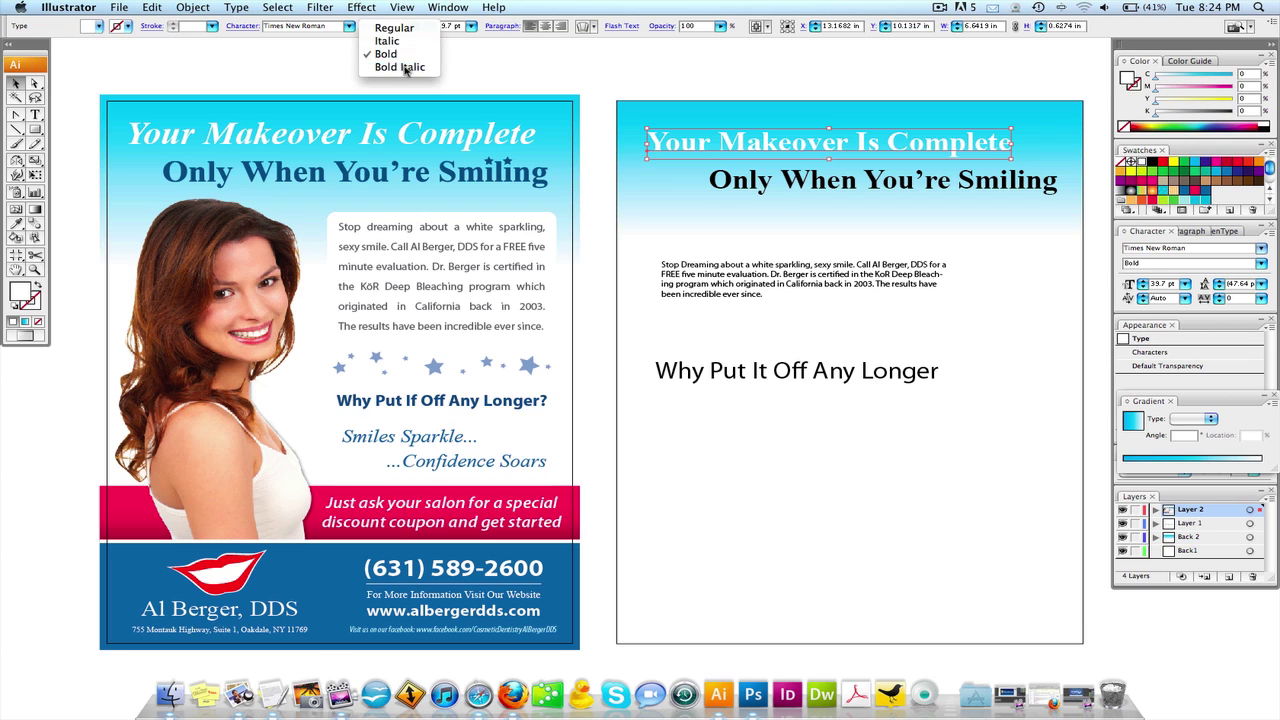
left_click(408, 66)
left_click(698, 74)
left_click(768, 180)
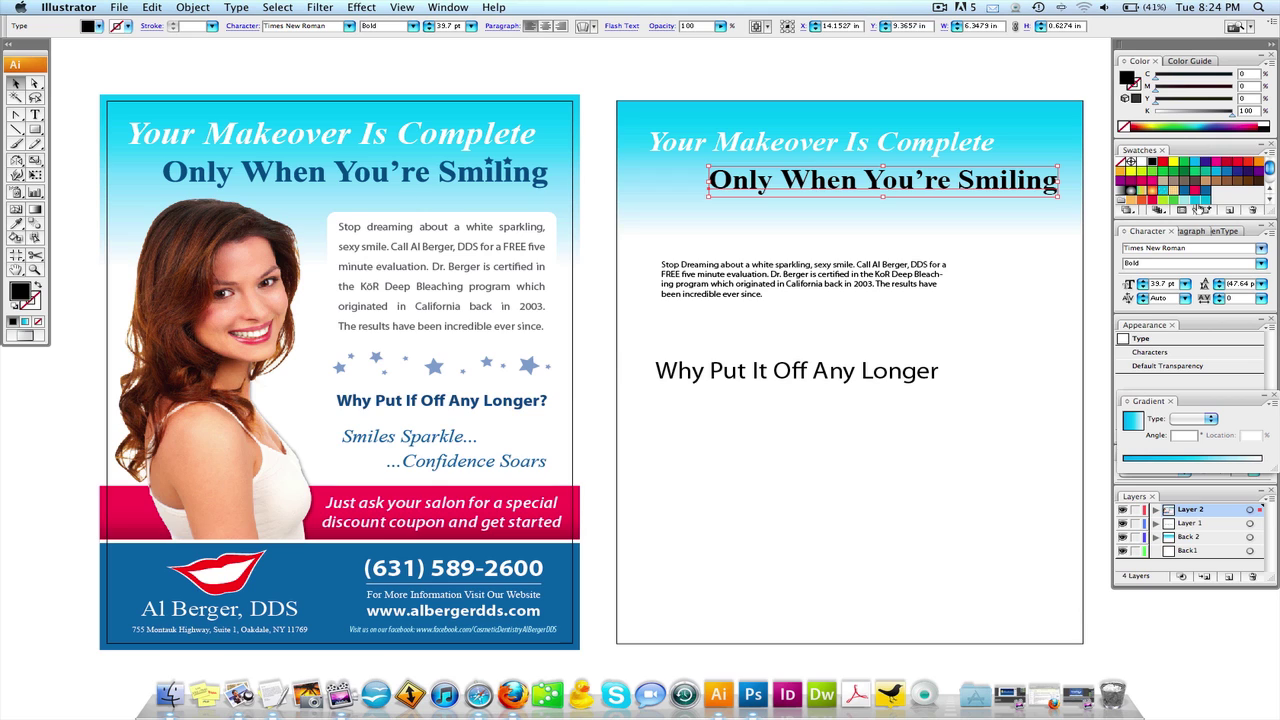
left_click(1207, 193)
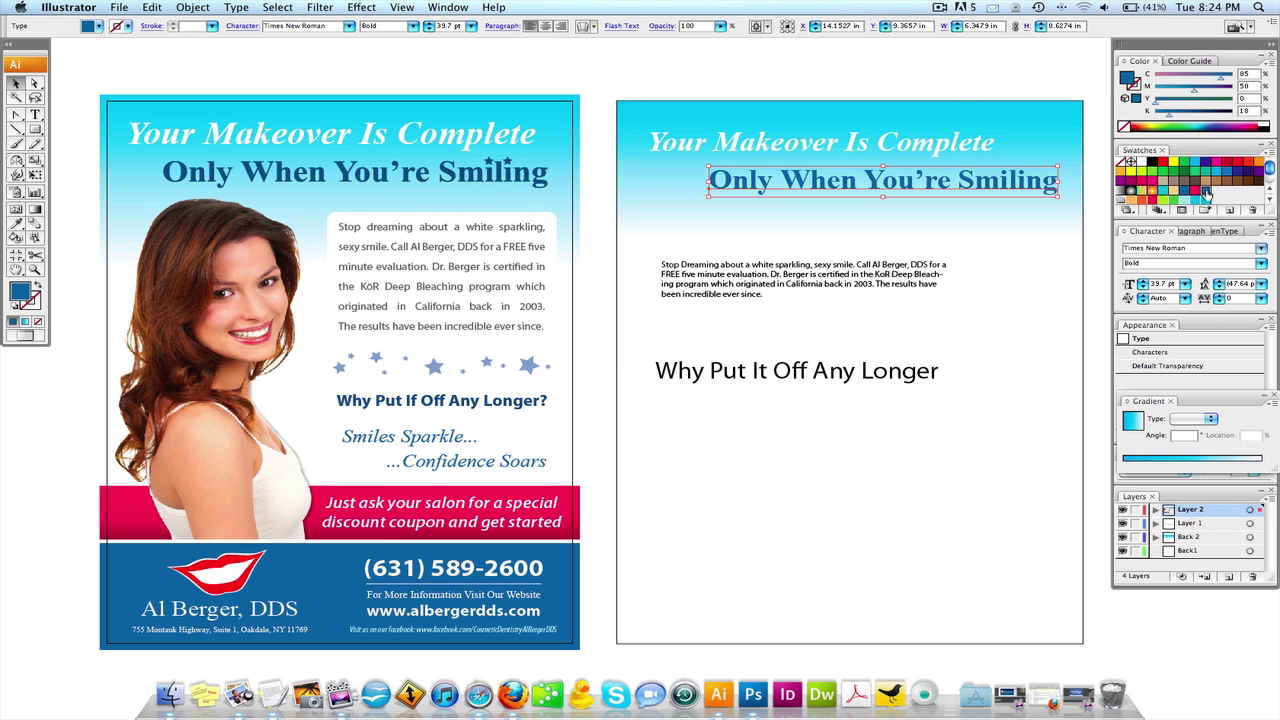
left_click(914, 84)
Move the second headline closer under the first and shift both lines slightly up on the page.
left_click_drag(880, 168, 880, 155)
left_click(890, 146, "shift")
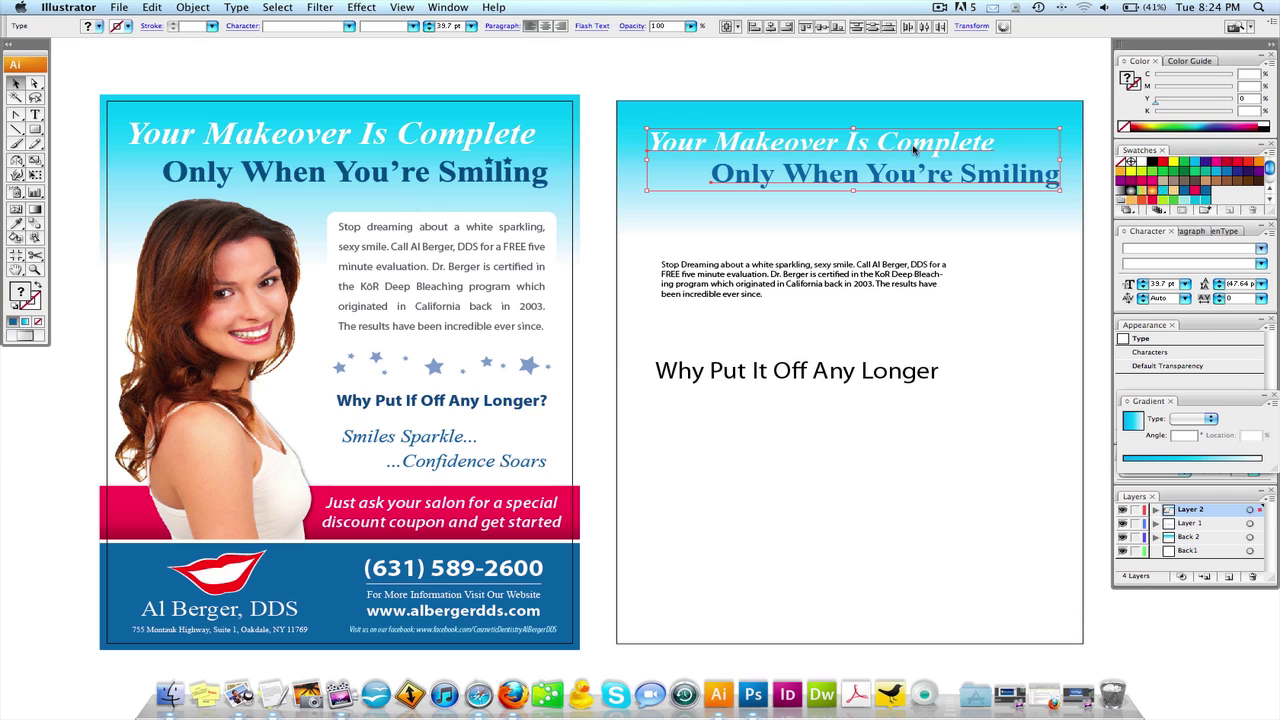
left_click(895, 97)
scroll(889, 107, "right", 1)
Enlarge the first headline to about 45.11 pt and nudge the "Only When You're Smiling" line left.
left_click(909, 134)
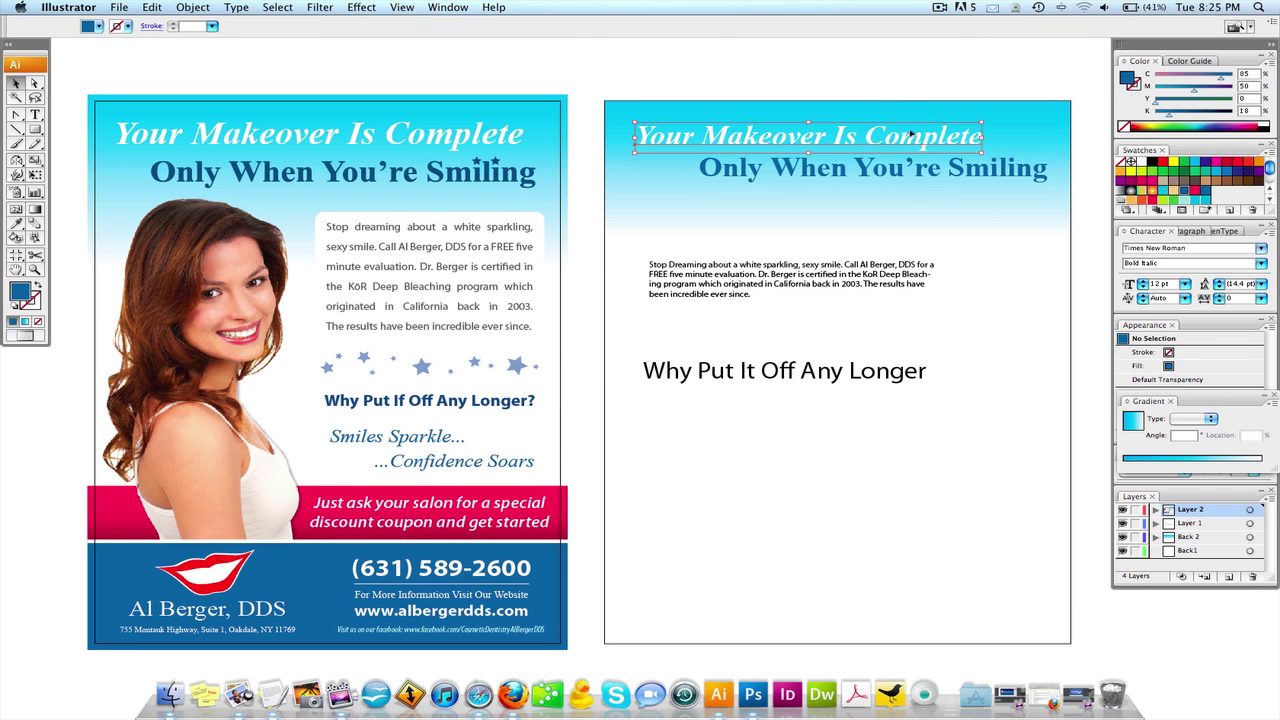
left_click_drag(983, 122, 1025, 90)
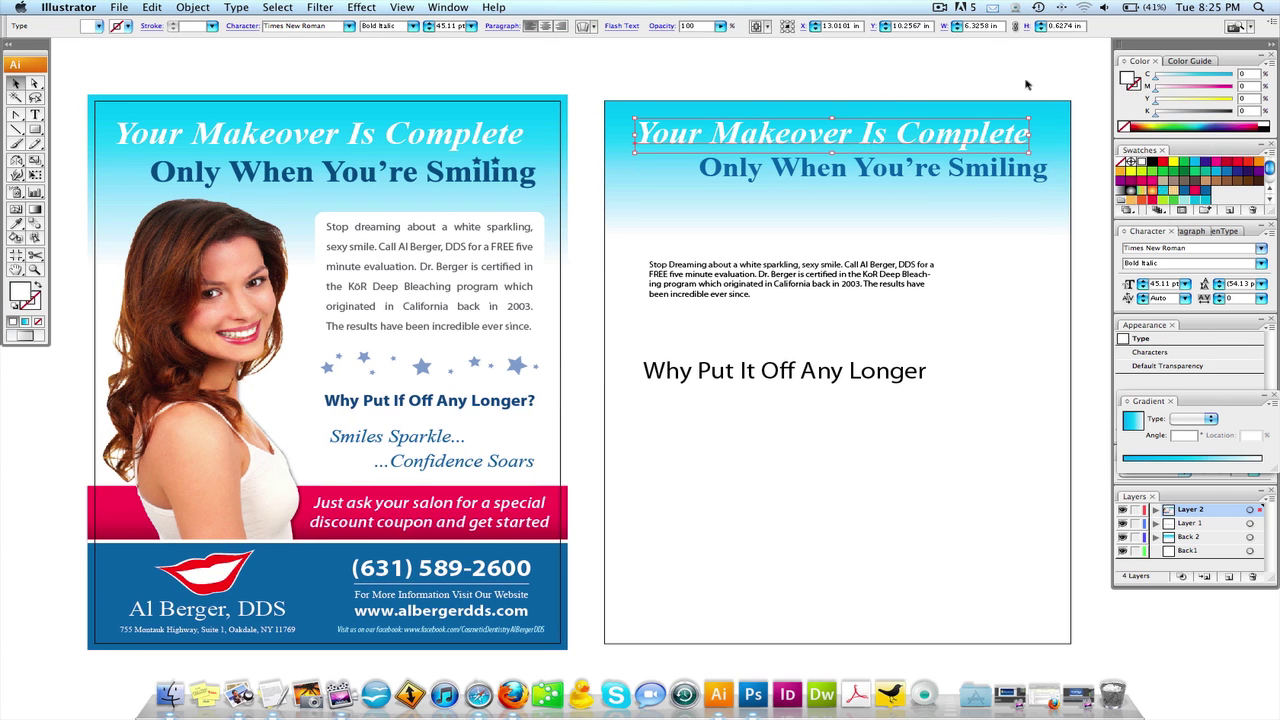
left_click(1028, 90)
left_click(994, 165)
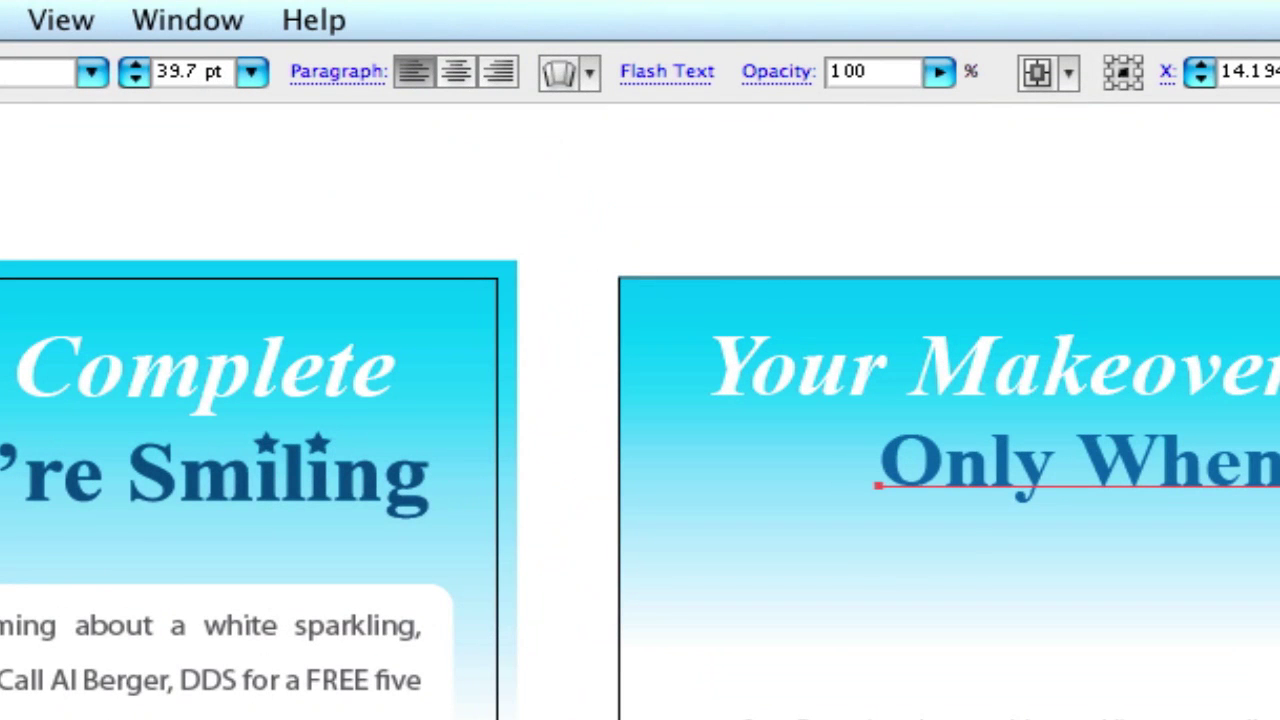
key("shift+Left")
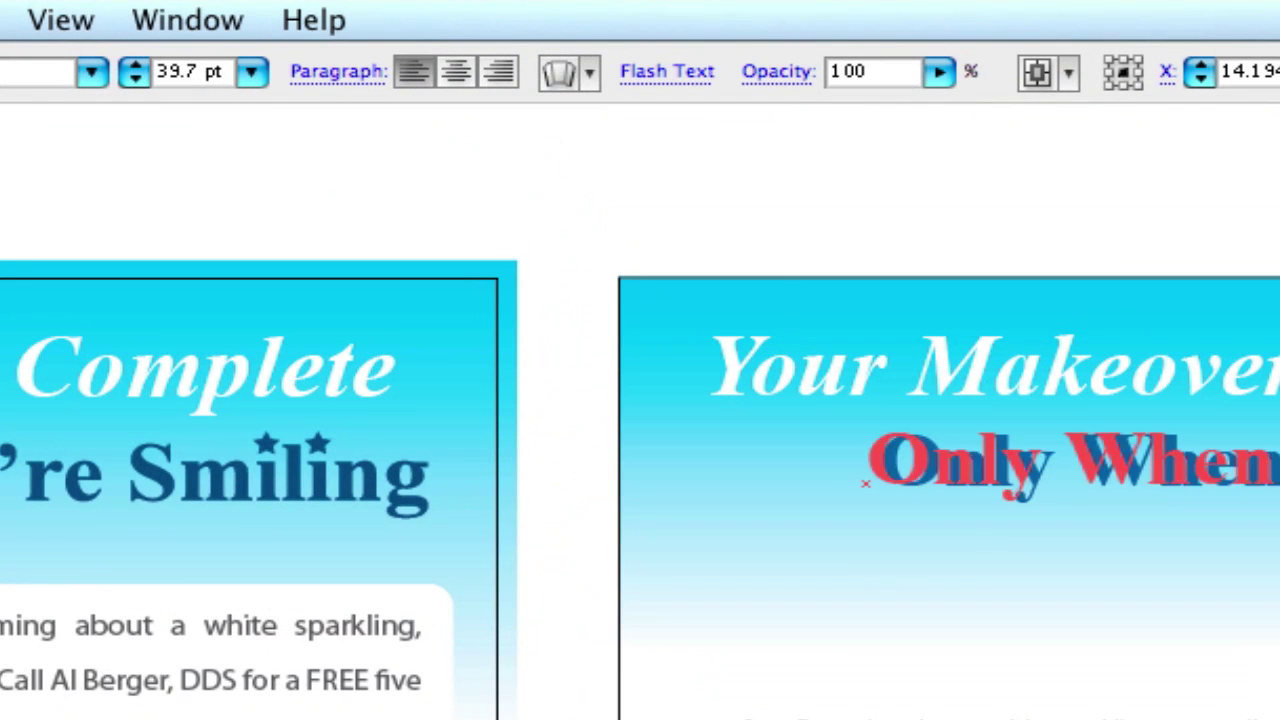
key("super+shift+a")
Convert the "Only When You're Smiling" line to outlines and delete the dot of the first "i" in "Smiling".
left_click(1160, 465)
key("z")
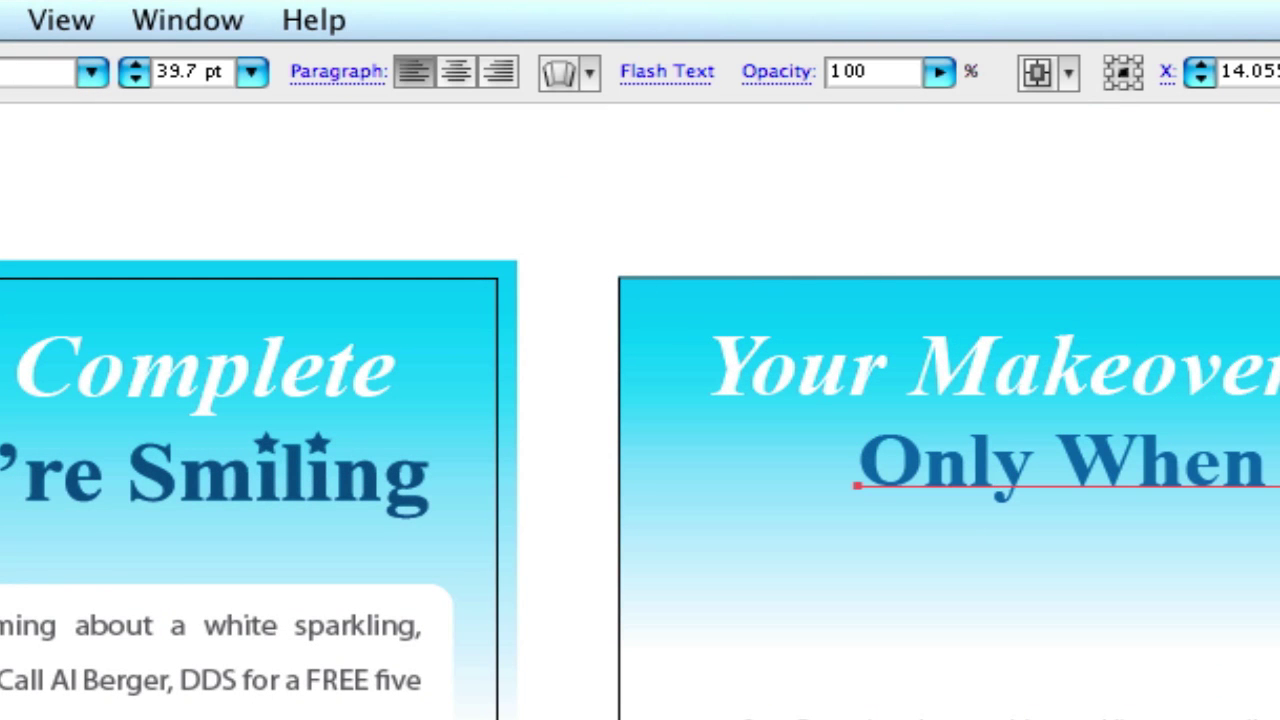
key("super+shift+o")
key("super+shift+a")
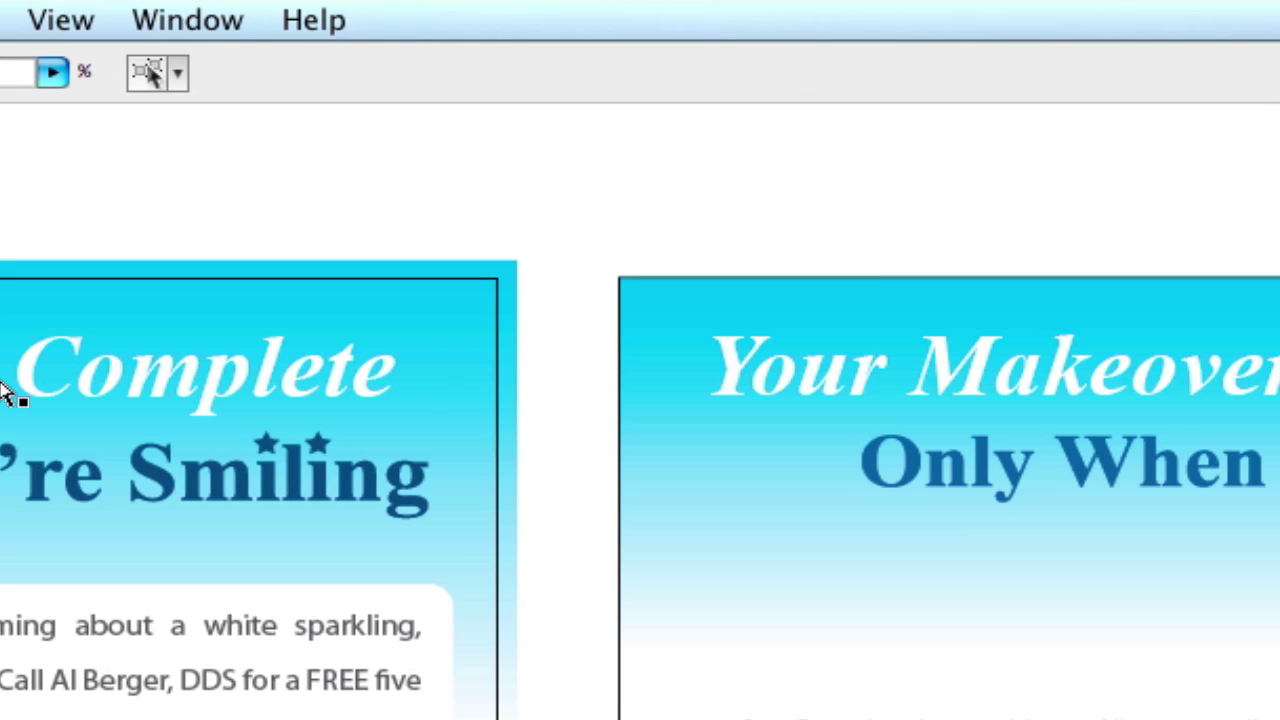
left_click(2, 20)
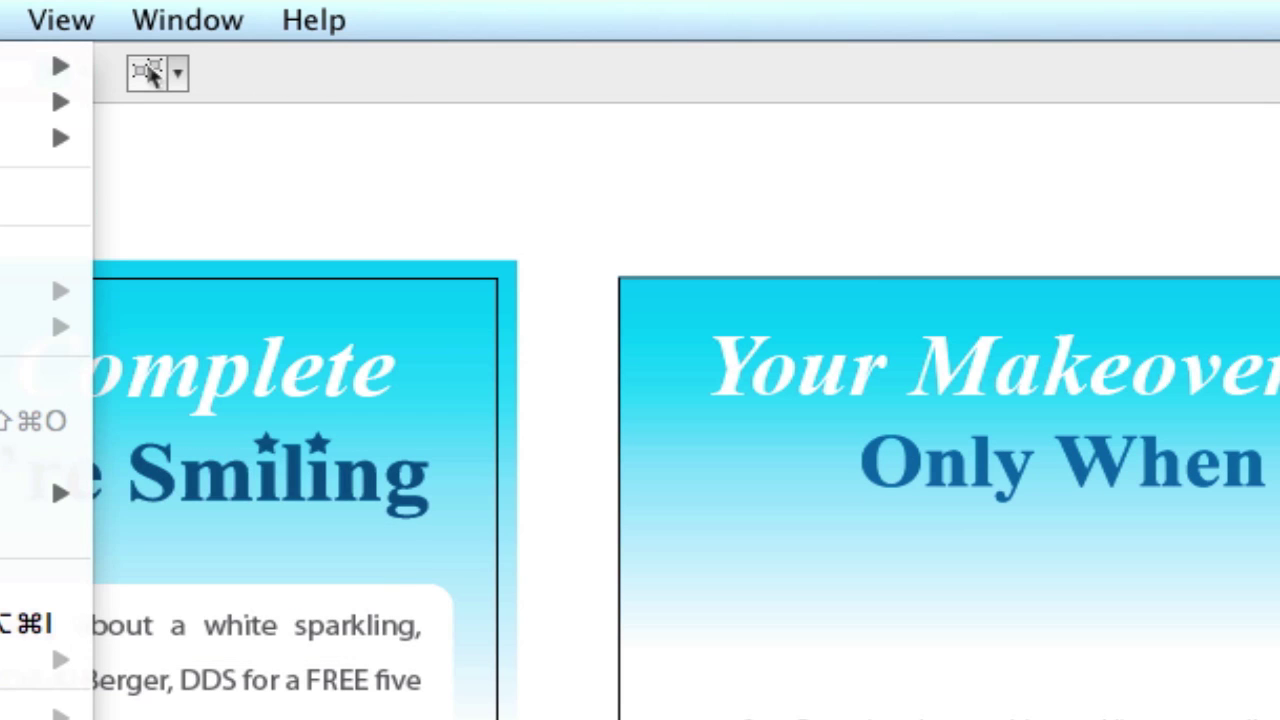
key("Escape")
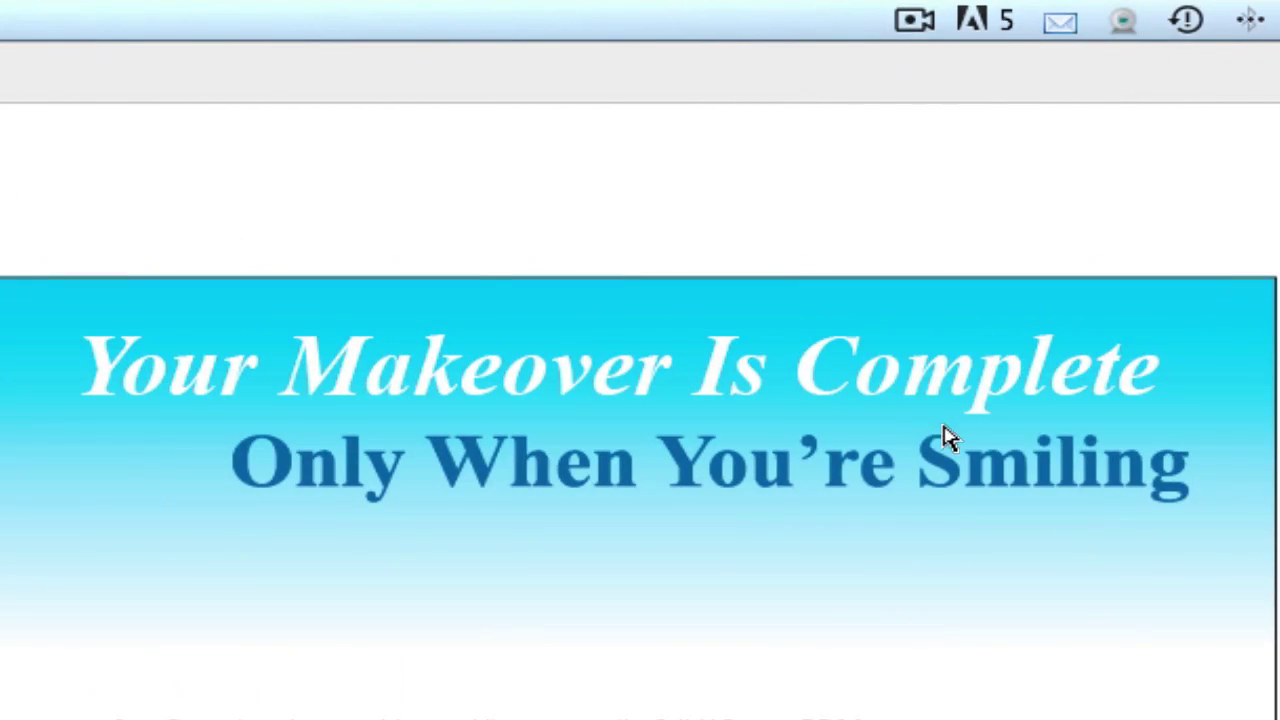
left_click(1046, 439)
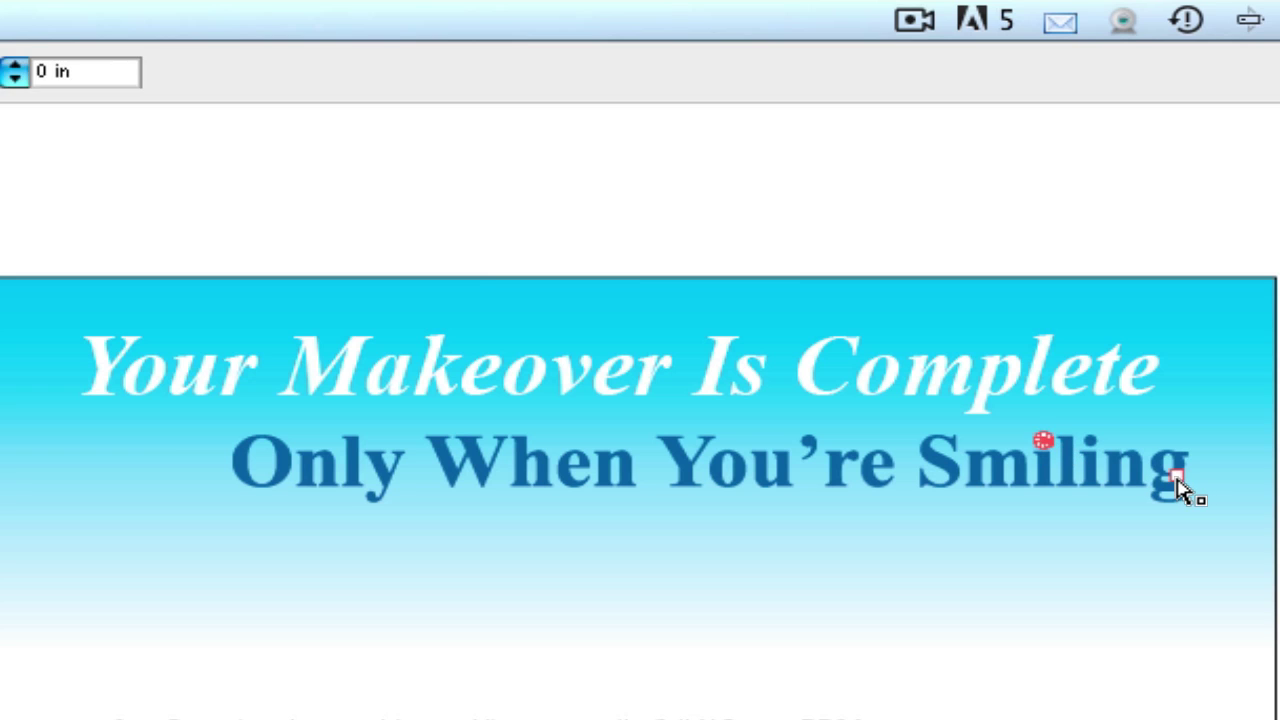
key("Delete")
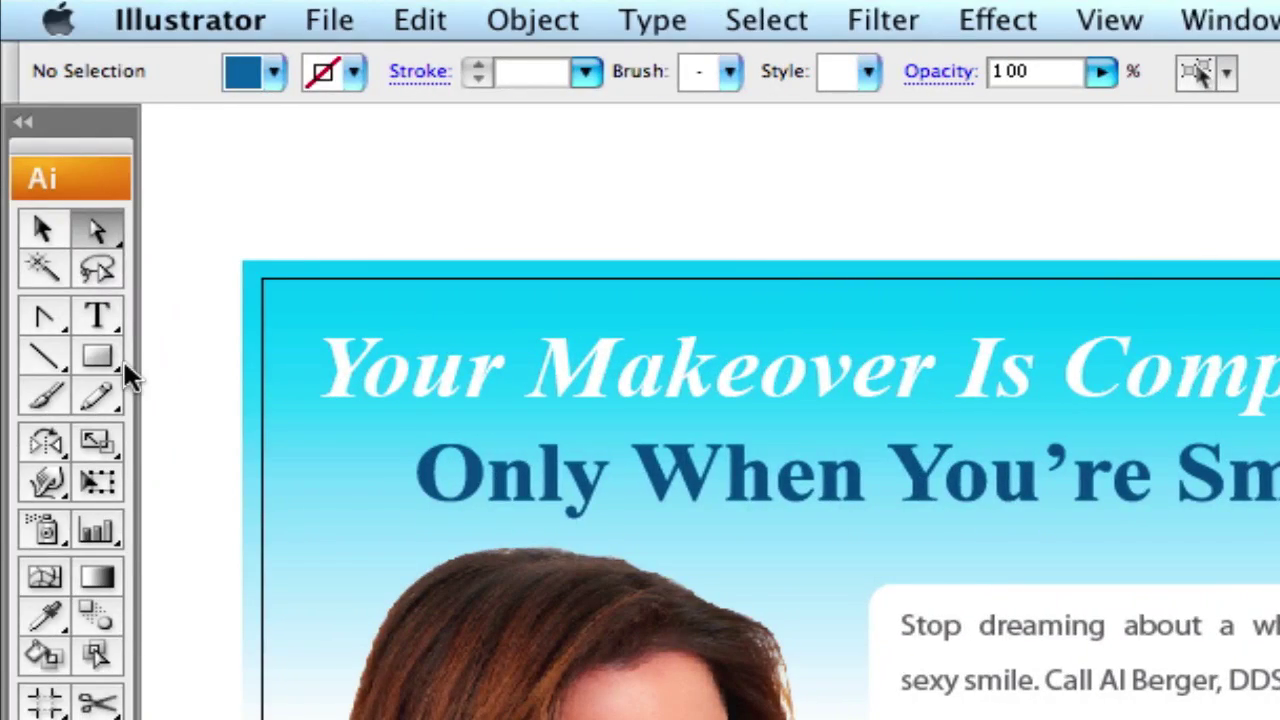
Draw a blue star about 0.16 in wide over the first "i" in "Smiling" and place a matching star over the second "i".
left_click(100, 362)
left_click_drag(108, 366, 186, 522)
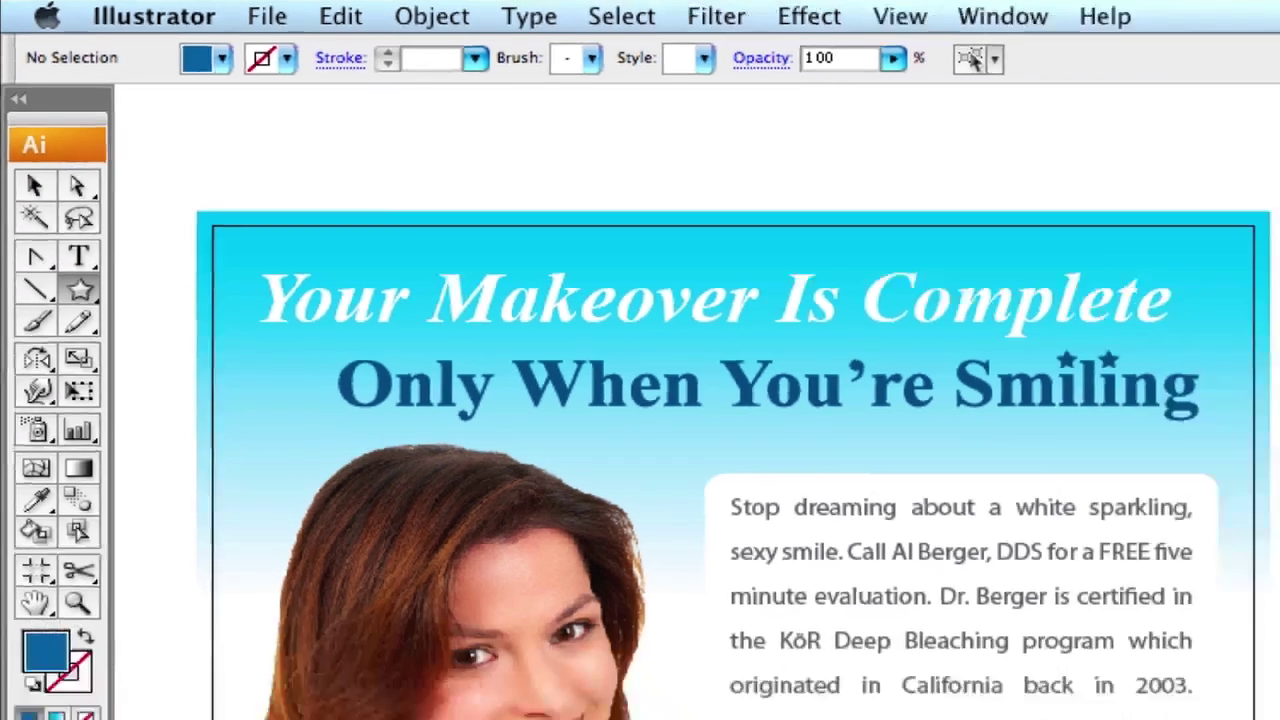
left_click_drag(888, 118, 1094, 286)
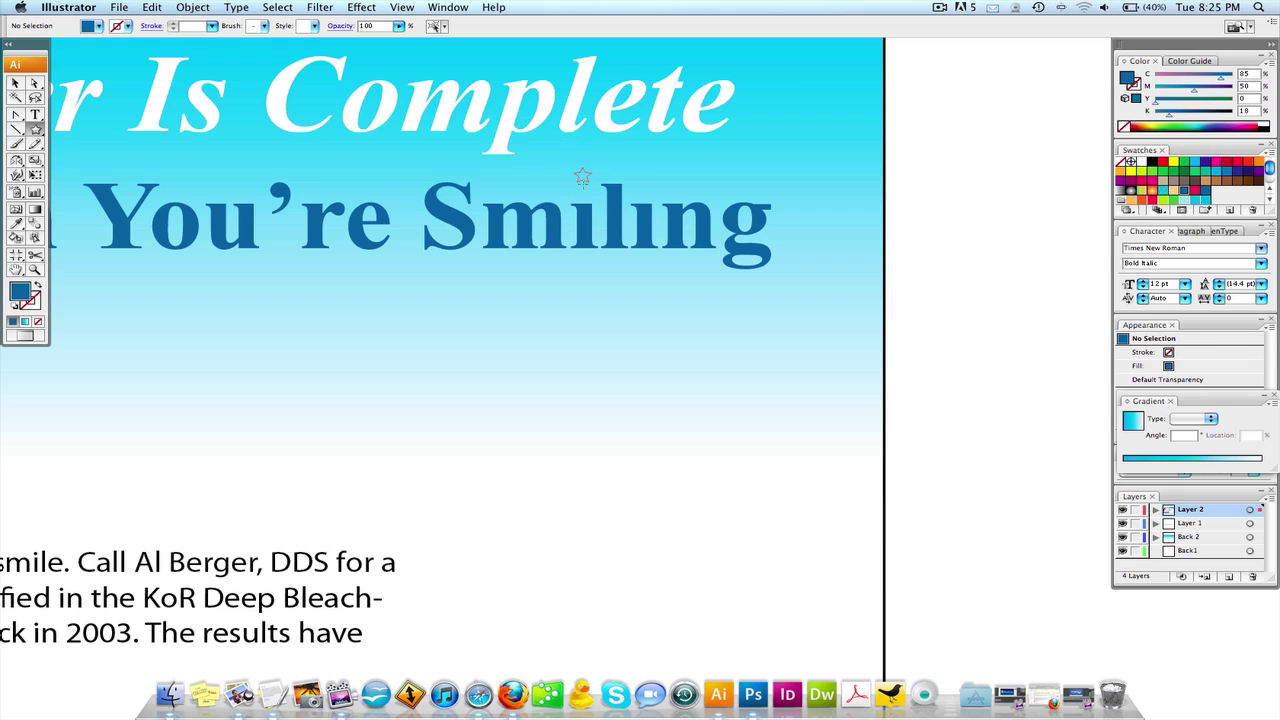
mouse_move(579, 179)
left_mouse_down()
mouse_move(590, 194)
mouse_move(645, 188)
left_mouse_up()
left_click(13, 84)
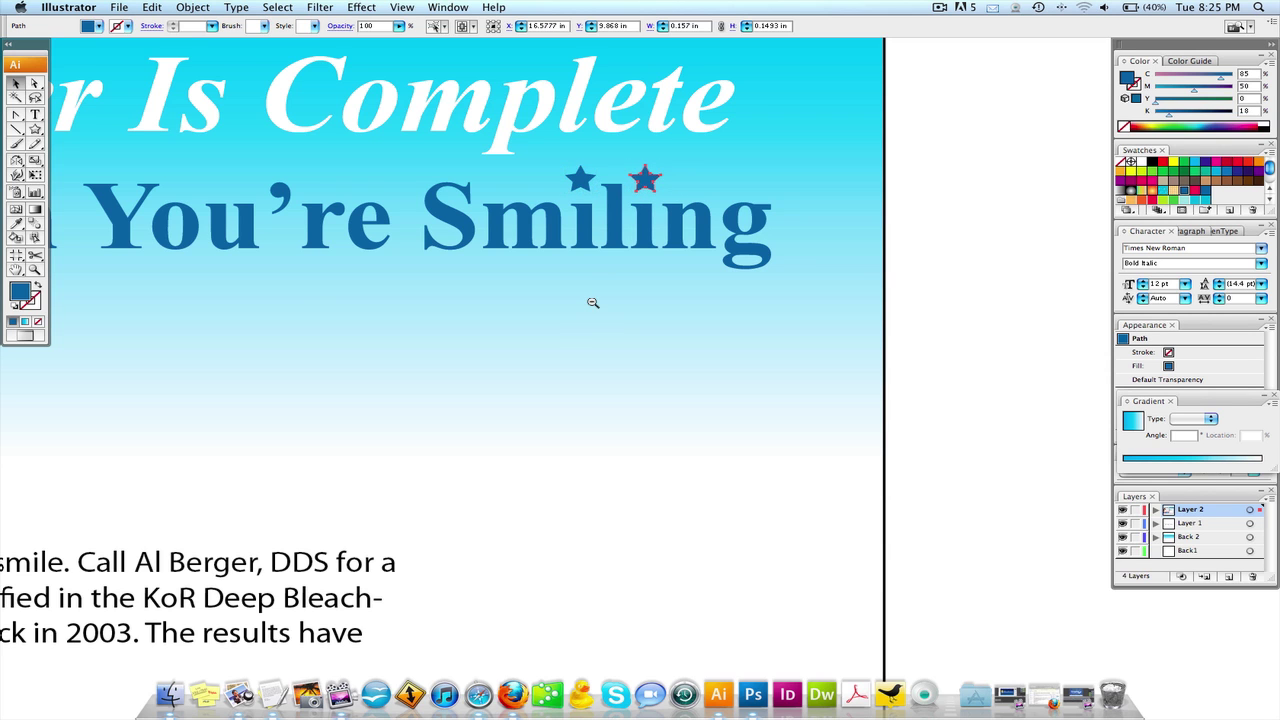
Try moving the "Stop Dreaming" paragraph toward the right edge of the new flyer to make room for the photo.
left_click(594, 303, "alt+super")
left_click(597, 292, "alt+super")
left_click(597, 292, "alt+super")
left_click_drag(580, 428, 710, 242)
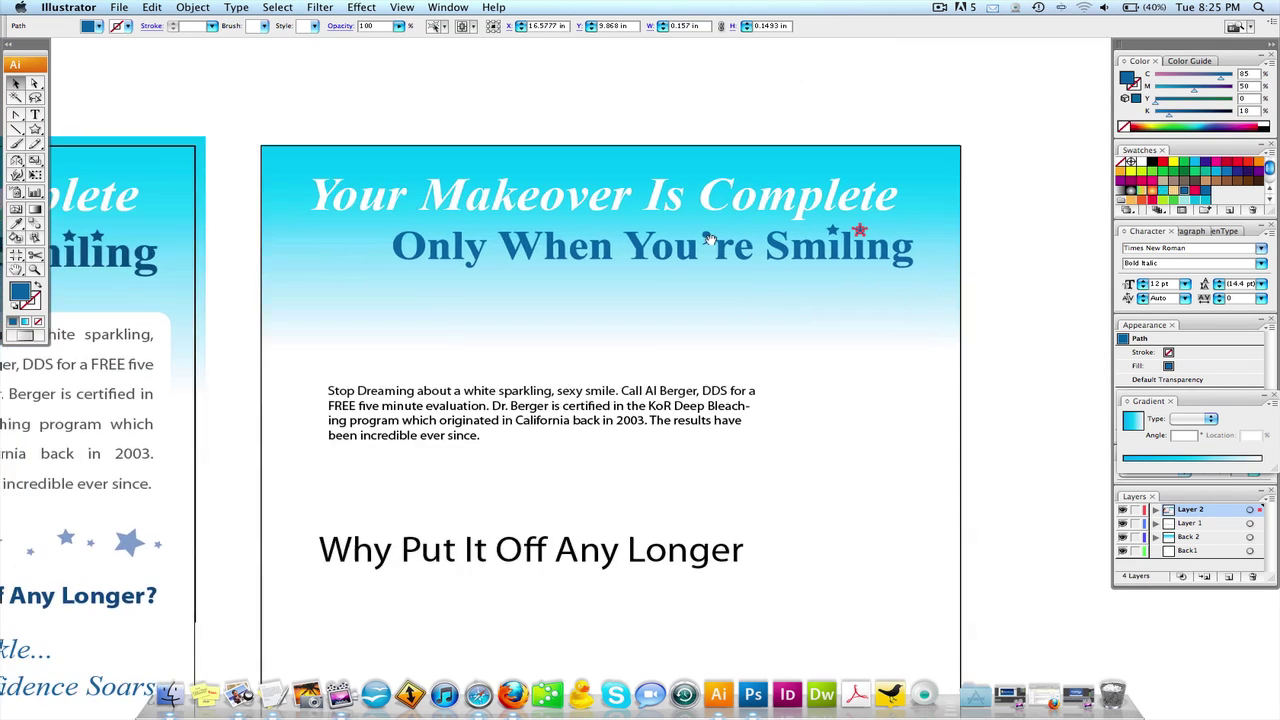
left_click(640, 275, "alt+super")
left_click_drag(596, 307, 693, 154)
left_click(757, 153)
left_click_drag(638, 350, 866, 350)
left_click_drag(591, 388, 707, 268)
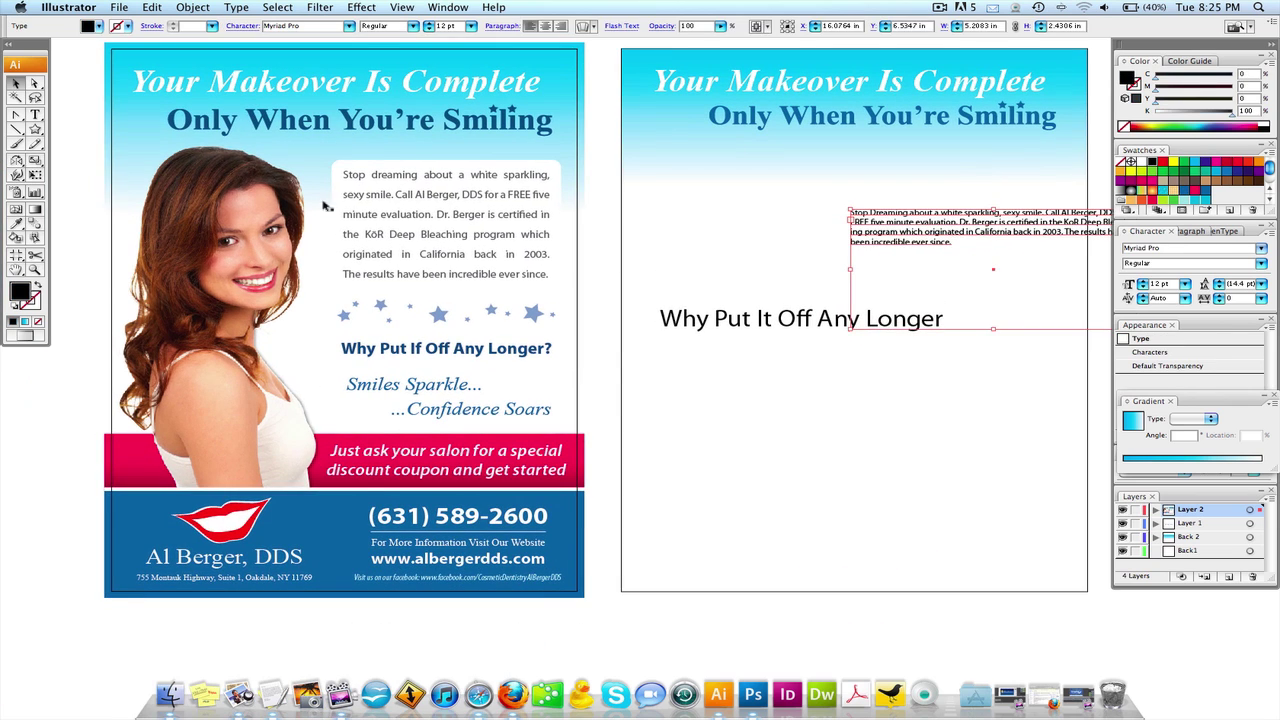
Try moving the woman's photo from the finished flyer onto the left half of the new flyer.
left_click(273, 198)
left_click_drag(242, 193, 314, 207)
key("super+z")
left_click_drag(487, 278, 329, 275)
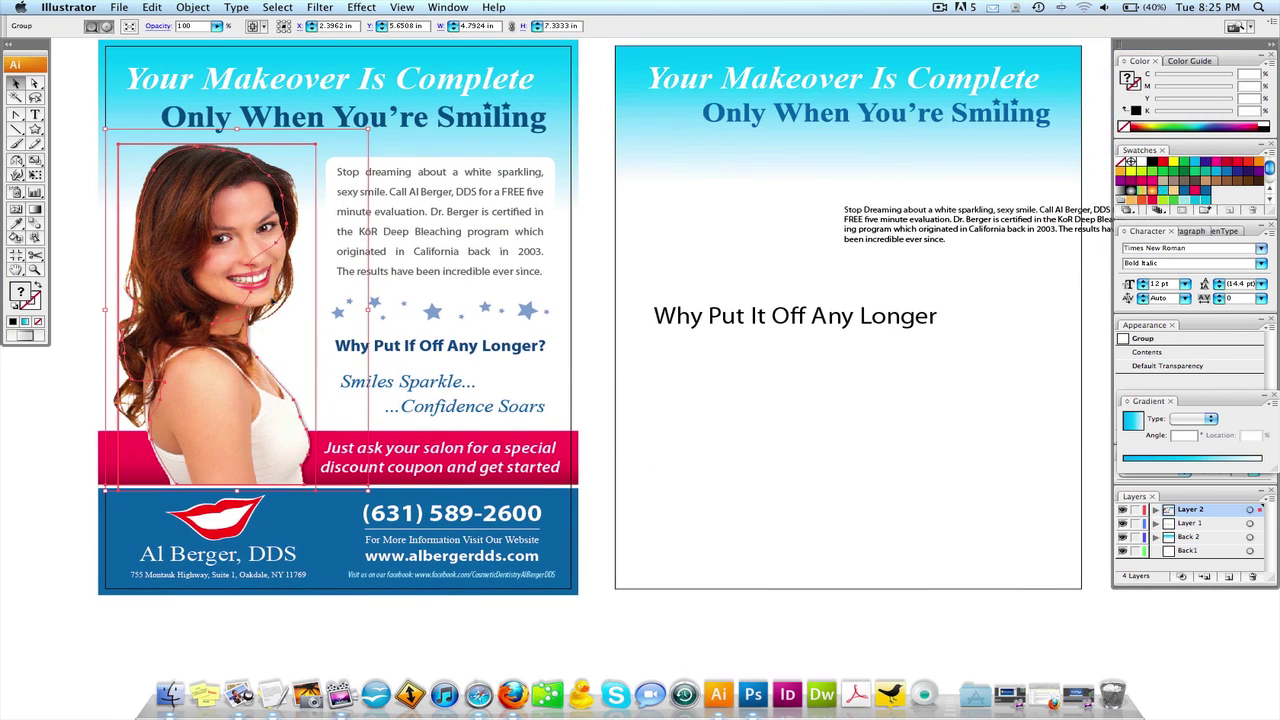
left_click_drag(200, 220, 720, 228)
key("super+z")
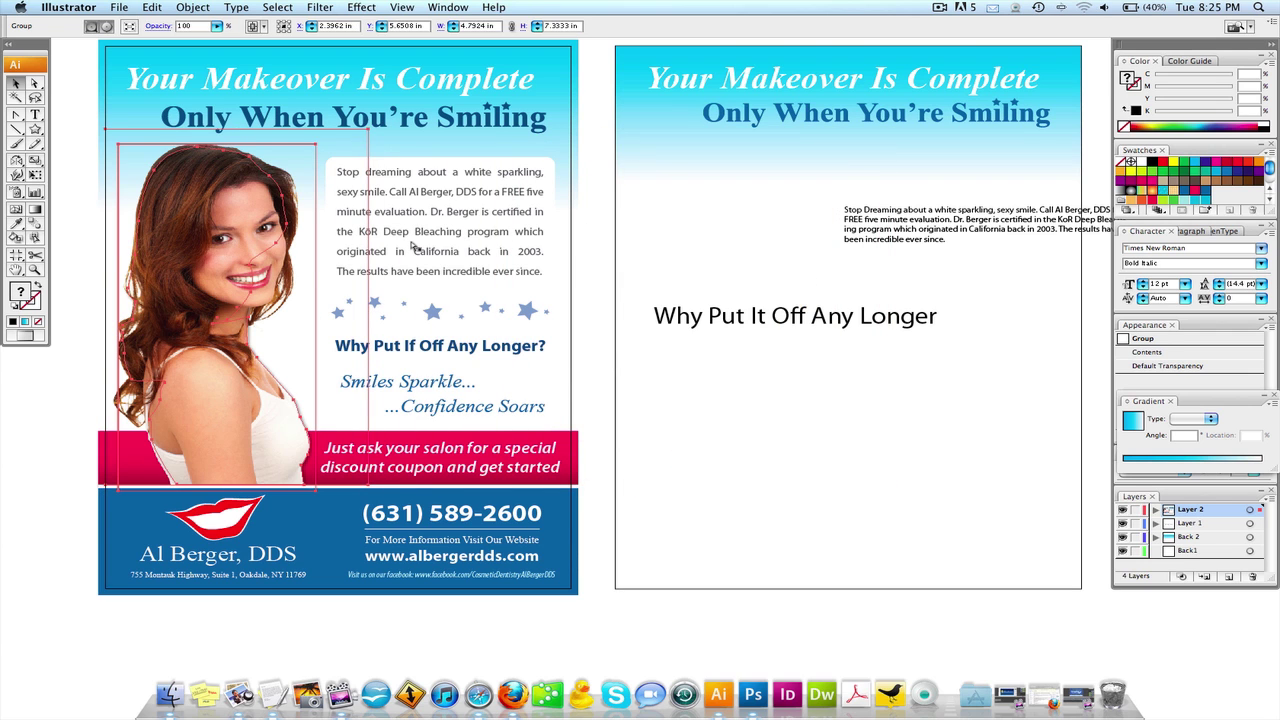
key("super+z")
key("super+shift+z")
key("super+shift+z")
left_click_drag(559, 374, 535, 343)
left_click(385, 619)
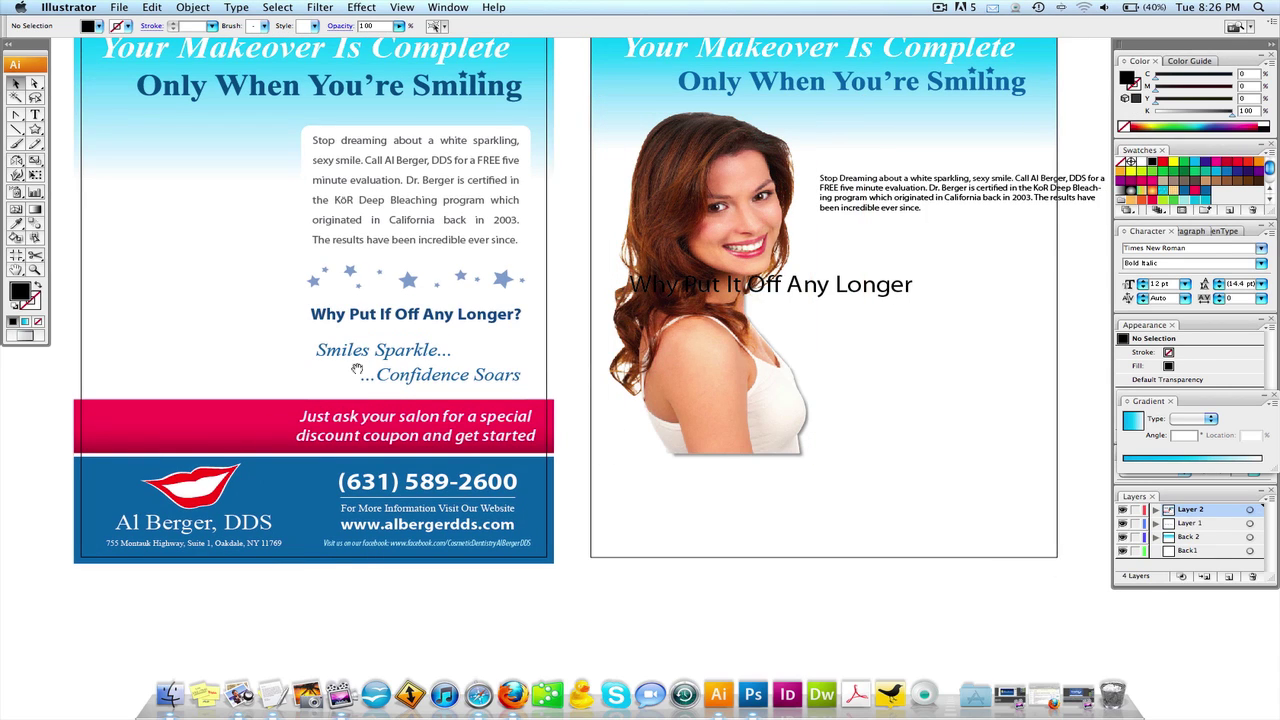
Try moving the "Stop Dreaming" paragraph beside the photo and reshaping its text frame to about 3.24 by 2.94 in.
scroll(880, 284, "up", 2)
scroll(697, 302, "right", 4)
left_click(697, 302)
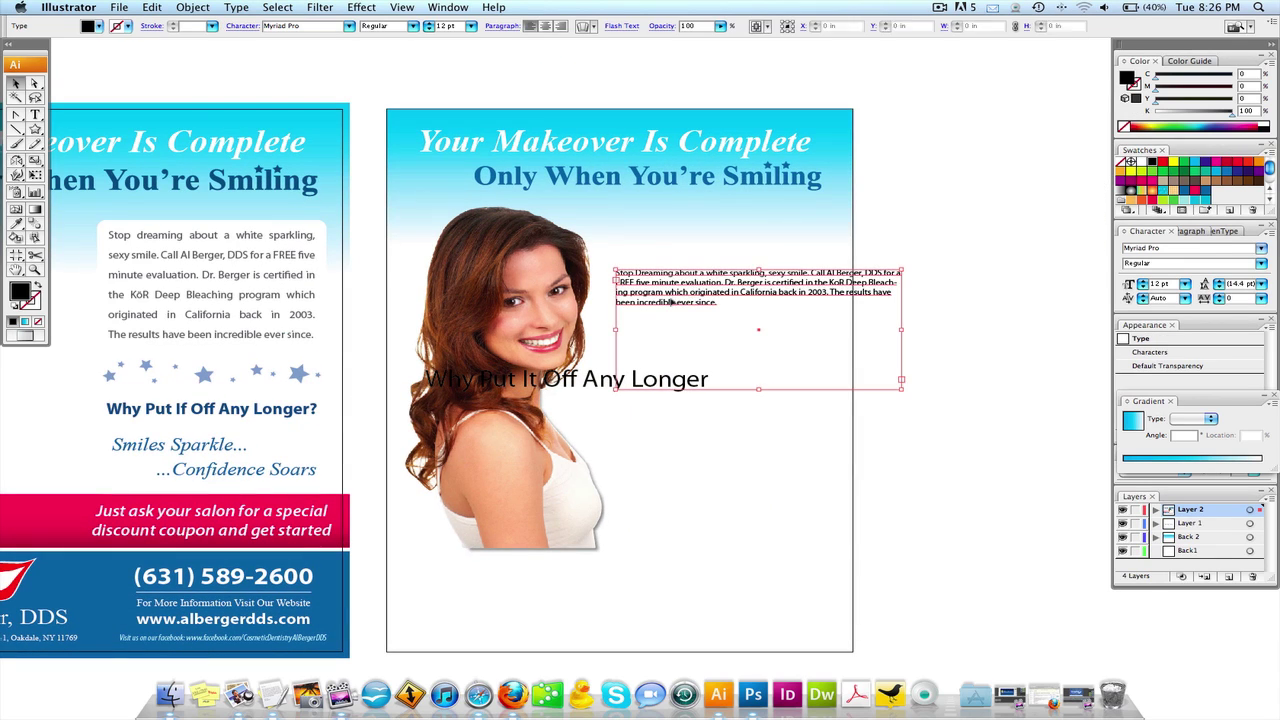
left_click_drag(697, 302, 713, 238)
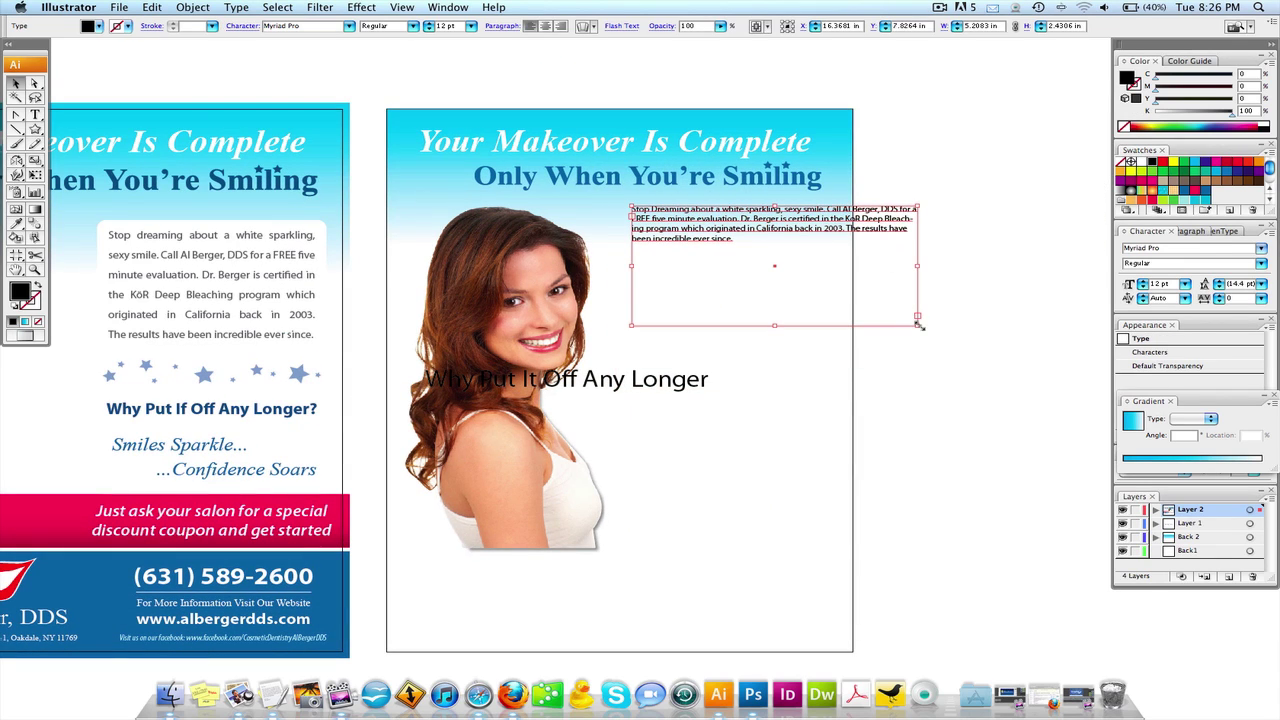
left_click_drag(903, 328, 809, 350)
scroll(744, 291, "up", 1)
left_click_drag(690, 231, 774, 290)
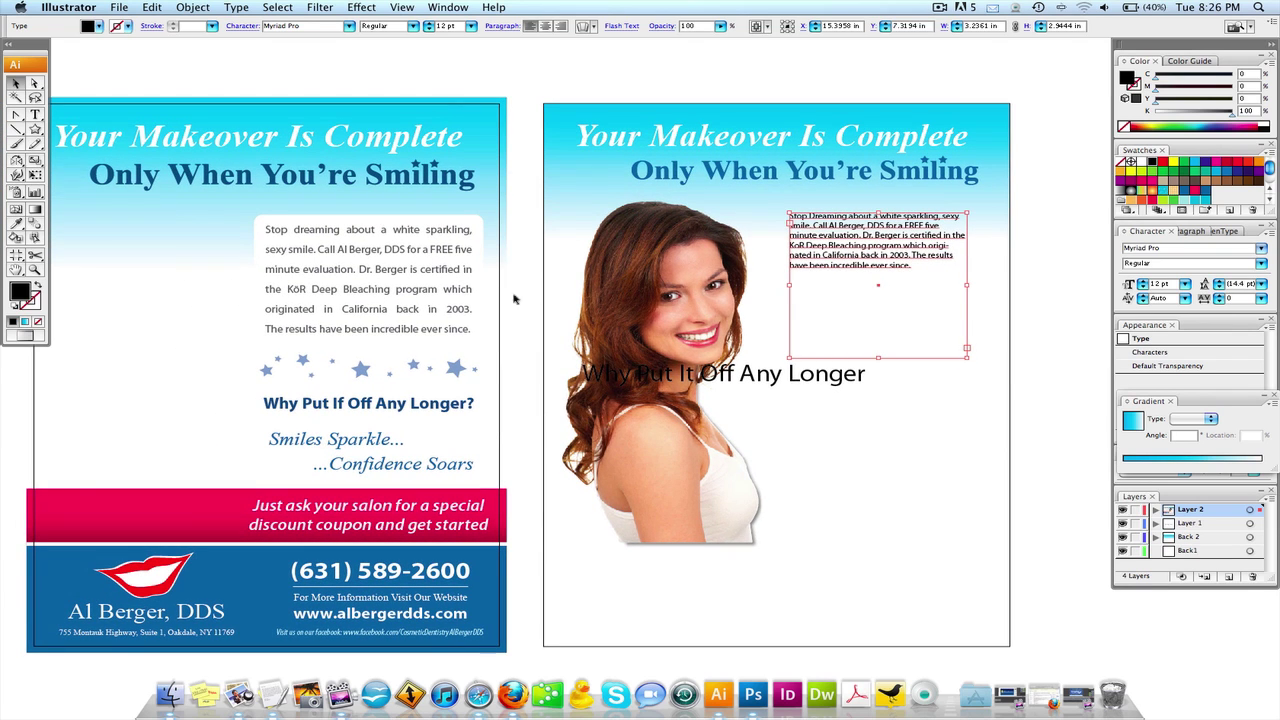
Undo the paragraph edits, the photo move and the second star.
left_click_drag(514, 297, 637, 294)
key("super+z")
key("super+z")
key("super+z")
key("super+z")
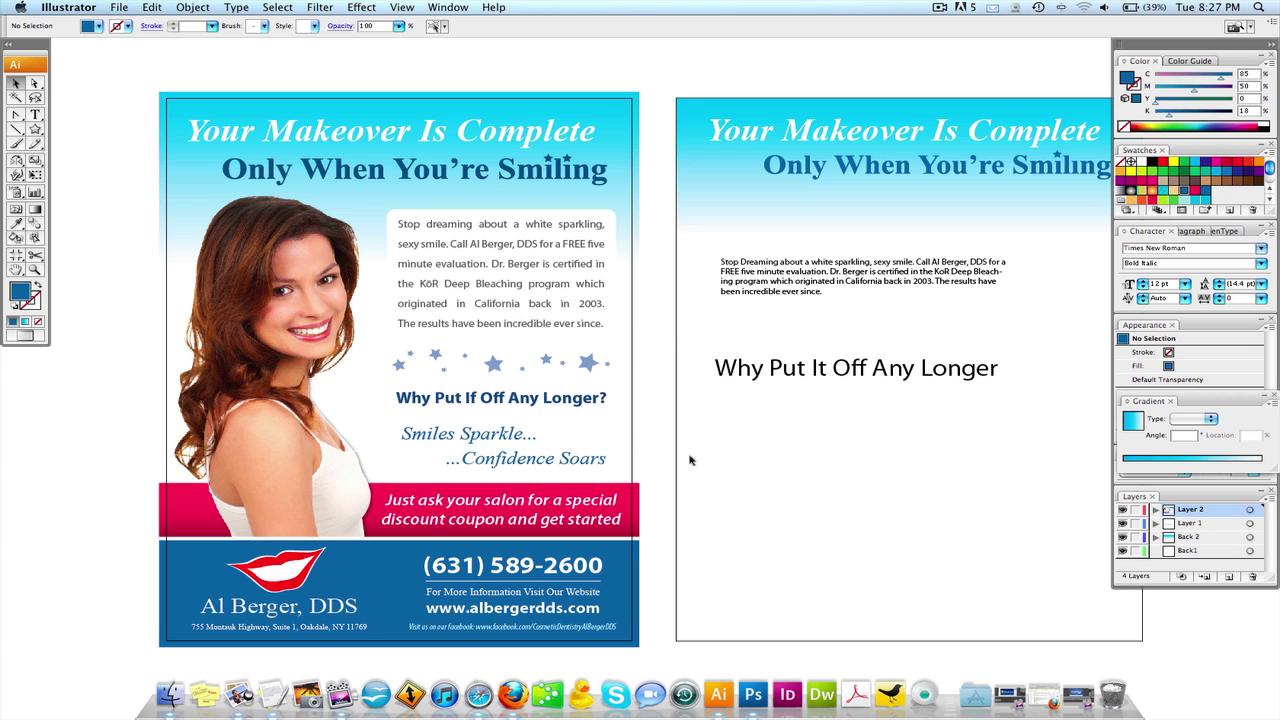
Duplicate the finished flyer's blue footer bar onto the bottom of the new flyer.
scroll(551, 434, "right", 3)
left_click(146, 569)
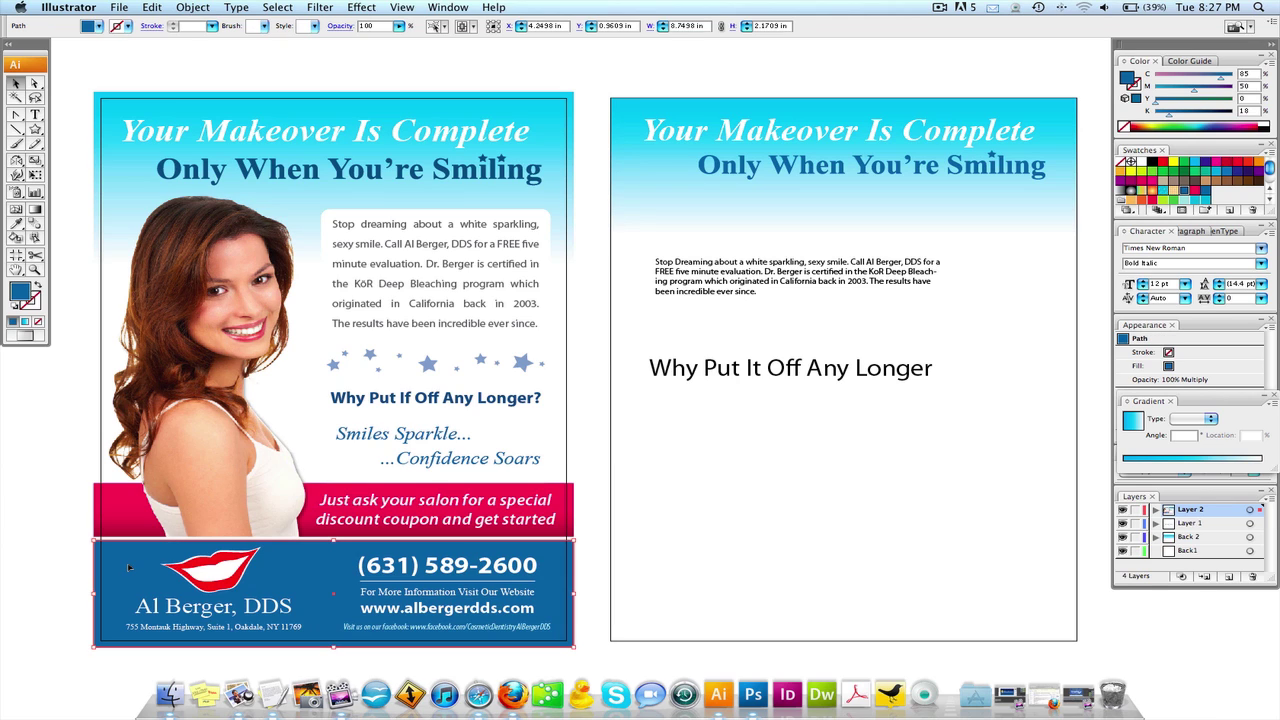
left_click_drag(130, 568, 420, 571)
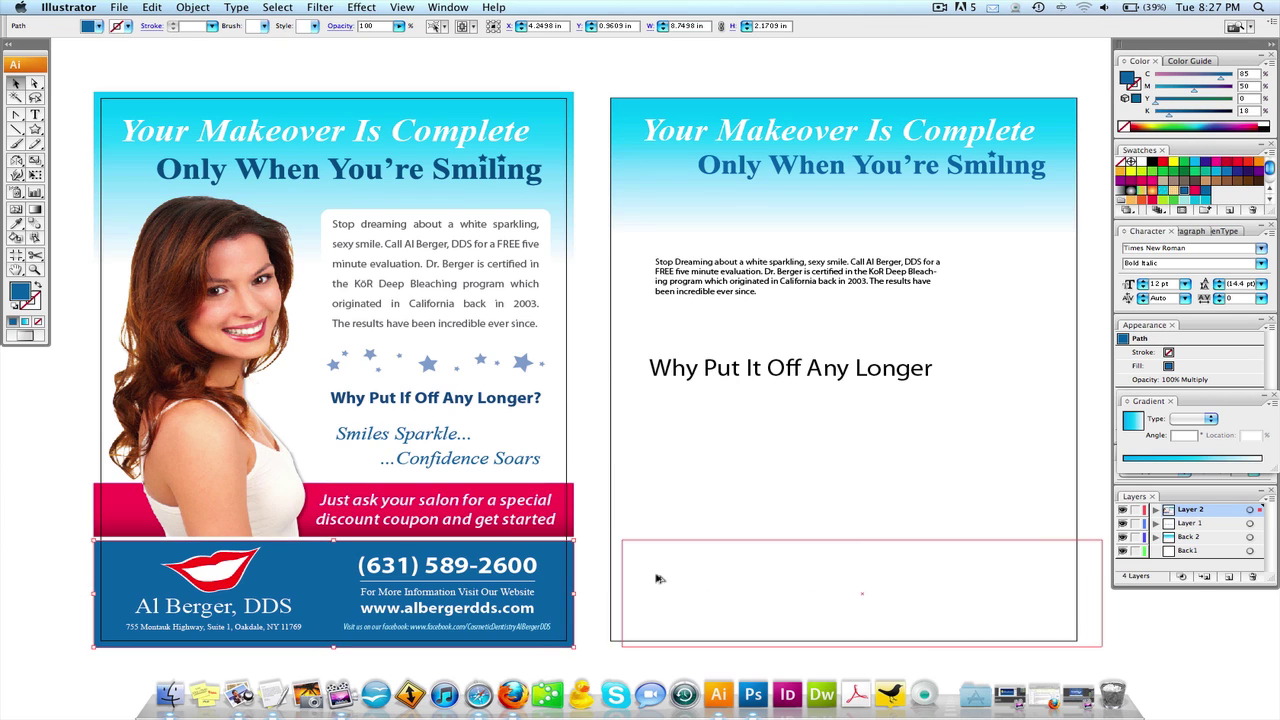
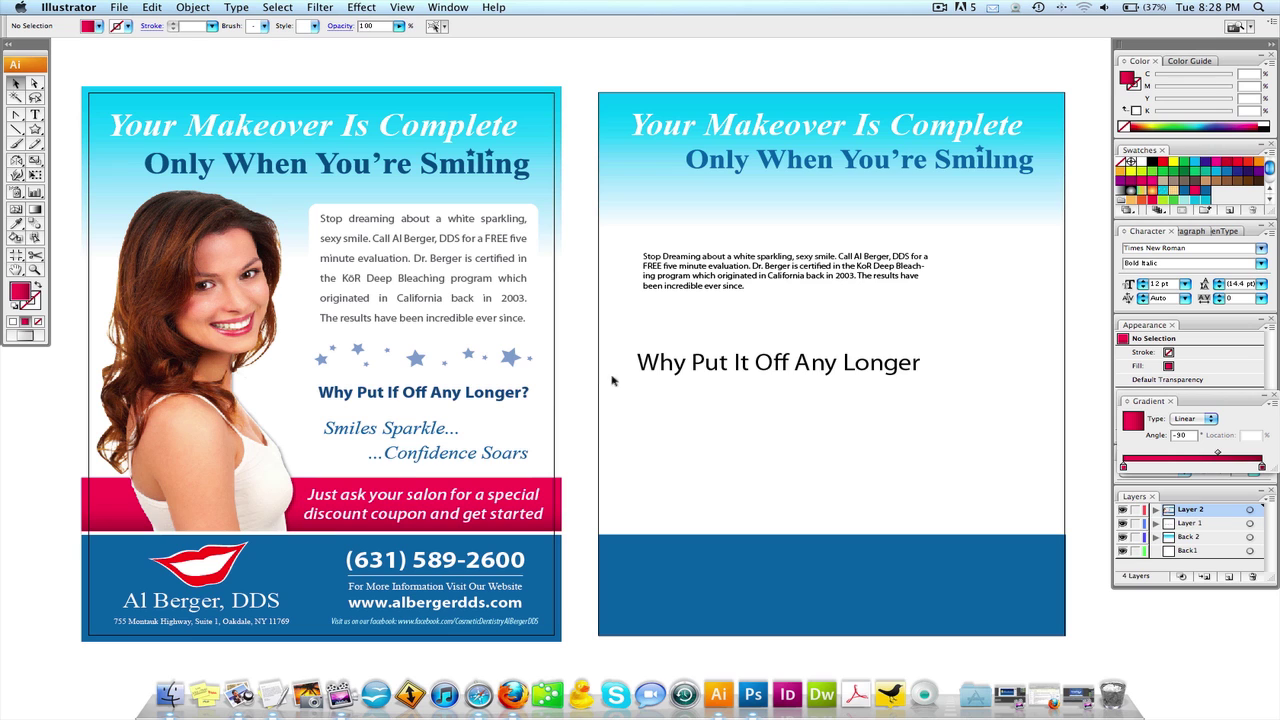
Duplicate the red gradient band onto the new flyer just above the blue bar and fit it to the 8.5 in page width.
left_click_drag(120, 520, 603, 508)
left_click_drag(802, 517, 761, 521)
left_click_drag(1039, 509, 1025, 510)
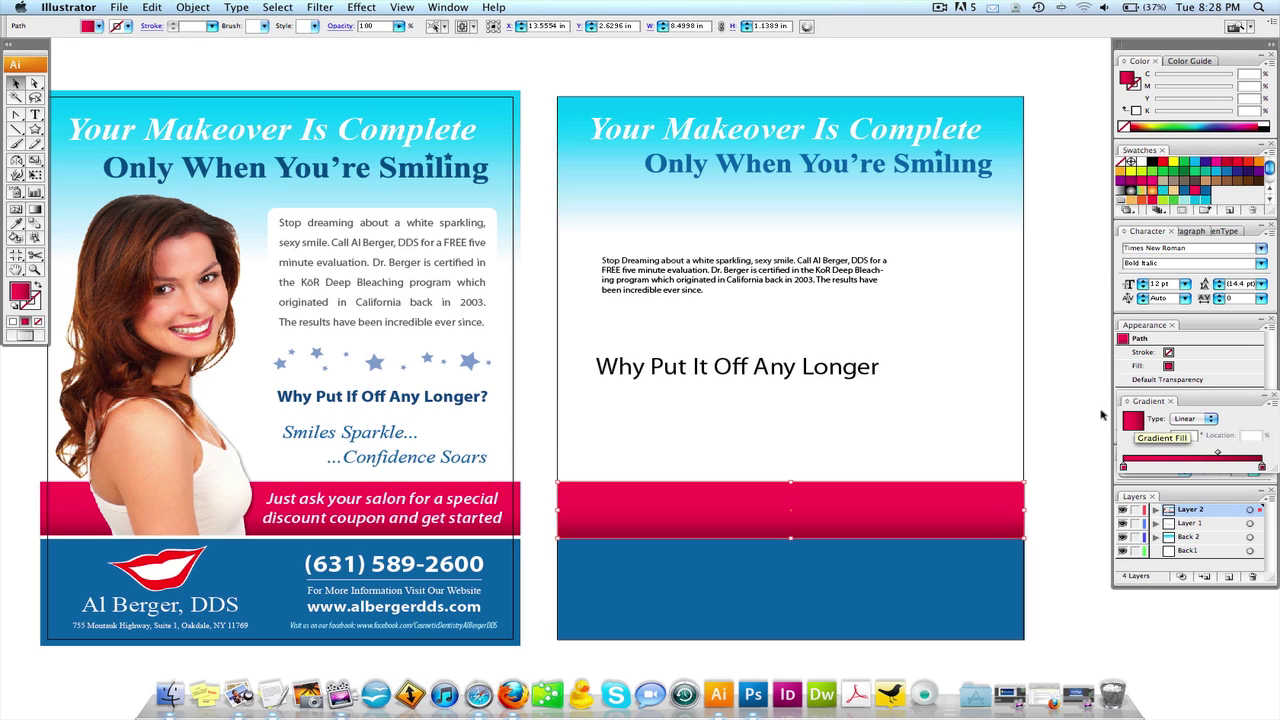
left_click(1090, 407)
left_click(772, 514)
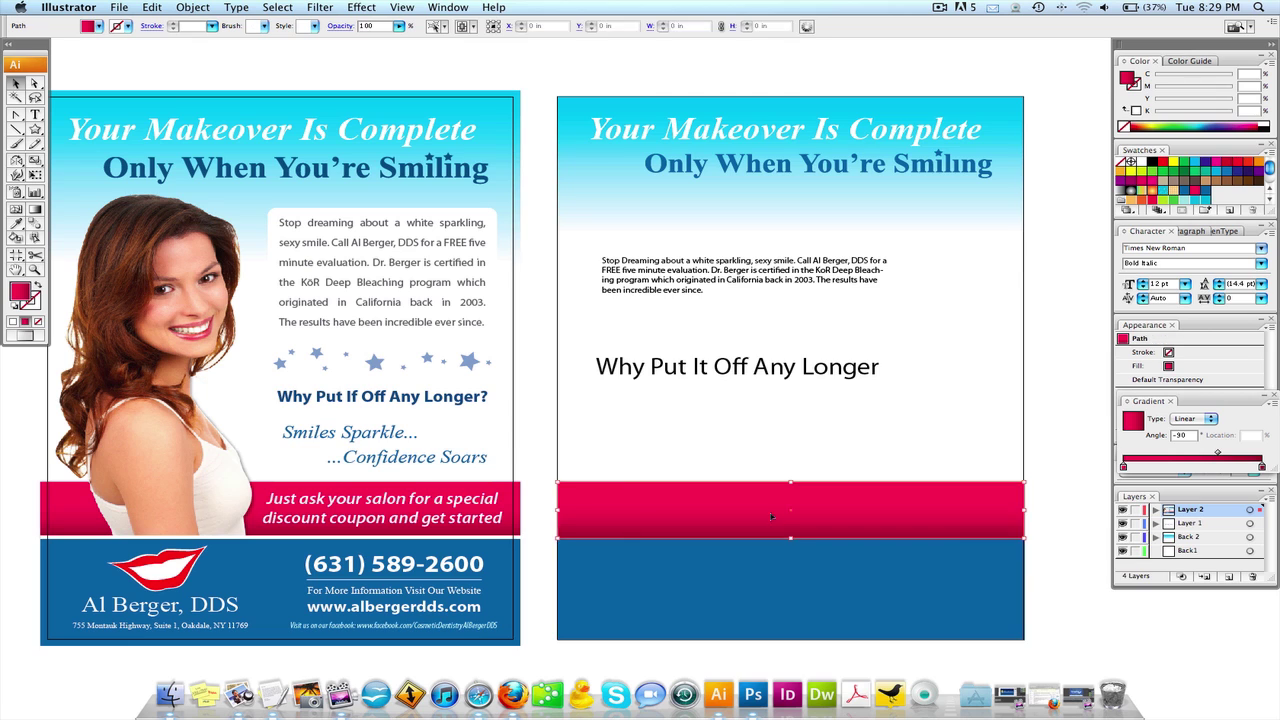
Duplicate the thin white divider strip onto the new flyer between the red band and the blue footer bar.
left_click_drag(659, 519, 747, 511)
left_click_drag(155, 528, 669, 538)
left_click_drag(877, 514, 643, 516)
left_click(980, 506)
scroll(870, 548, "left", 2)
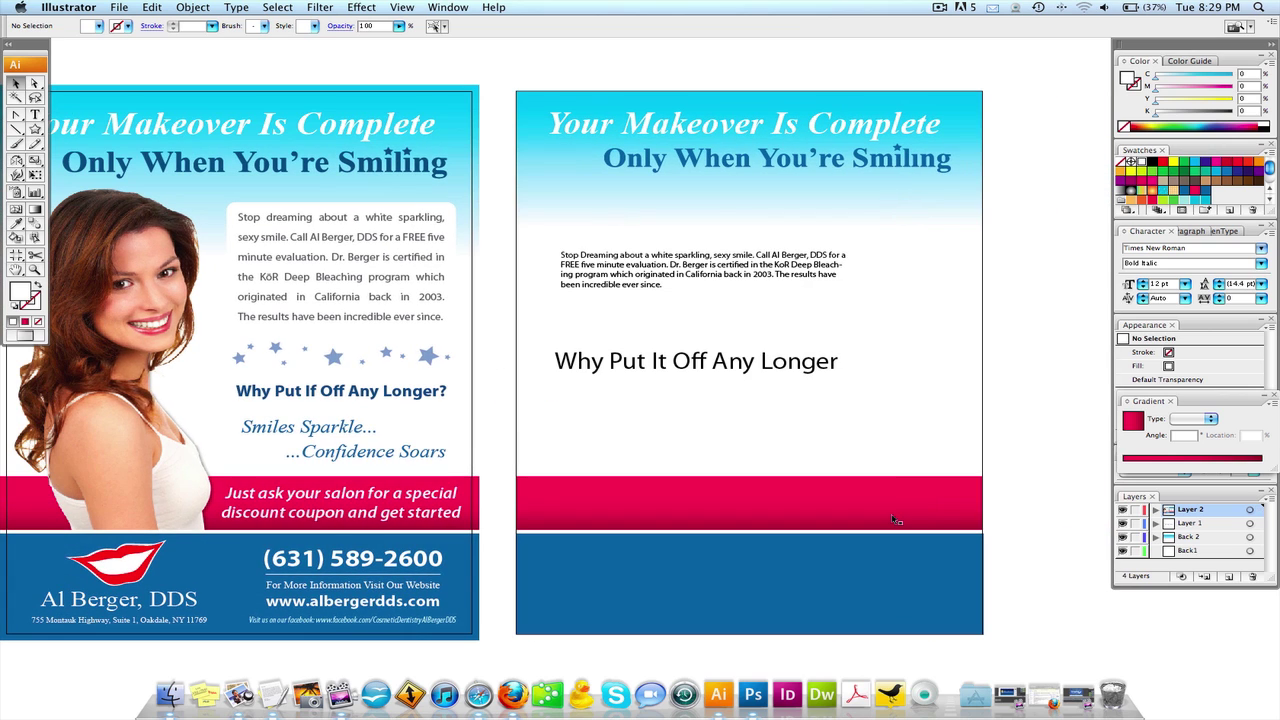
scroll(897, 519, "left", 2)
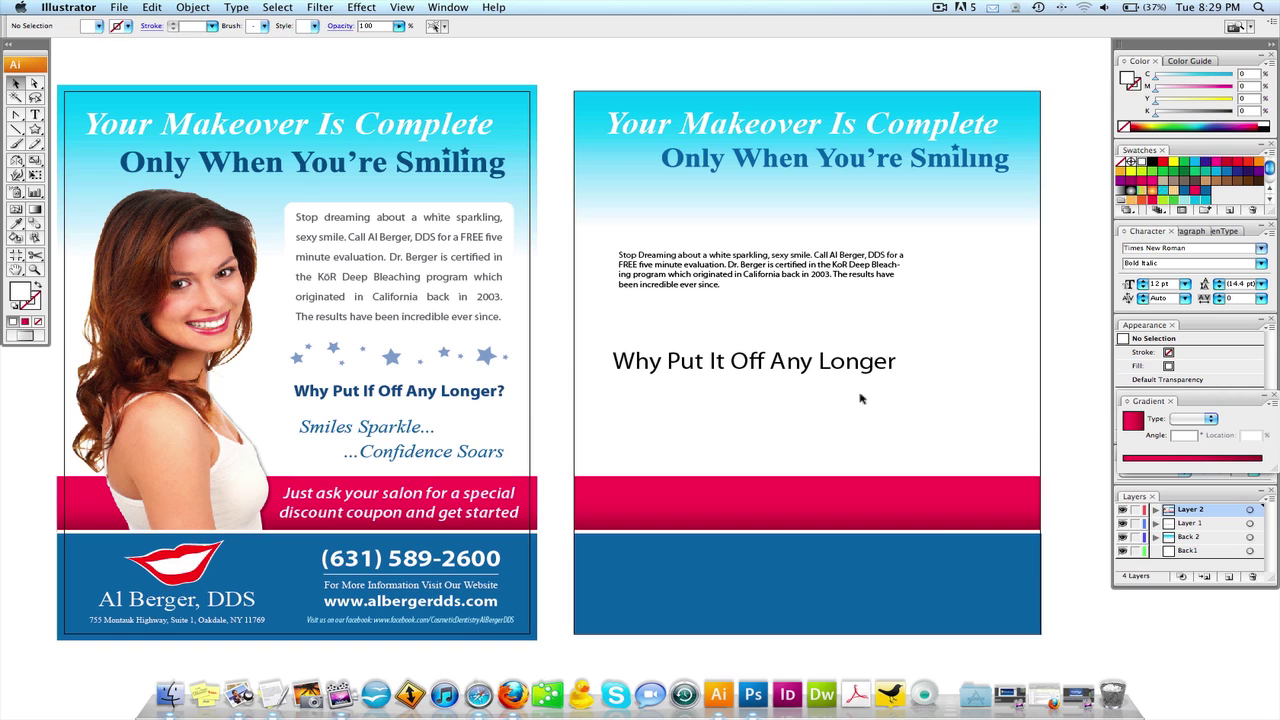
Try repositioning the red band against the blue footer bar and undo the changes.
left_click_drag(774, 533, 771, 432)
left_click_drag(777, 496, 777, 500)
left_click(1096, 358)
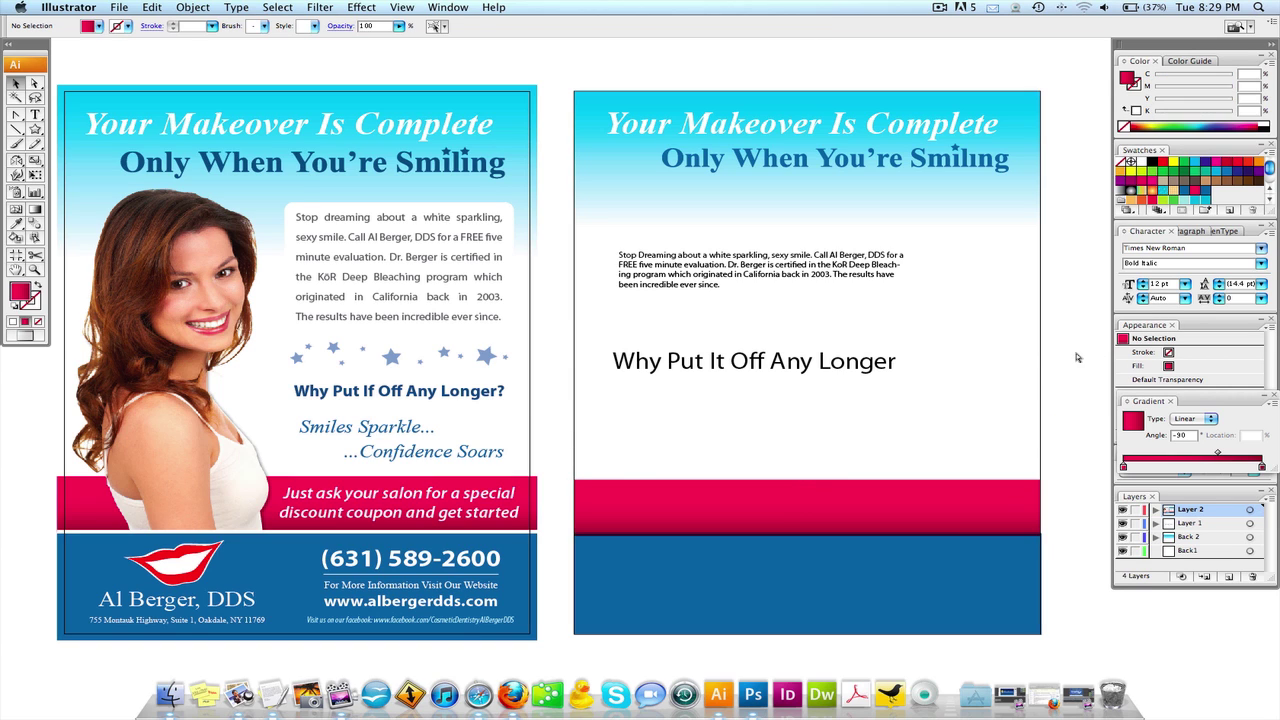
key("super+z")
key("super+z")
key("super+z")
left_click(1066, 357)
Duplicate the "Just ask your salon for a special discount coupon and get started" text onto the right side of the new red band.
left_click_drag(954, 361, 870, 377)
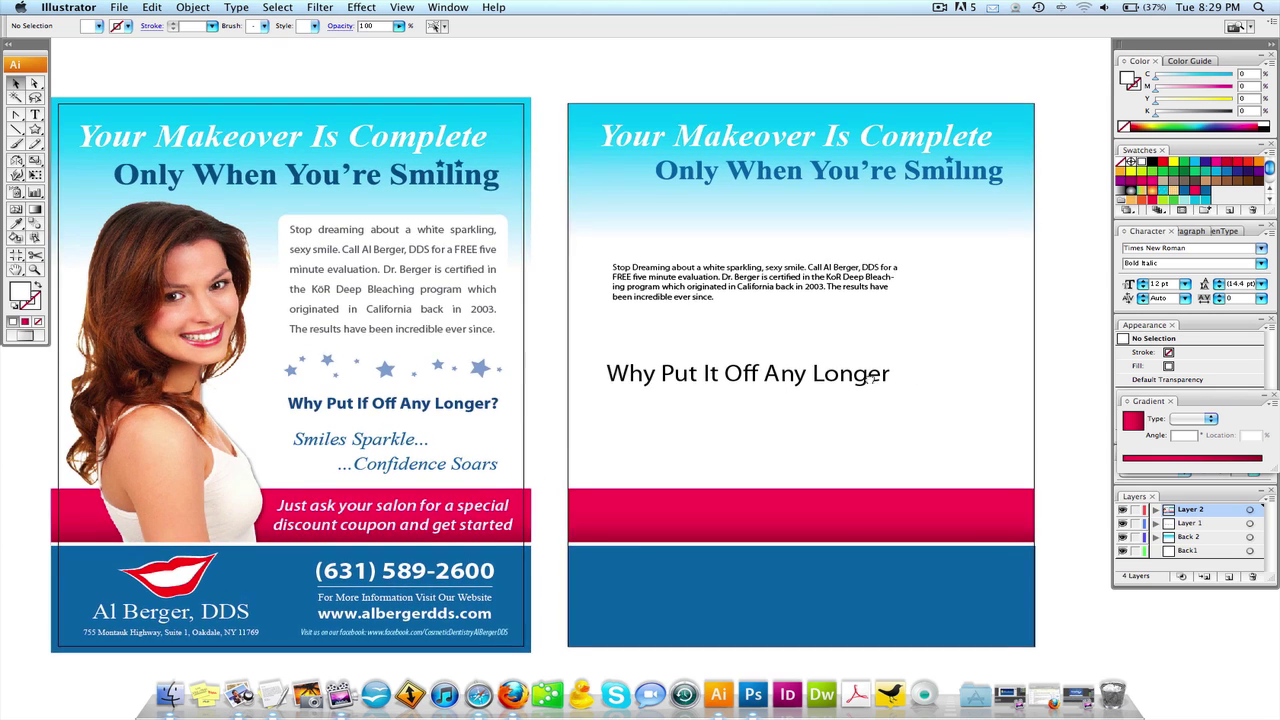
scroll(870, 374, "left", 1)
left_click(398, 516)
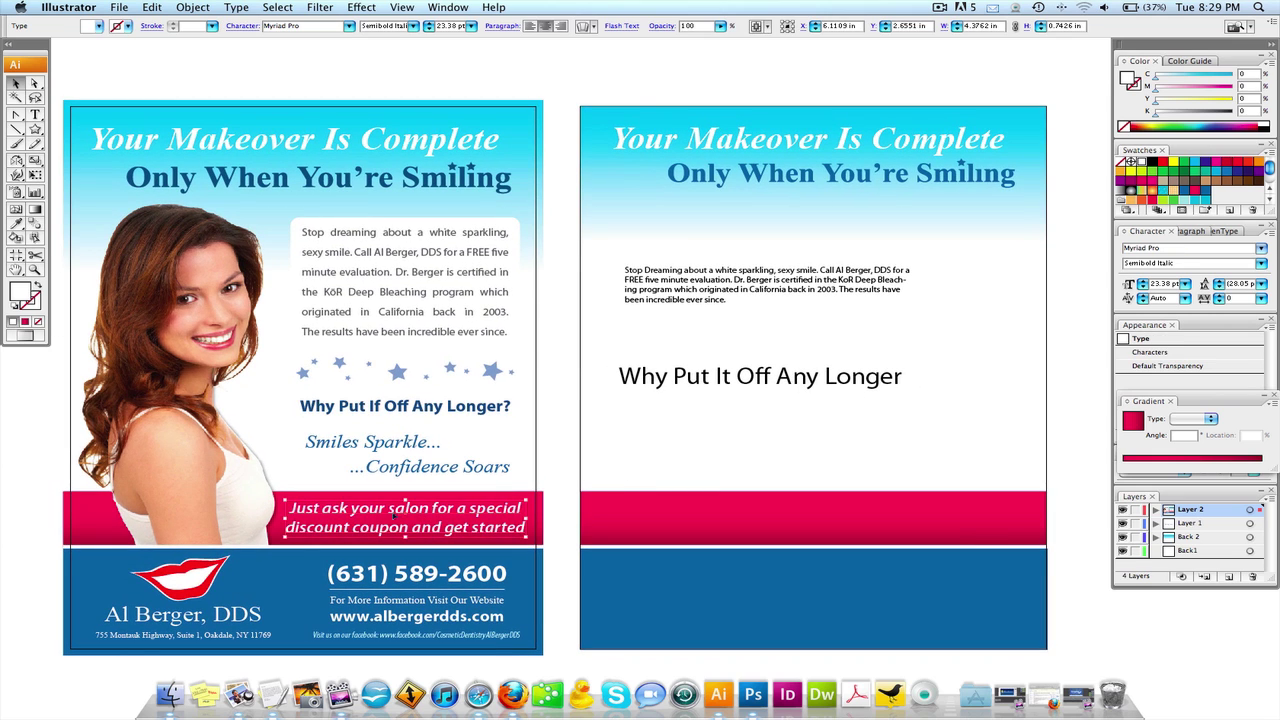
left_click_drag(352, 516, 860, 518)
scroll(766, 397, "up", 1)
scroll(766, 397, "right", 1)
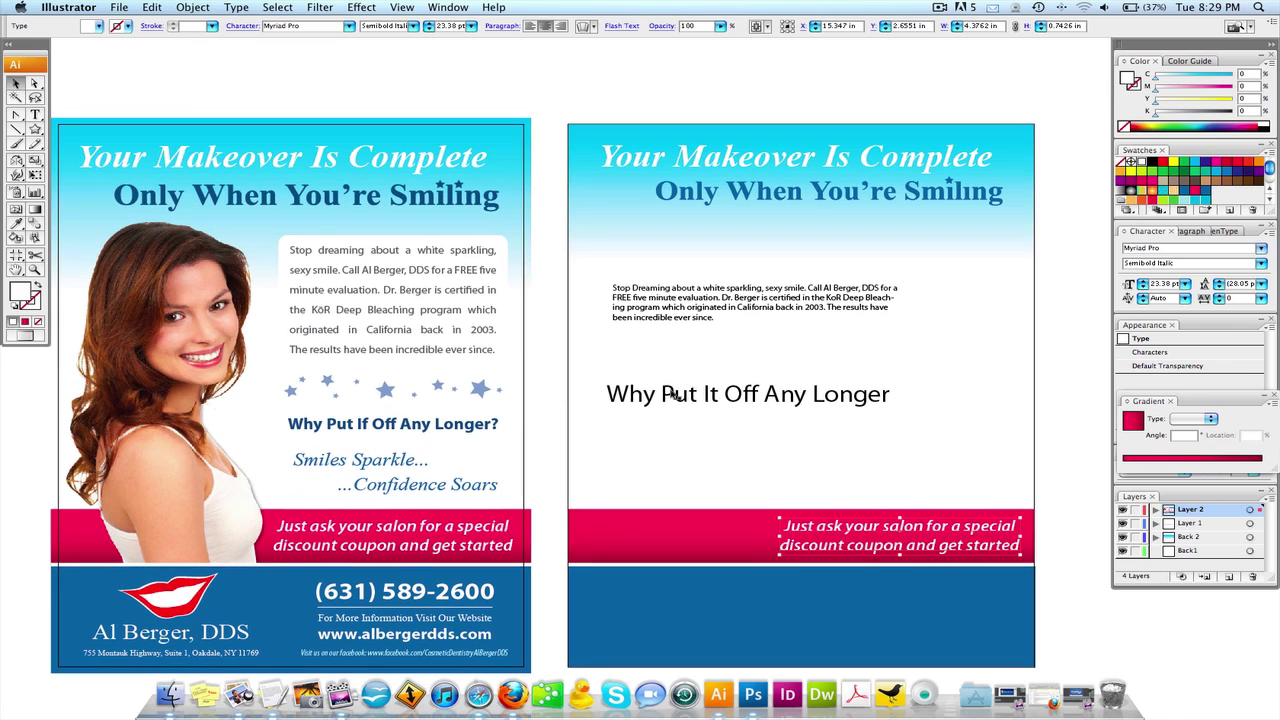
Delete the "Why Put It Off Any Longer" placeholder heading and the "Stop Dreaming" placeholder paragraph from the new flyer.
left_click(732, 398)
key("Delete")
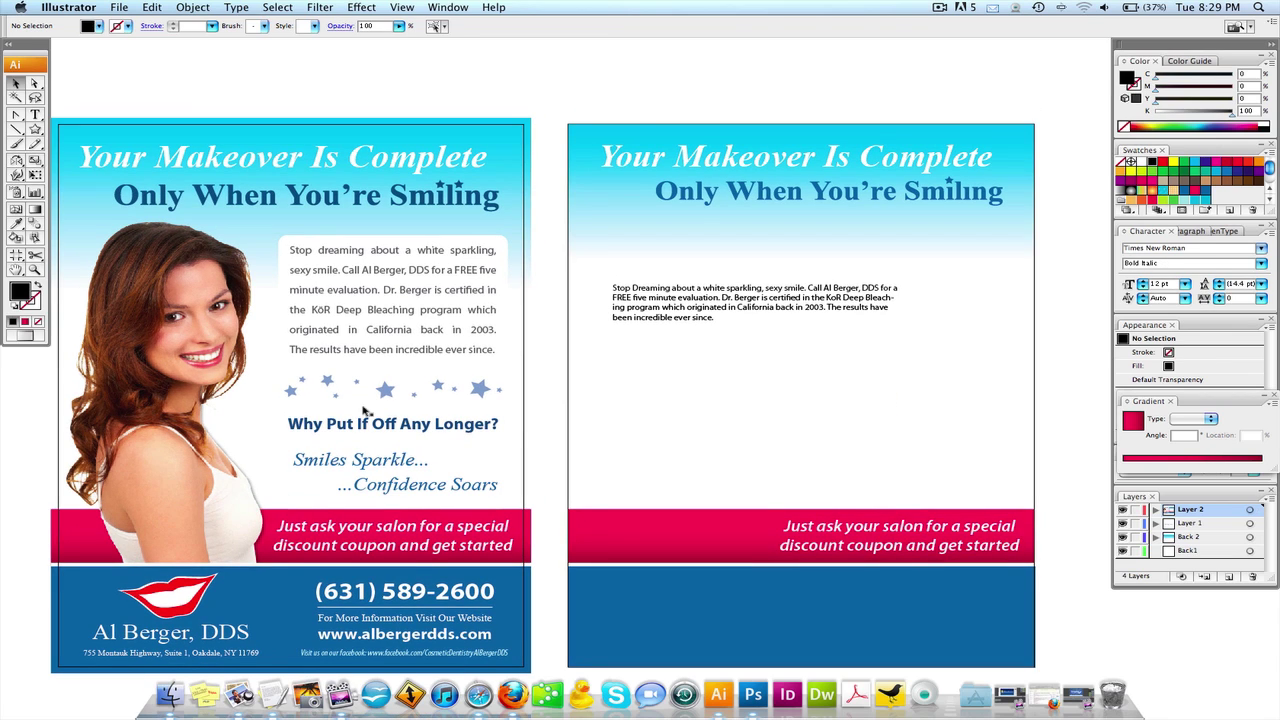
left_click(260, 246)
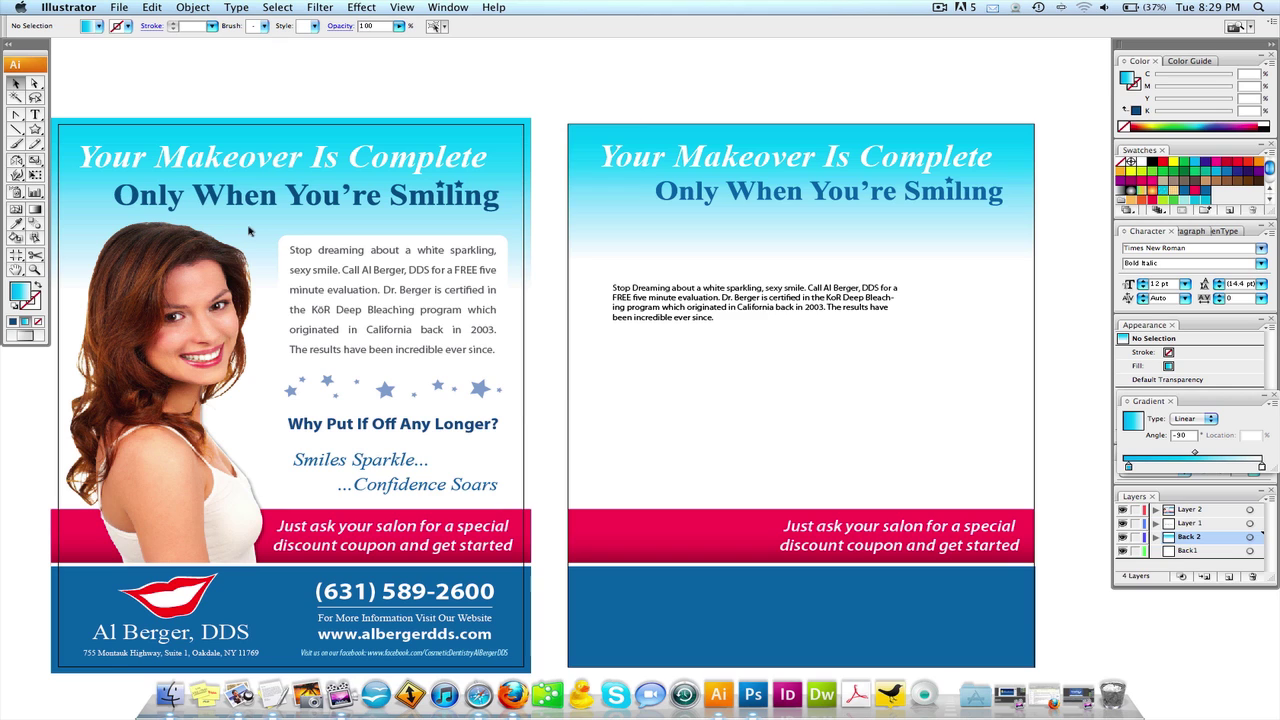
left_click_drag(705, 316, 703, 116)
key("Delete")
left_click_drag(270, 230, 496, 504)
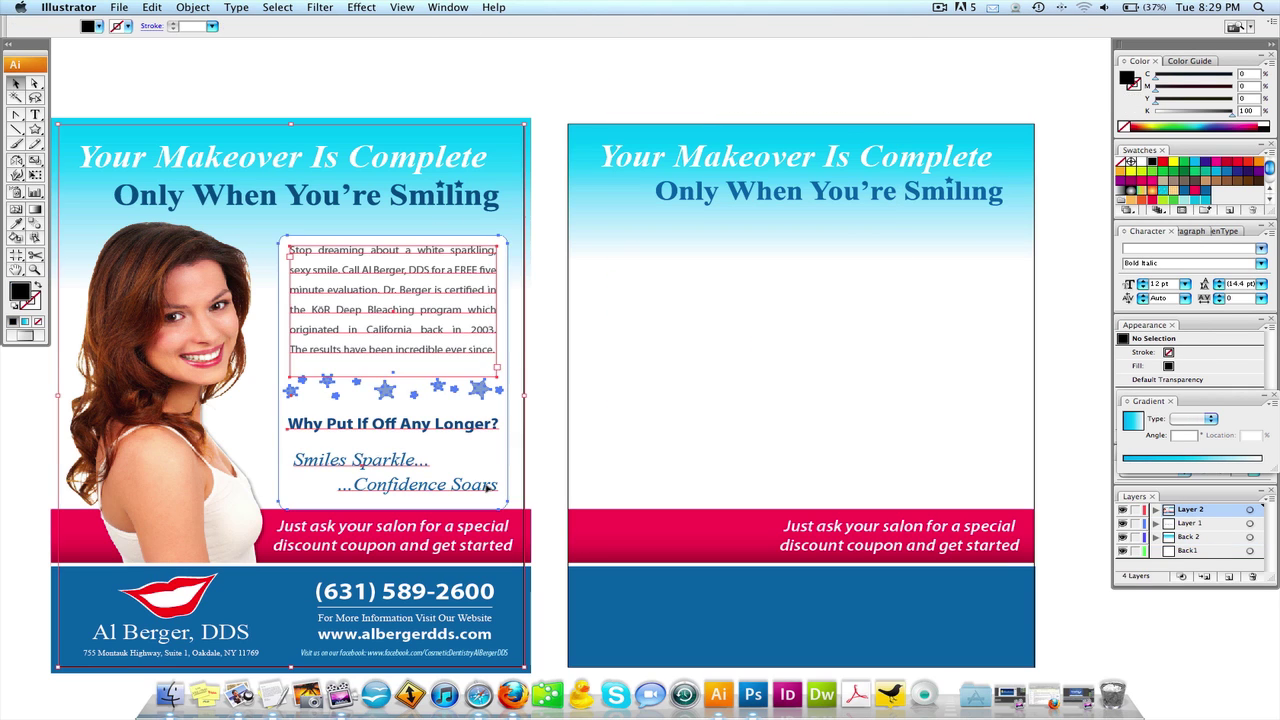
left_click(286, 108)
left_click_drag(508, 488, 408, 313)
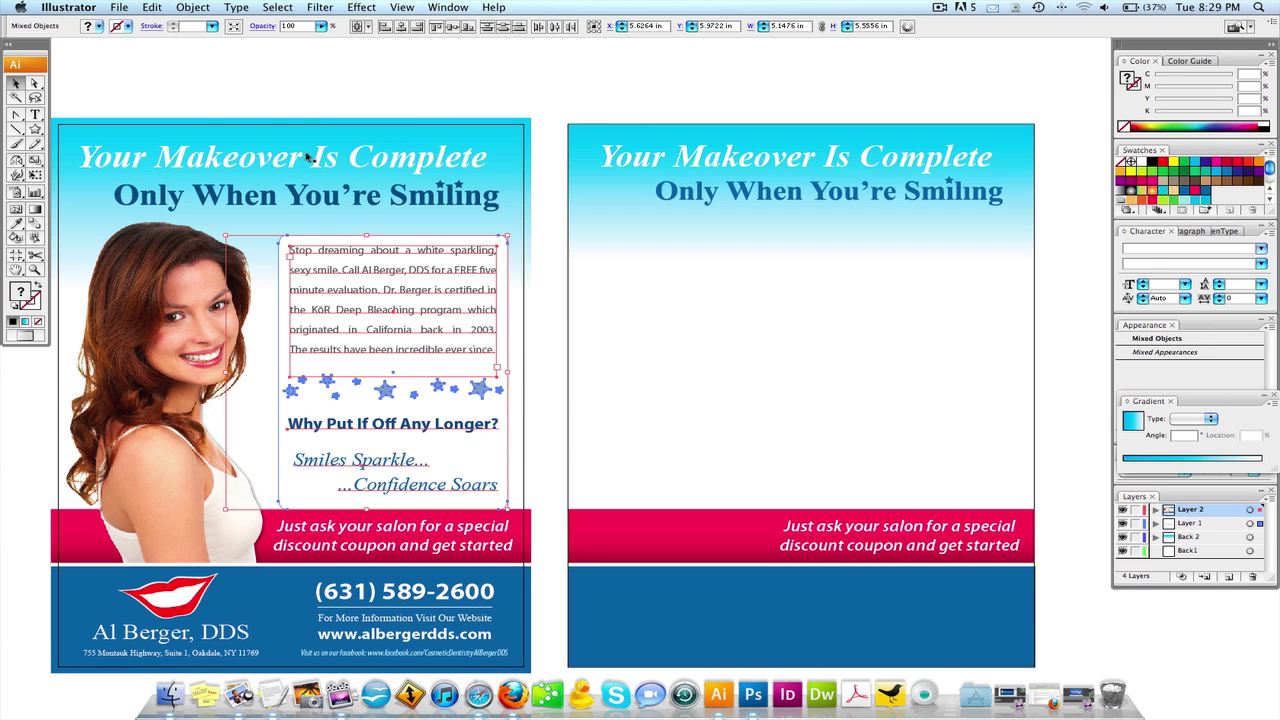
left_click(288, 84)
left_click_drag(267, 127, 332, 135)
left_click(331, 134)
left_click_drag(286, 94, 220, 221)
left_click_drag(257, 73, 257, 189)
left_click(279, 76)
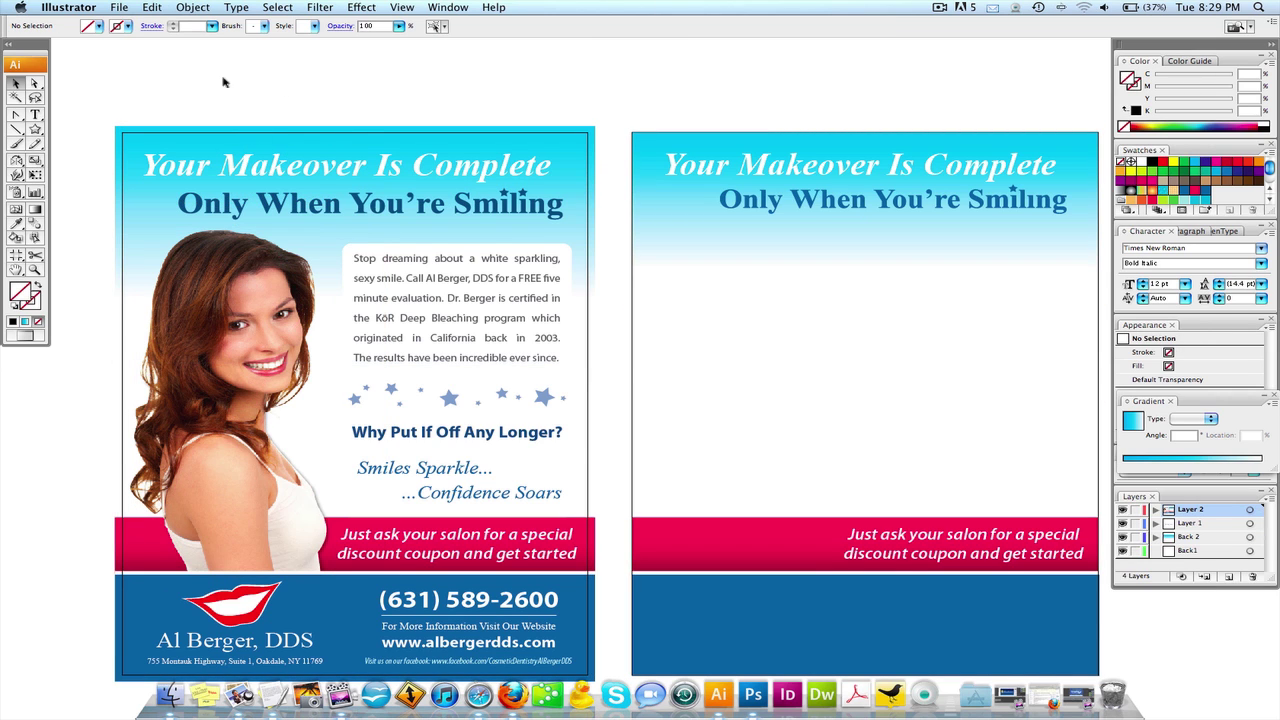
Select the finished flyer's gradient background, border, headlines and woman's photo together and lock the selection.
left_click_drag(211, 57, 242, 379)
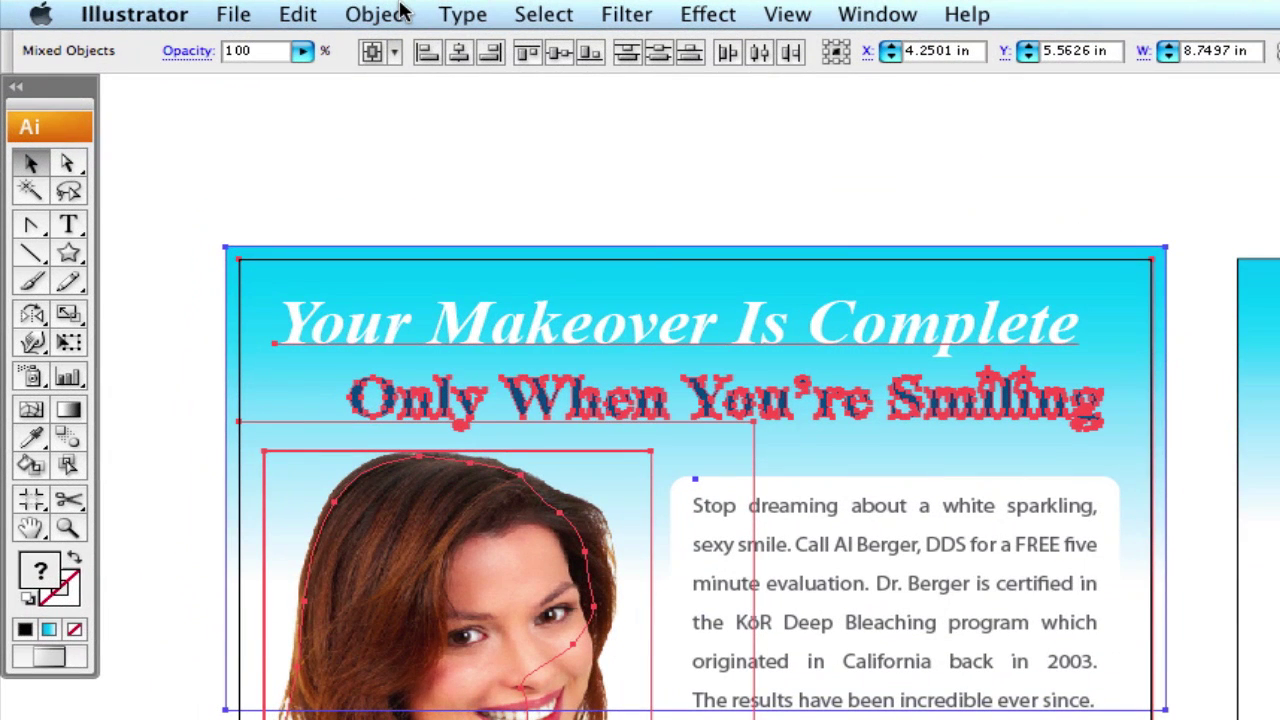
left_click(199, 6)
mouse_move(408, 164)
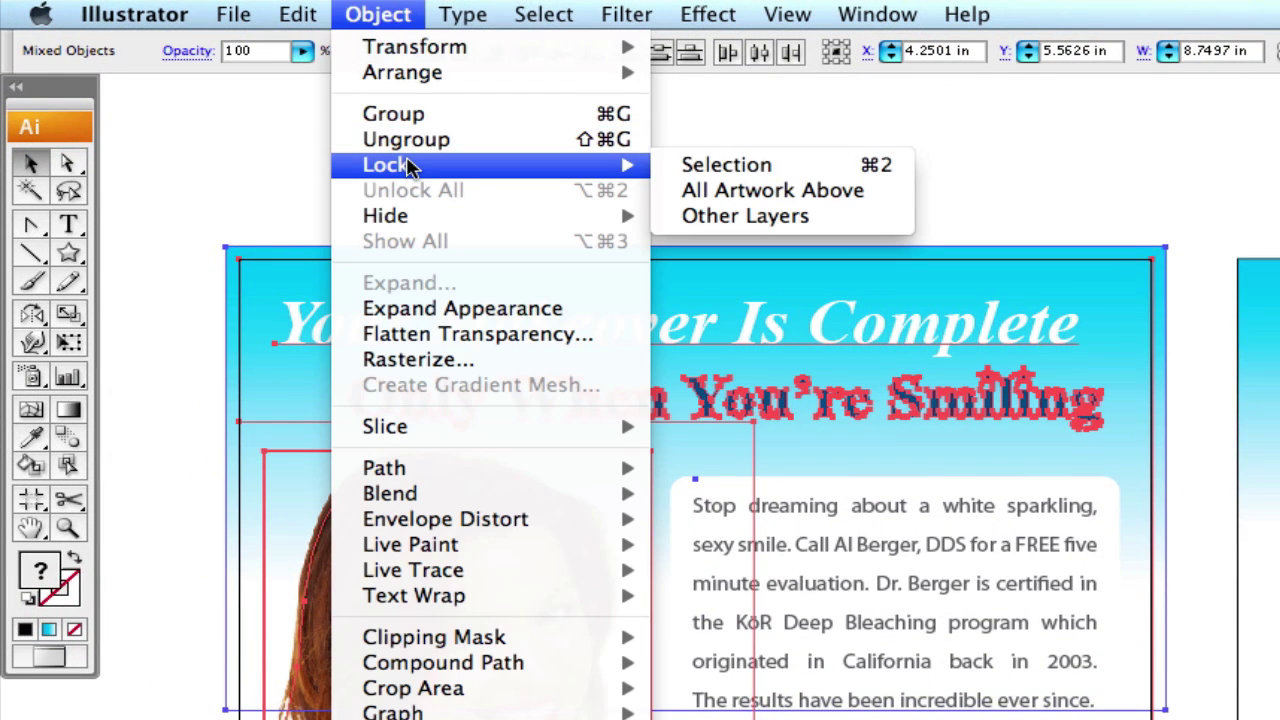
left_click(697, 168)
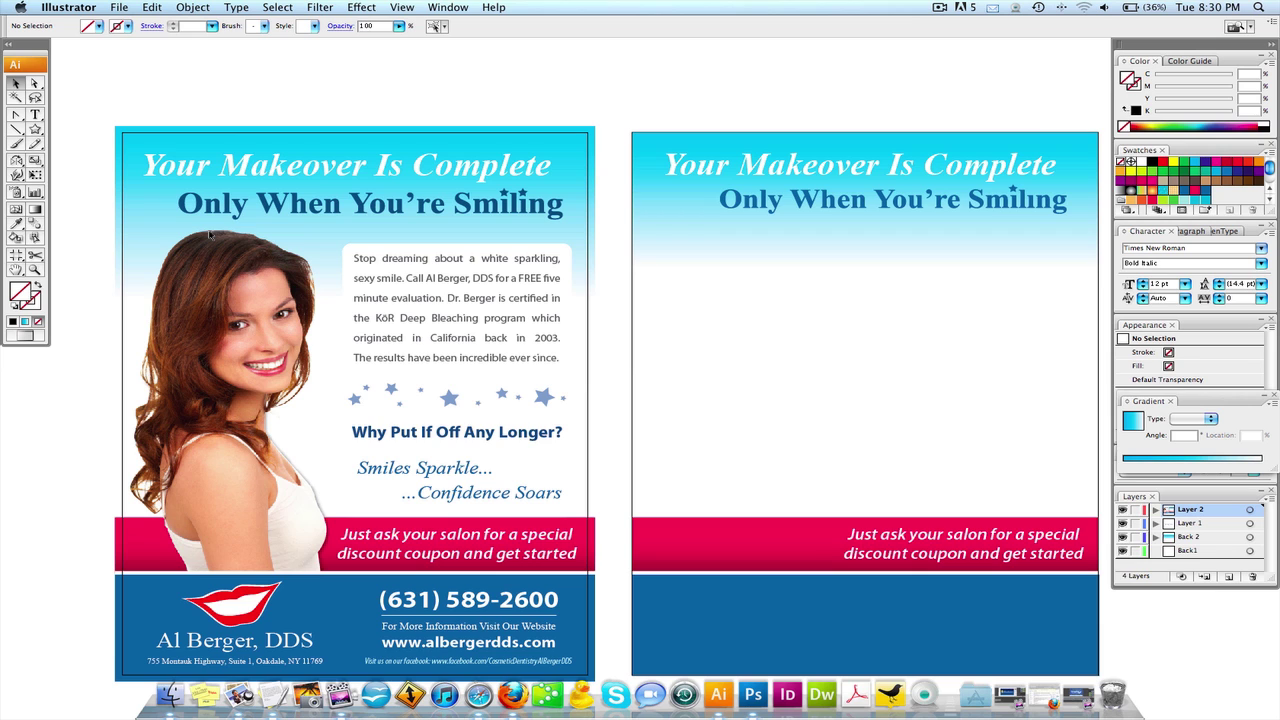
Duplicate the finished flyer's white box with its paragraph, stars and slogans onto the new flyer and nudge the copy slightly up.
scroll(445, 262, "right", 2)
scroll(445, 262, "down", 1)
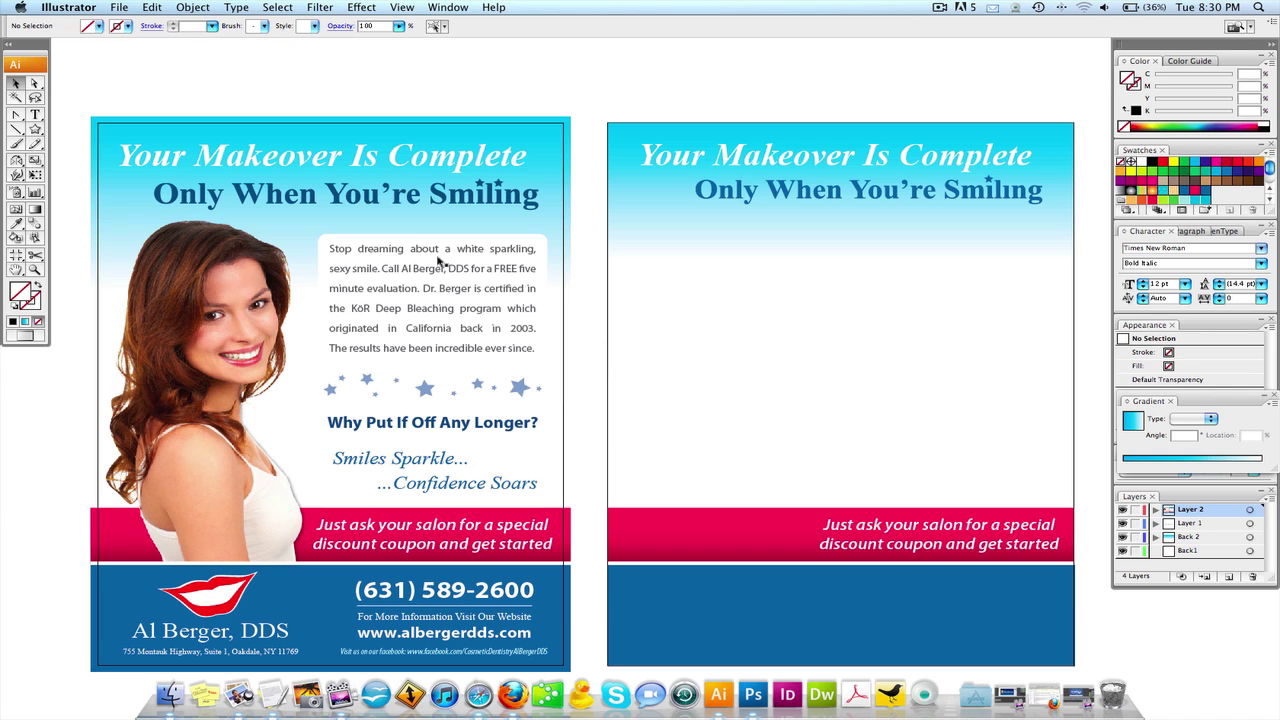
left_click_drag(320, 237, 562, 508)
left_click_drag(498, 274, 988, 285)
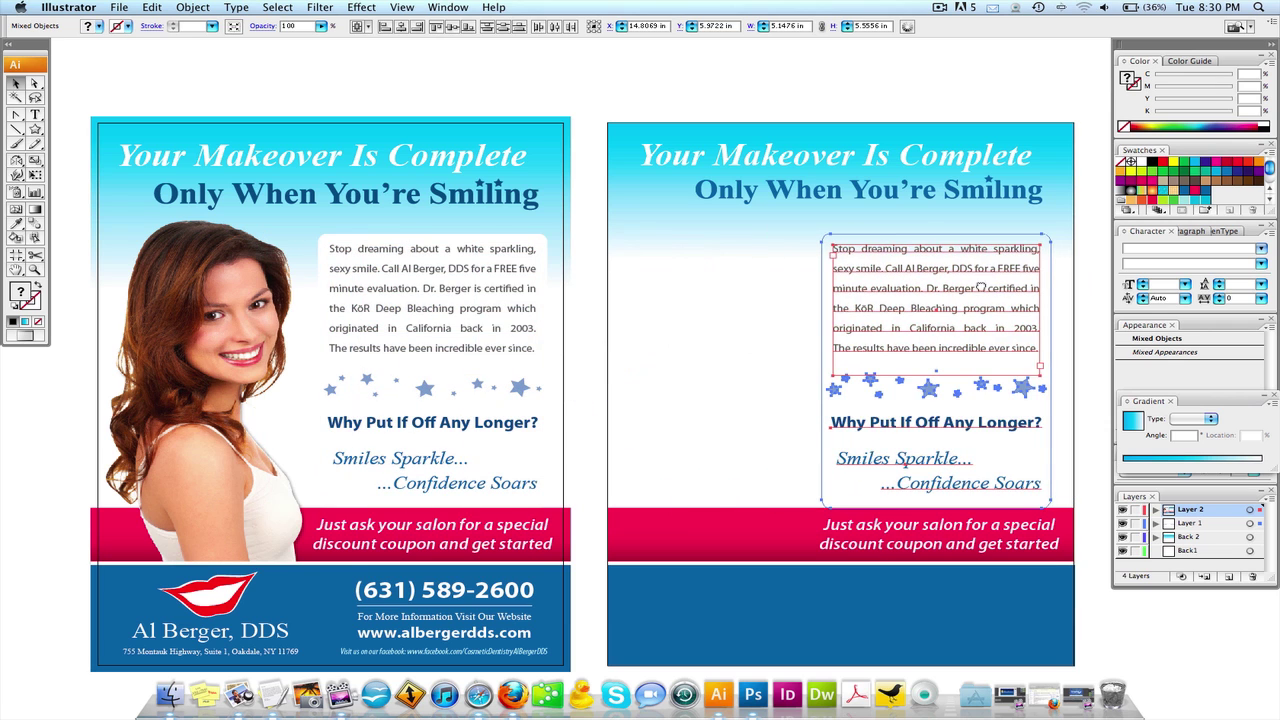
scroll(988, 285, "right", 5)
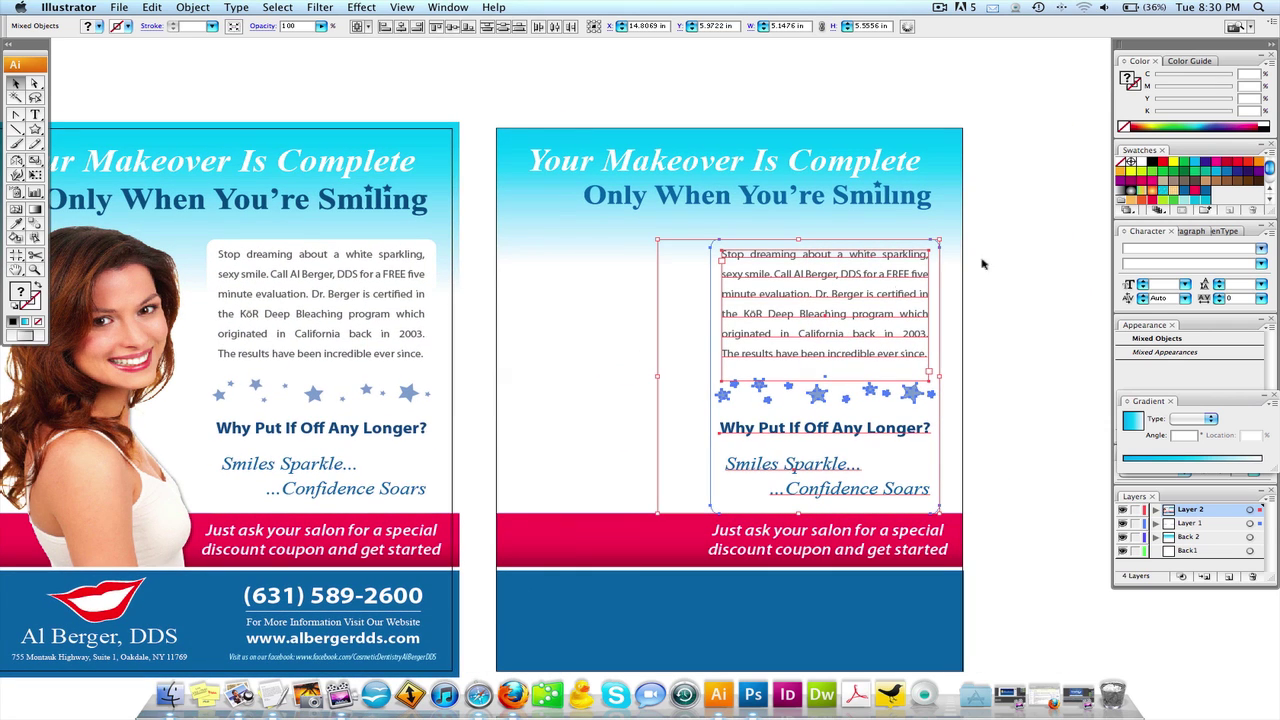
left_click_drag(810, 254, 812, 242)
Duplicate the finished flyer's empty white rounded box onto the new flyer, around the paragraph and slogans.
left_click(697, 212)
left_click(390, 198)
left_click(366, 113)
left_click(377, 241)
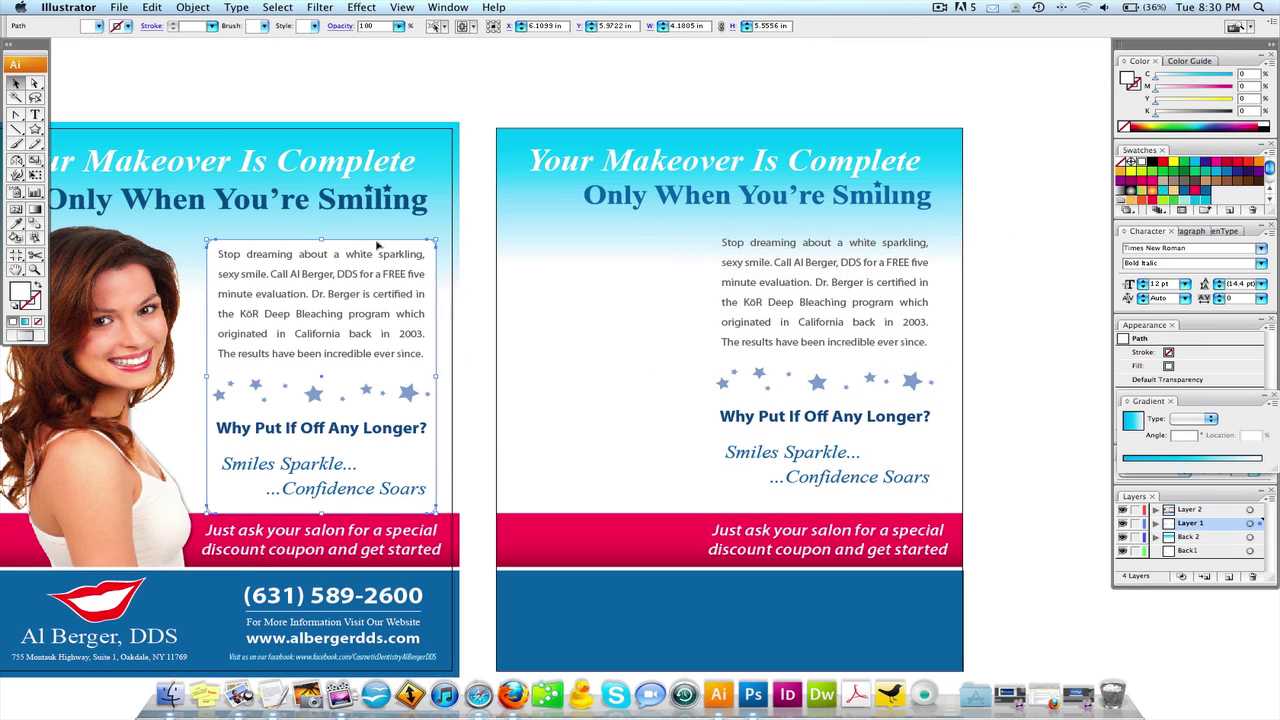
left_click_drag(390, 245, 882, 240)
left_click(948, 207)
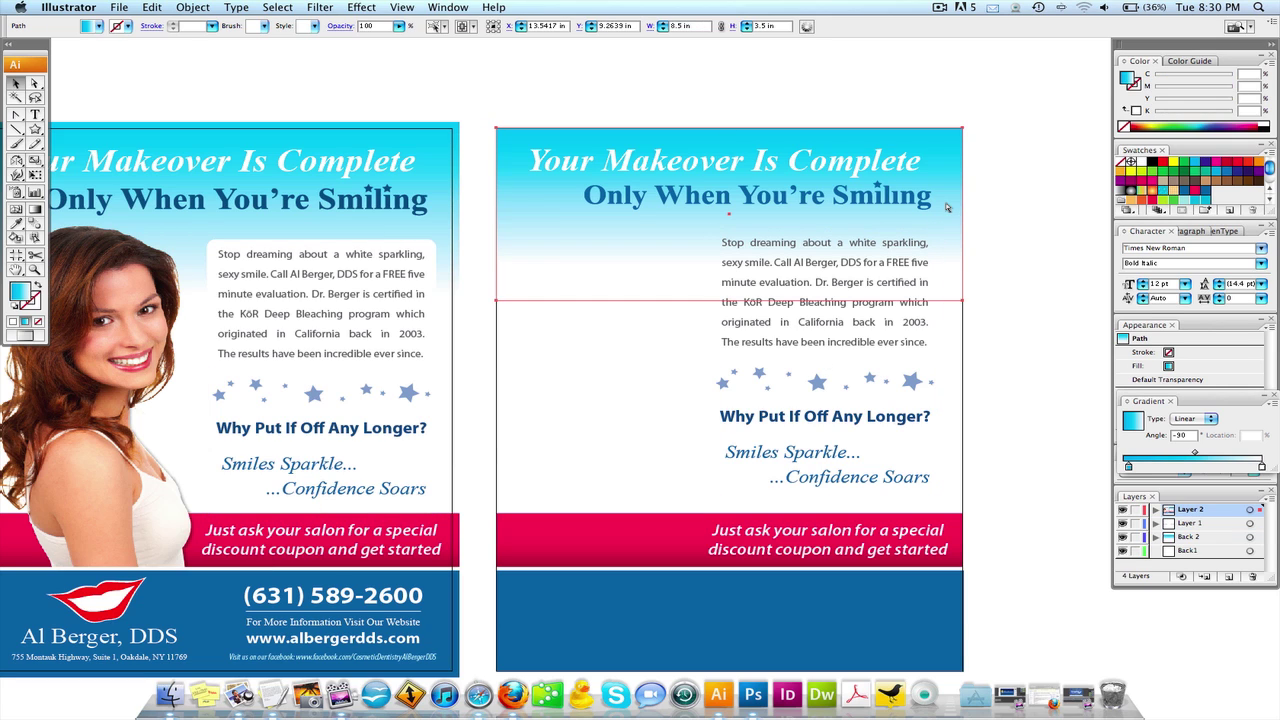
key("super+x")
key("super+v")
key("super+z")
key("super+z")
Lock the new flyer's gradient background and move the copied white rounded box from Layer 1 onto Layer 2.
key("super+2")
left_click_drag(690, 276, 726, 328)
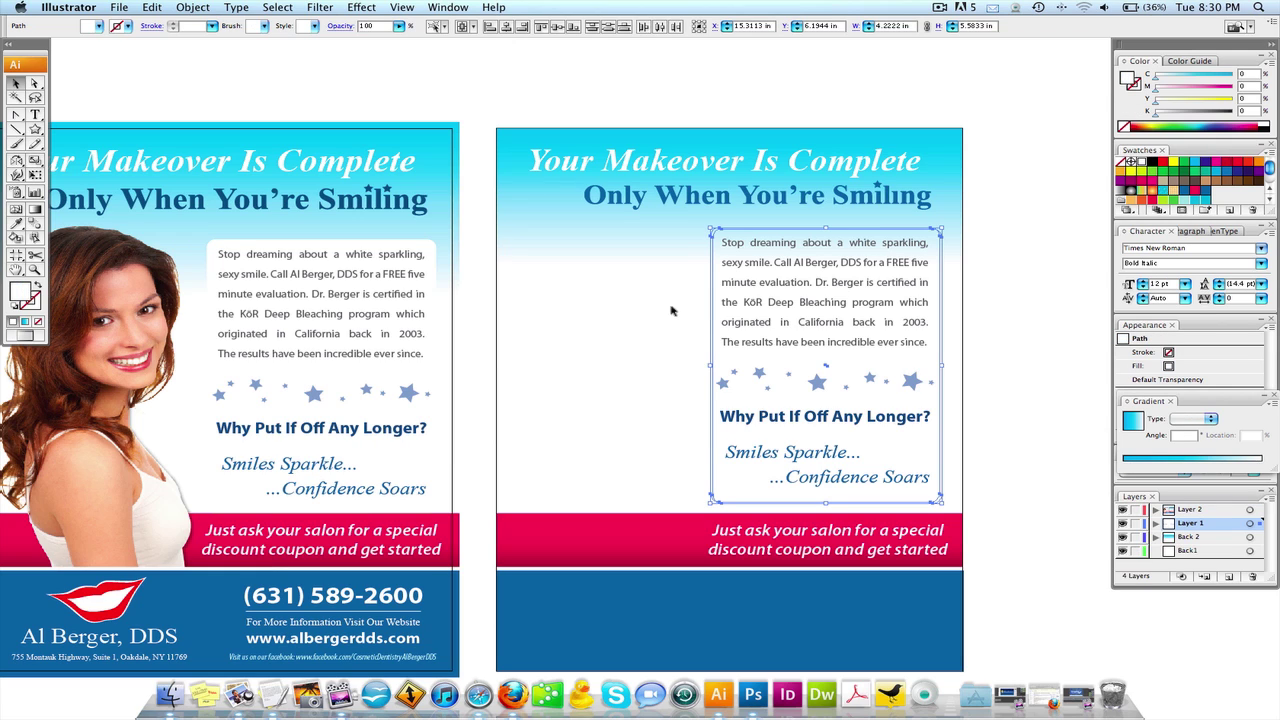
key("super+3")
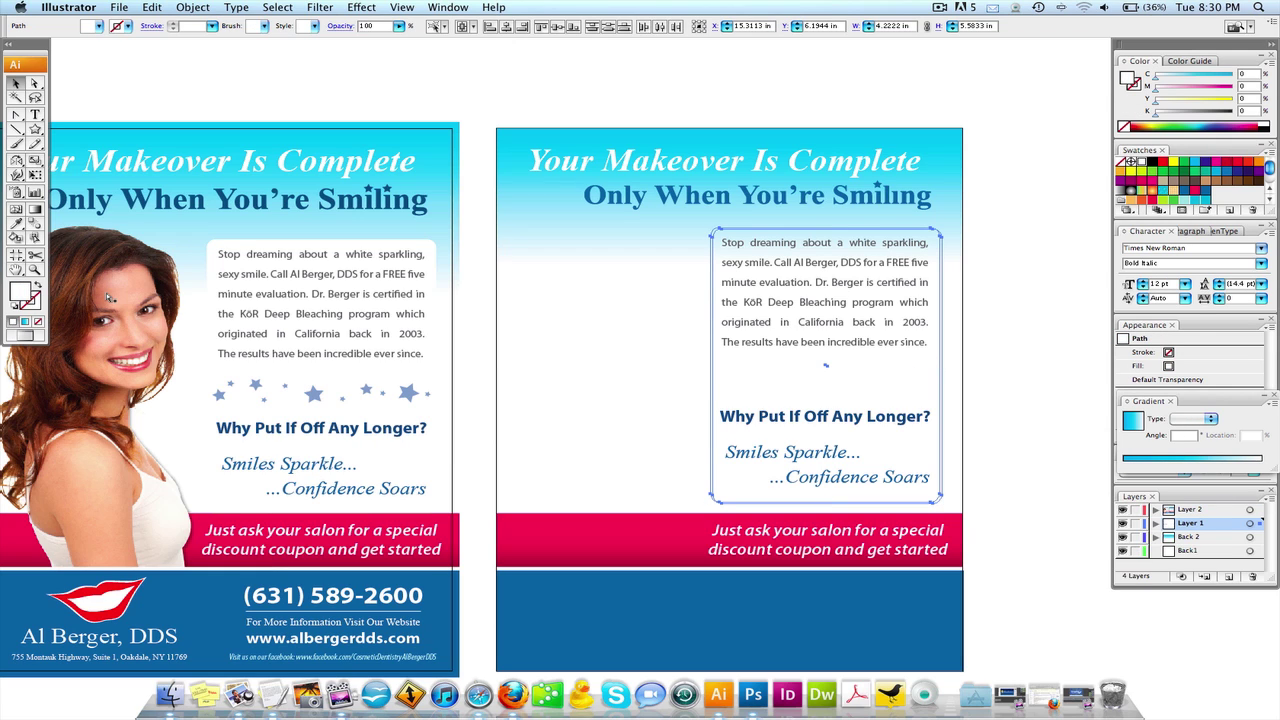
key("super+z")
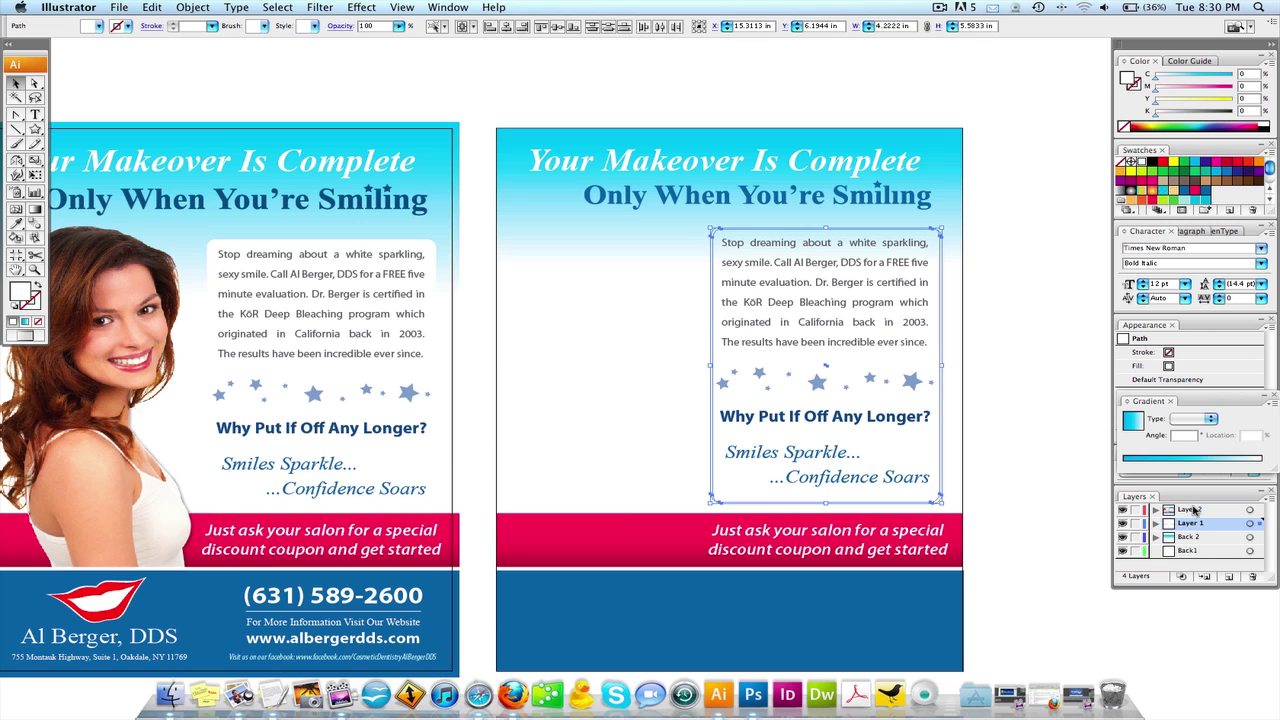
left_click_drag(1257, 524, 1259, 511)
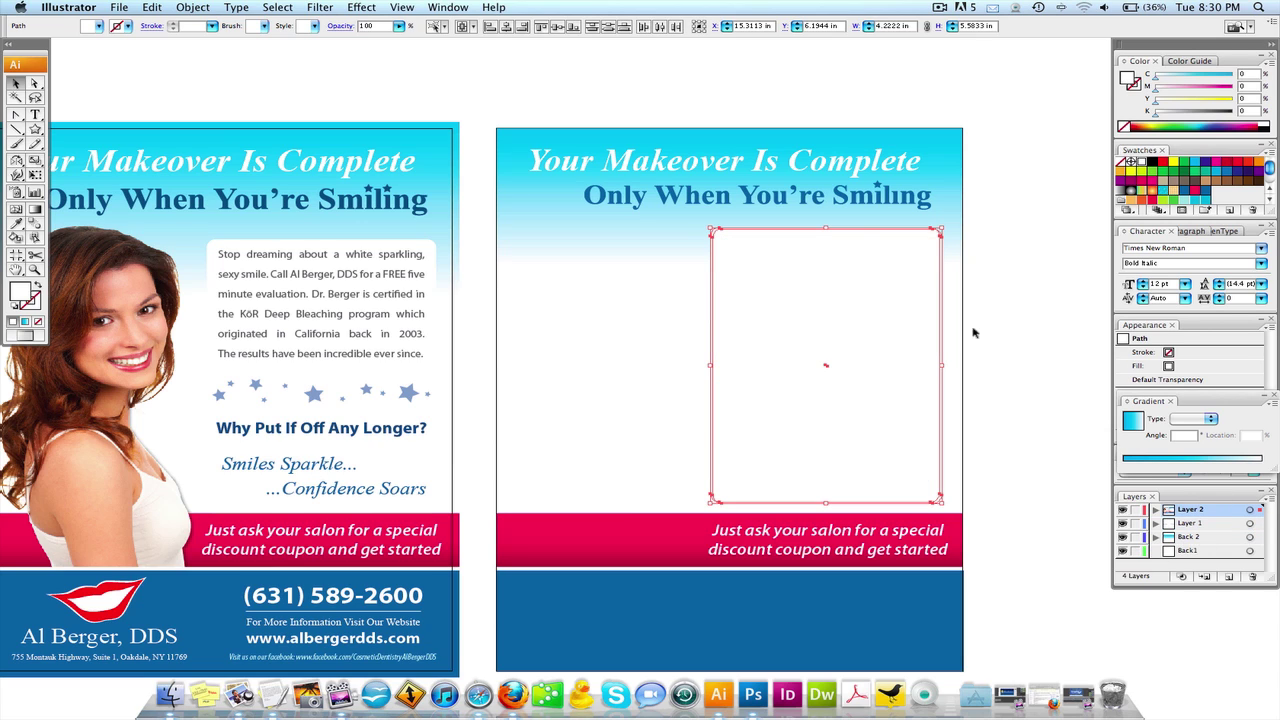
left_click(1053, 380)
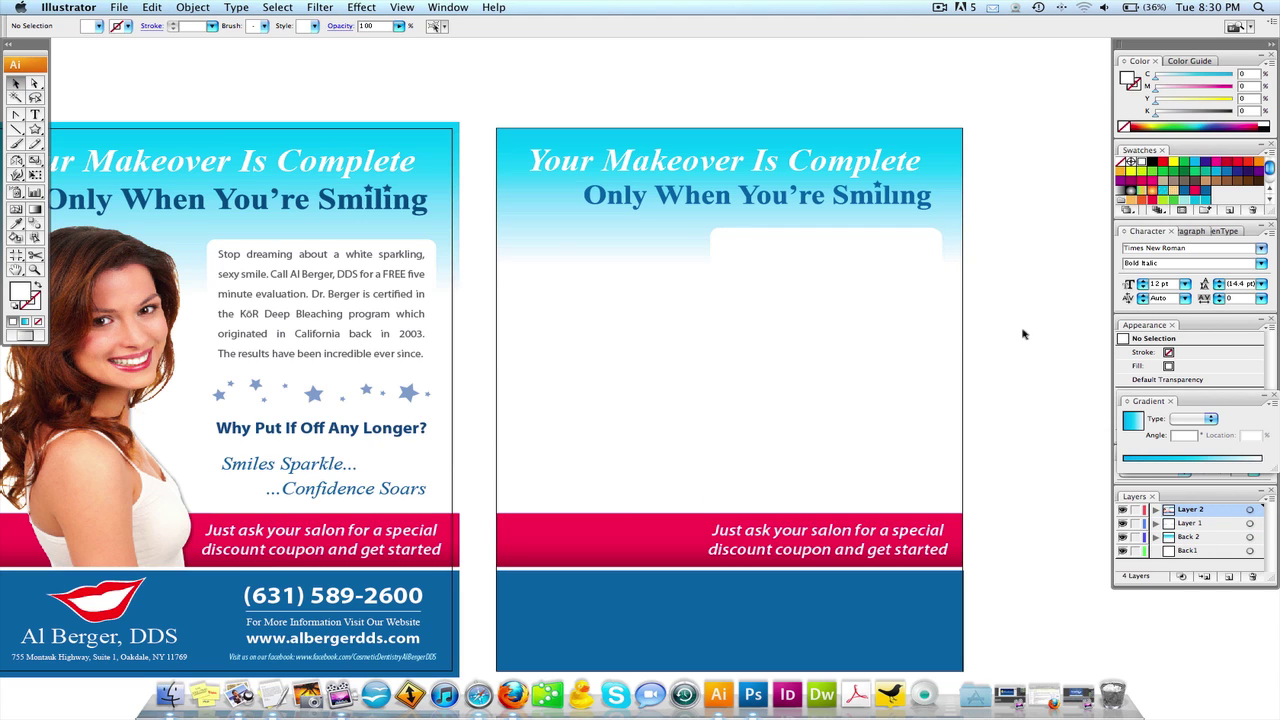
Select the paragraph, stars and slogans on the new flyer without the page border and move them onto Layer 2.
left_click_drag(707, 237, 911, 495)
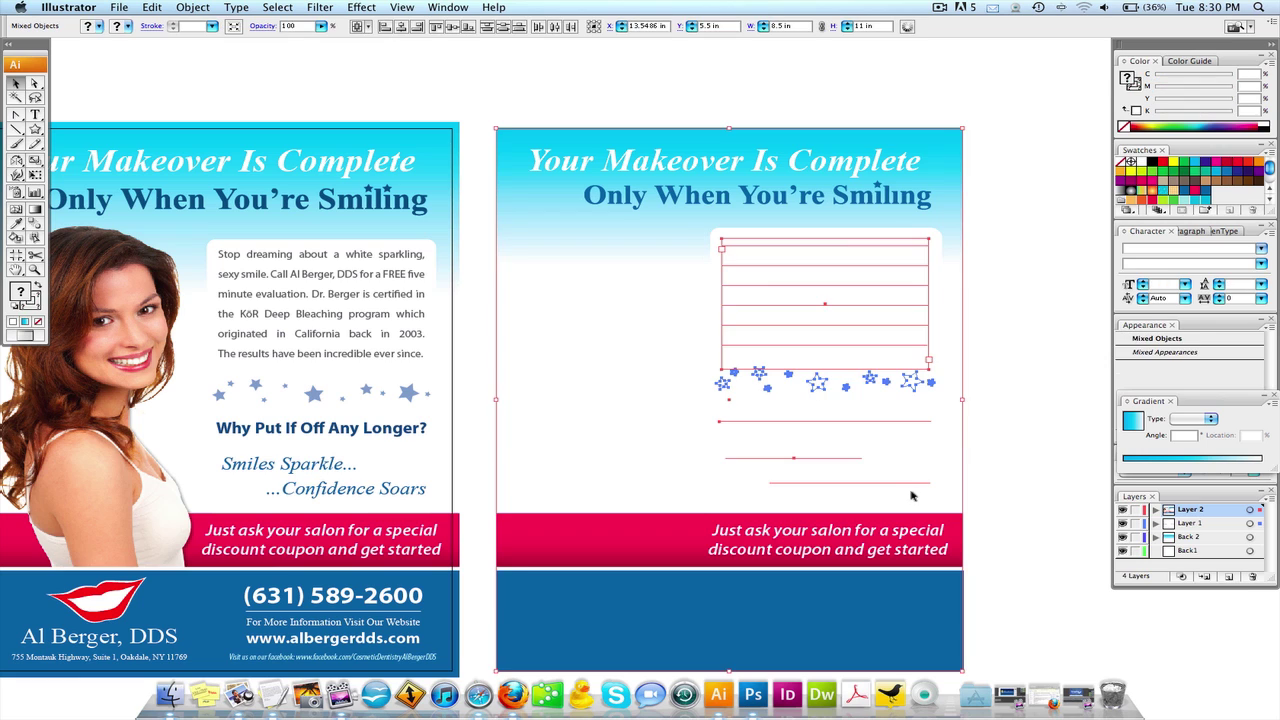
left_click(876, 457, "shift")
key("Delete")
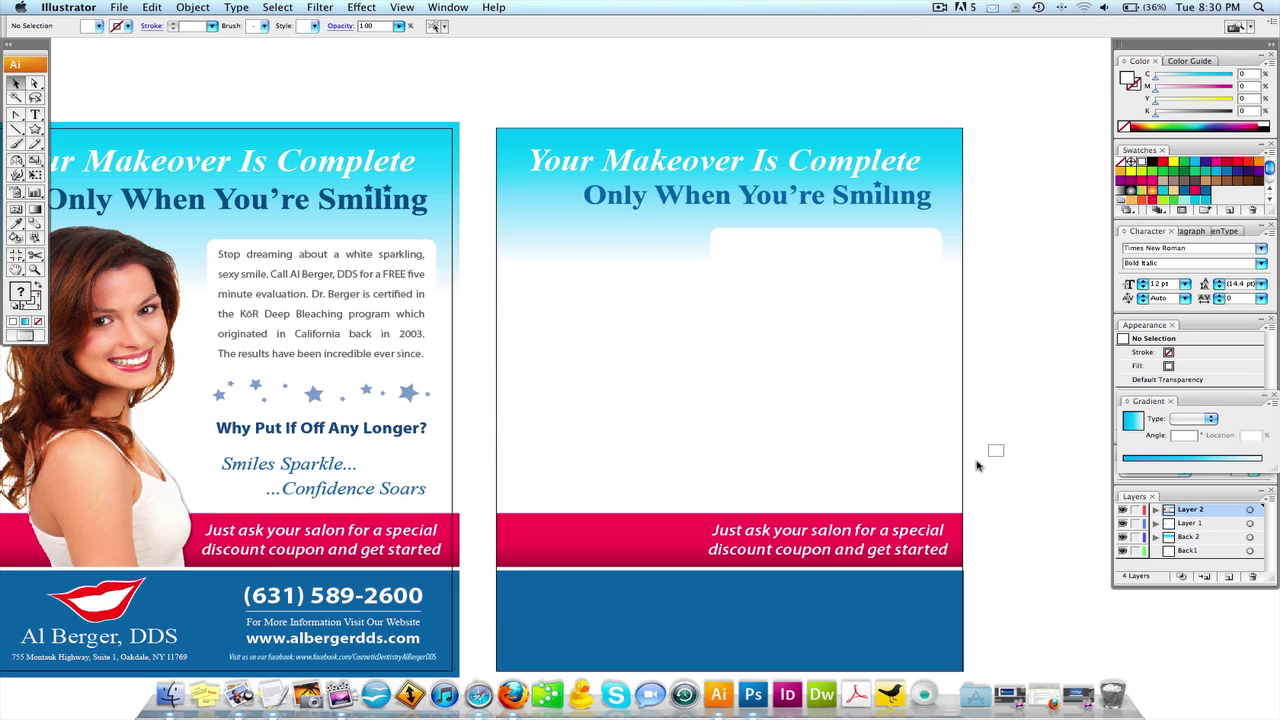
left_click_drag(675, 231, 940, 505)
left_click_drag(1259, 522, 1260, 509)
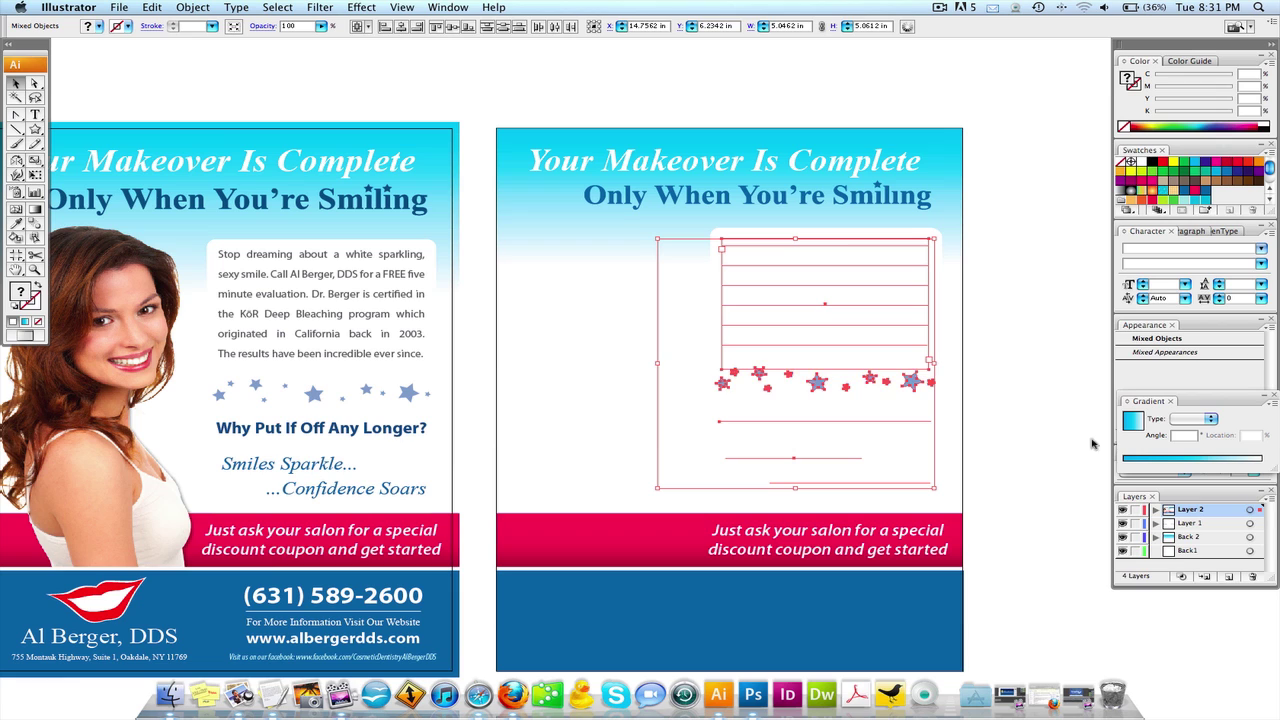
left_click(1018, 398)
Select the new flyer's white rounded box and nudge it slightly right and down.
left_click(857, 314)
left_click(896, 232)
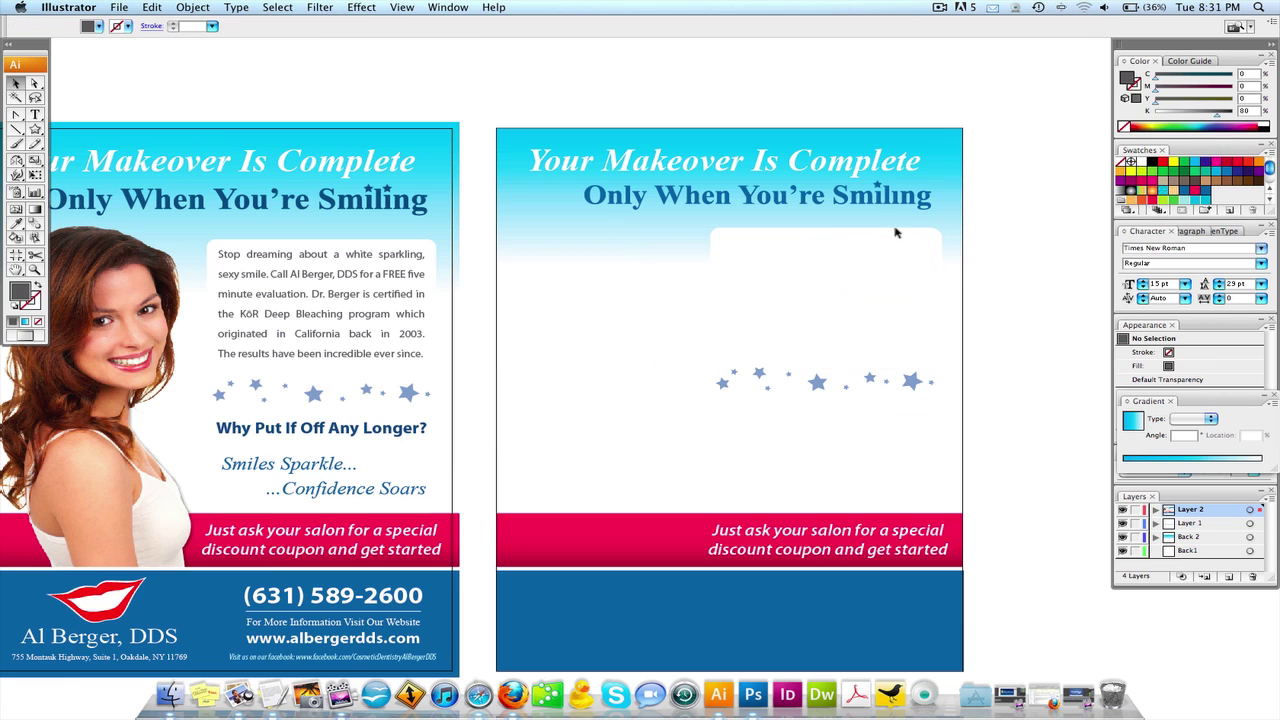
left_click(908, 243)
left_click(932, 206)
left_click(908, 252)
key("Right")
key("Right")
key("Right")
key("Down")
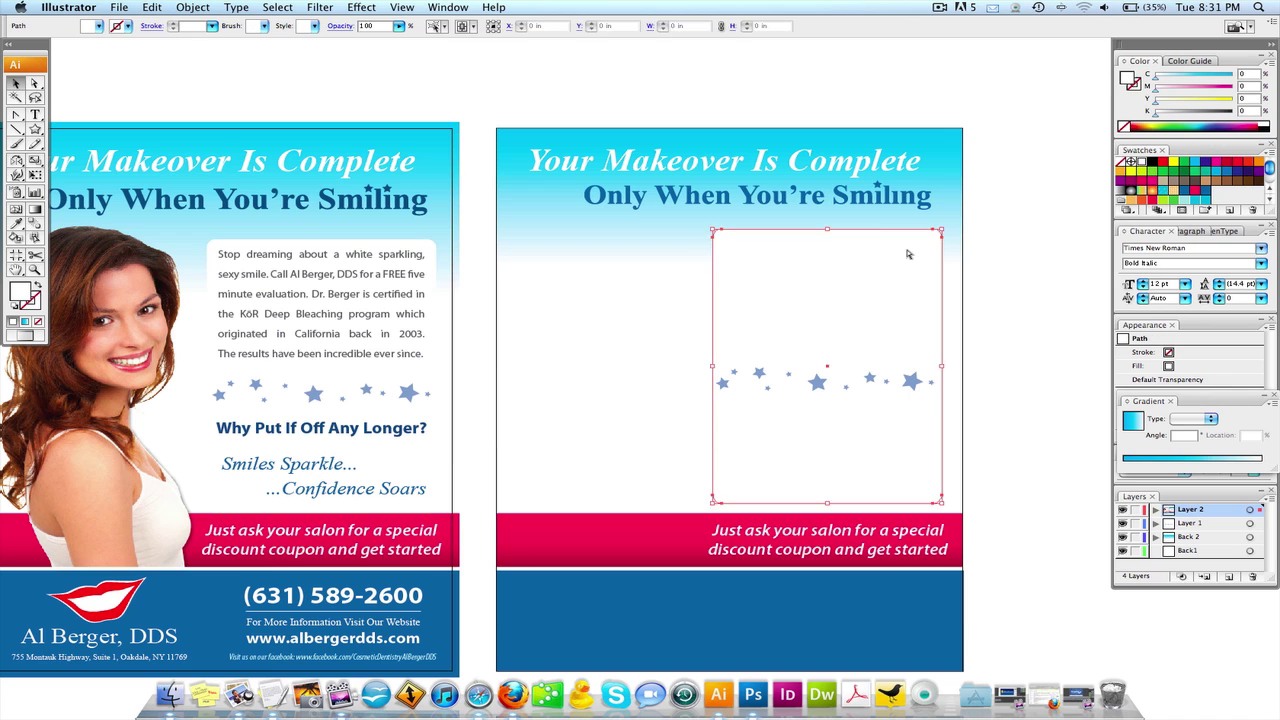
Send the white rounded box behind the text, and send the gradient background to the very back.
key("Delete")
left_click(957, 232)
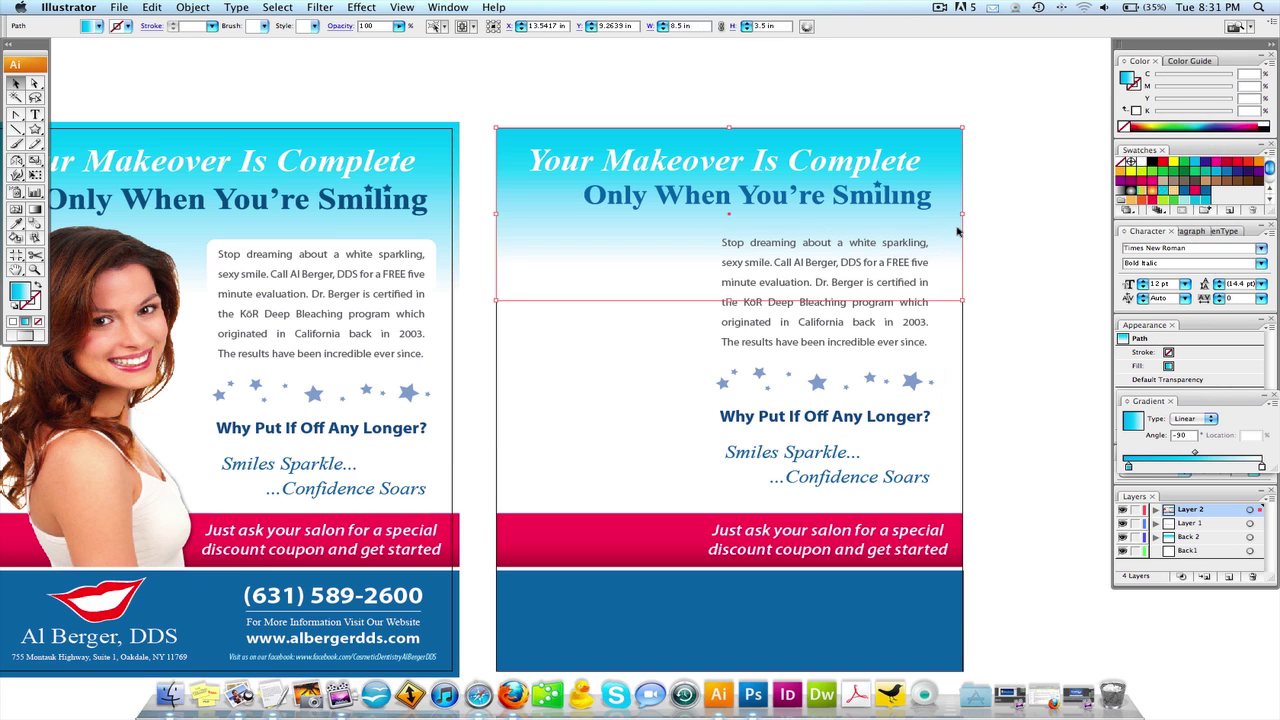
key("shift+super+bracketleft")
left_click(1007, 233)
mouse_move(917, 325)
left_mouse_down()
mouse_move(903, 346)
mouse_move(899, 291)
left_mouse_up()
left_click_drag(826, 308, 845, 337)
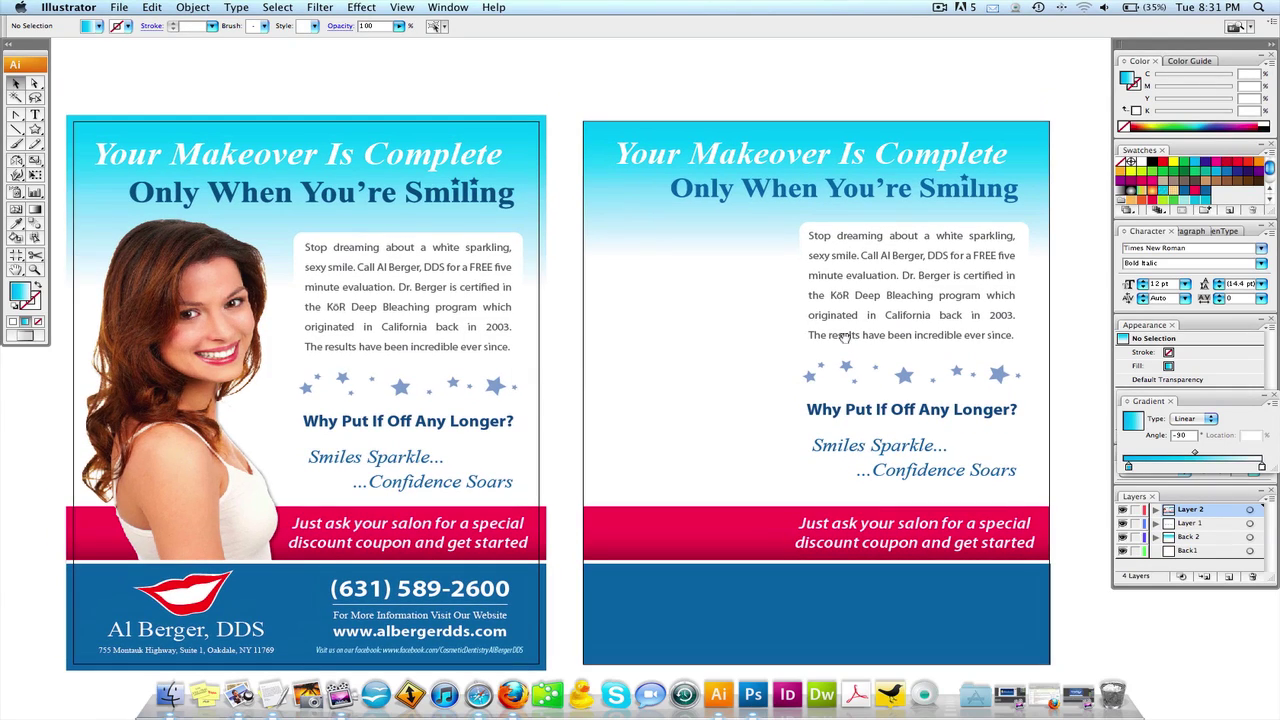
left_click_drag(635, 295, 638, 293)
left_click(612, 195)
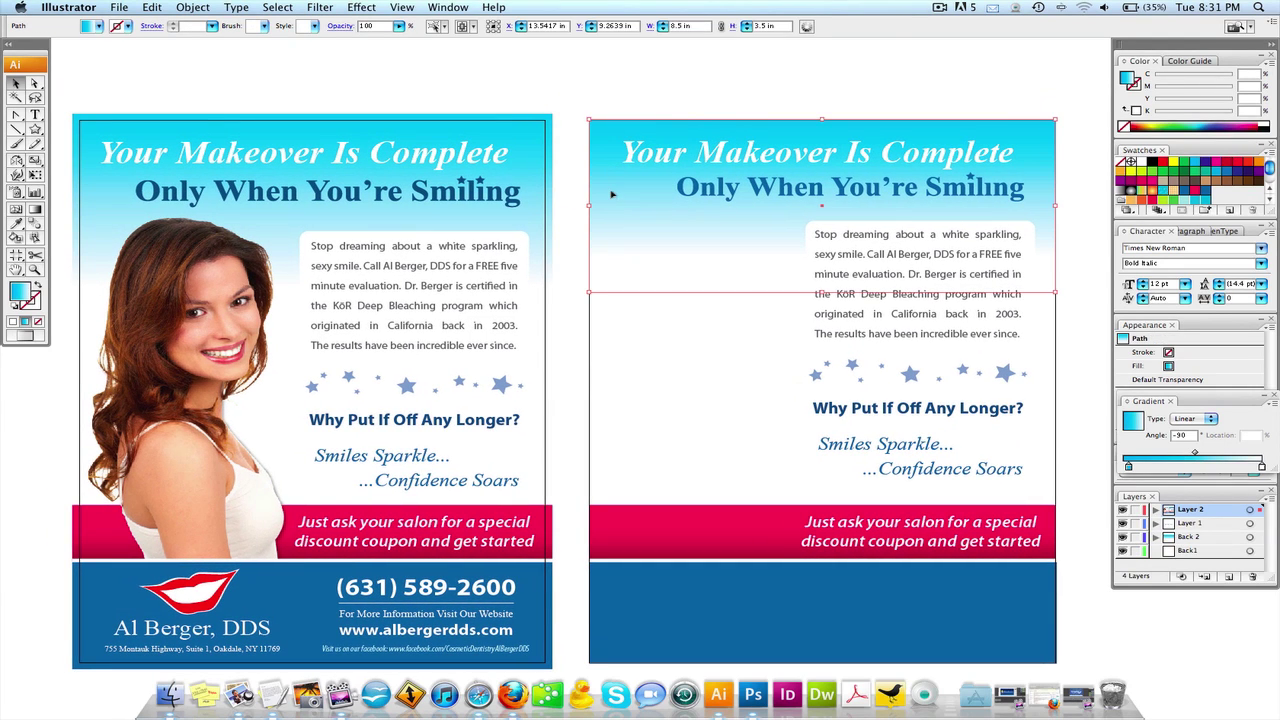
left_click(612, 101)
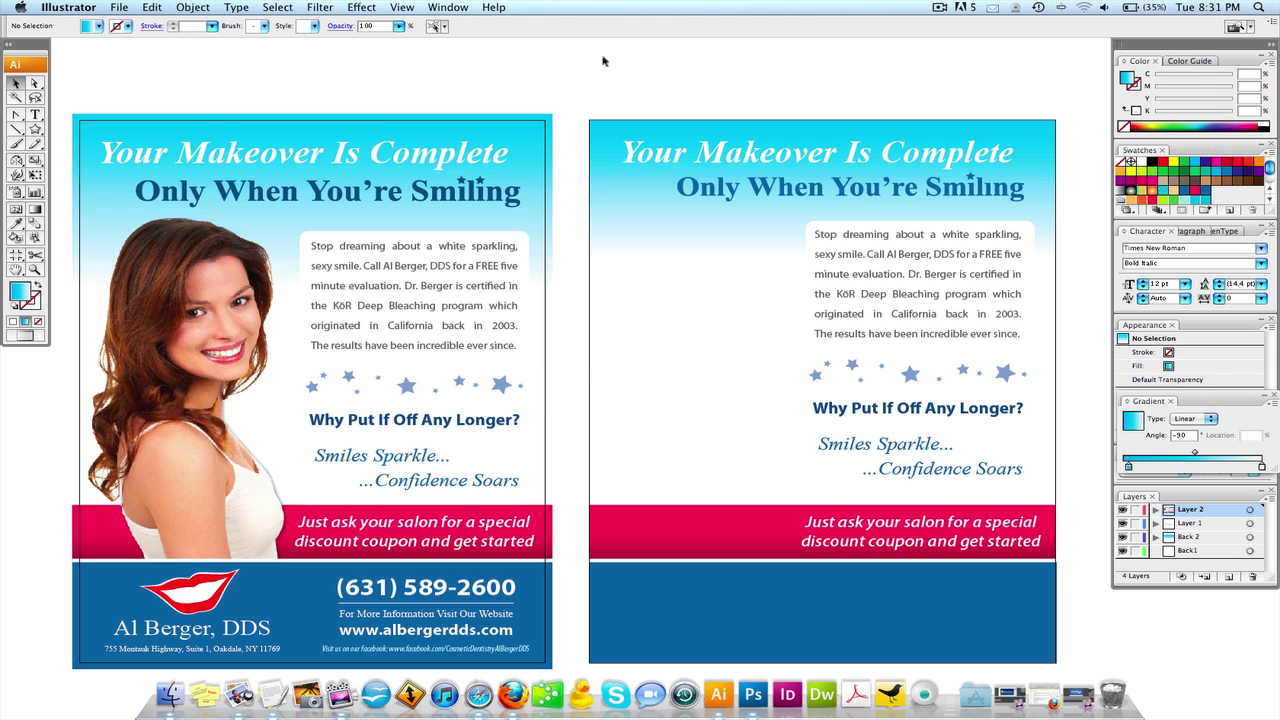
left_click(630, 138)
left_click(651, 95)
mouse_move(663, 122)
left_mouse_down()
mouse_move(614, 126)
mouse_move(675, 107)
left_mouse_up()
scroll(674, 107, "down", 1)
scroll(674, 107, "left", 1)
left_click(162, 331)
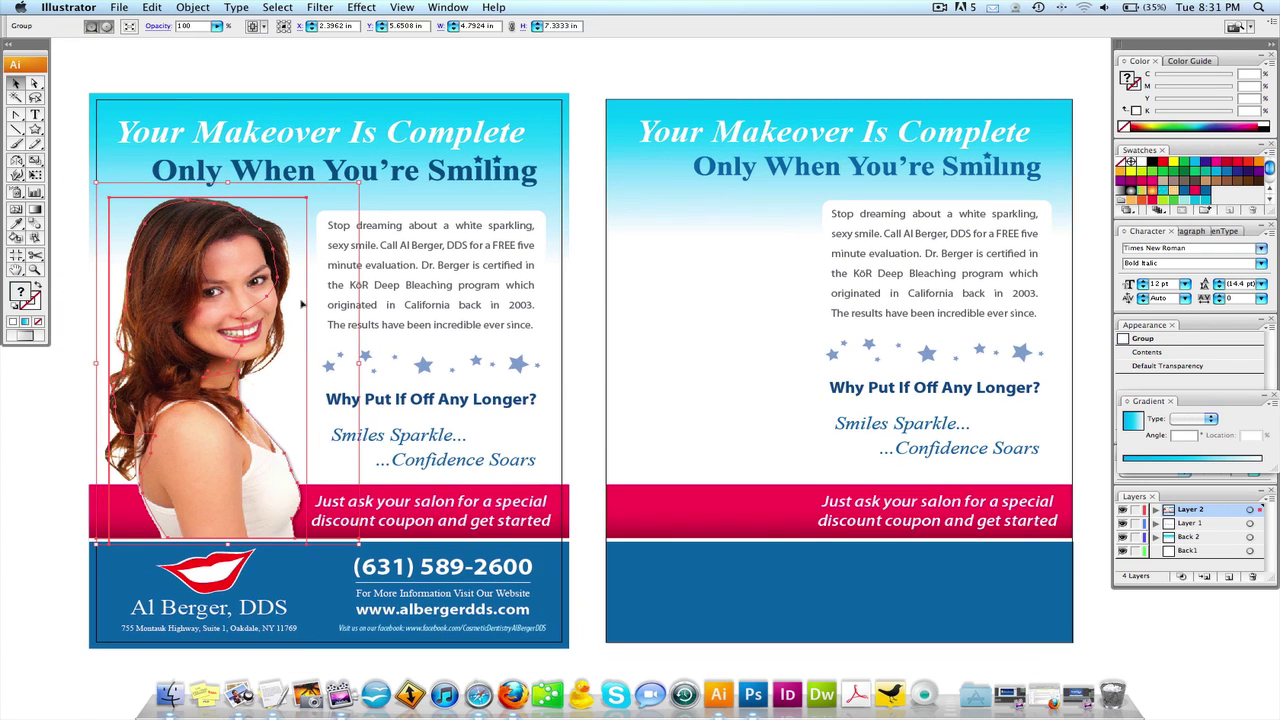
left_click(738, 97)
scroll(770, 200, "up", 1)
scroll(770, 200, "right", 1)
Select the new flyer's "Stop dreaming" paragraph and examine its character settings.
left_click(861, 218)
left_click_drag(802, 222, 682, 223)
key("super+z")
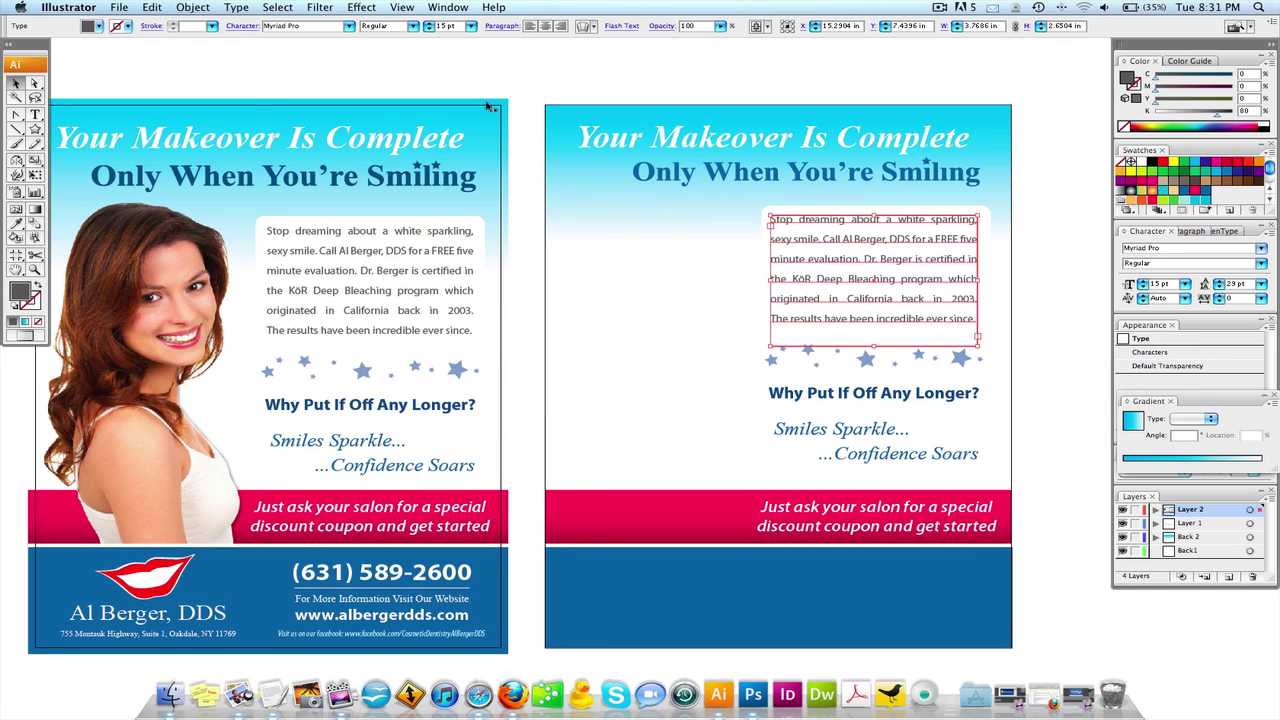
left_click(242, 25)
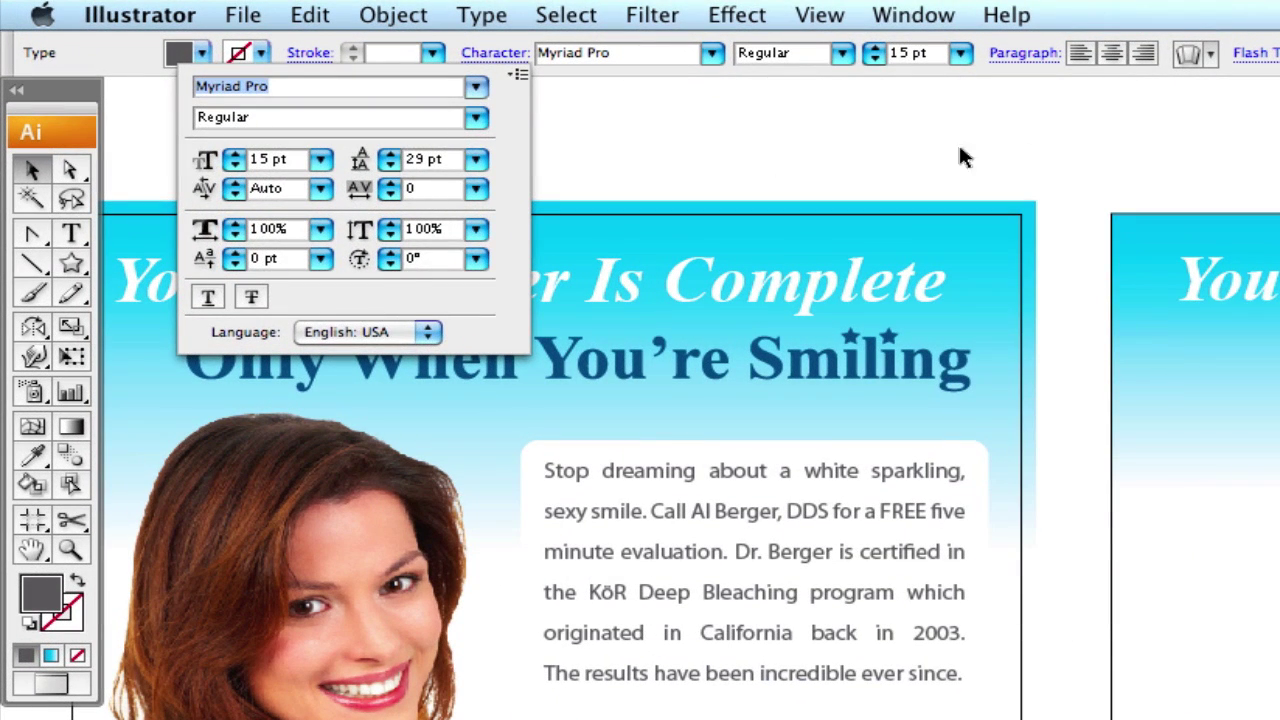
left_click(517, 65)
left_click(1058, 144)
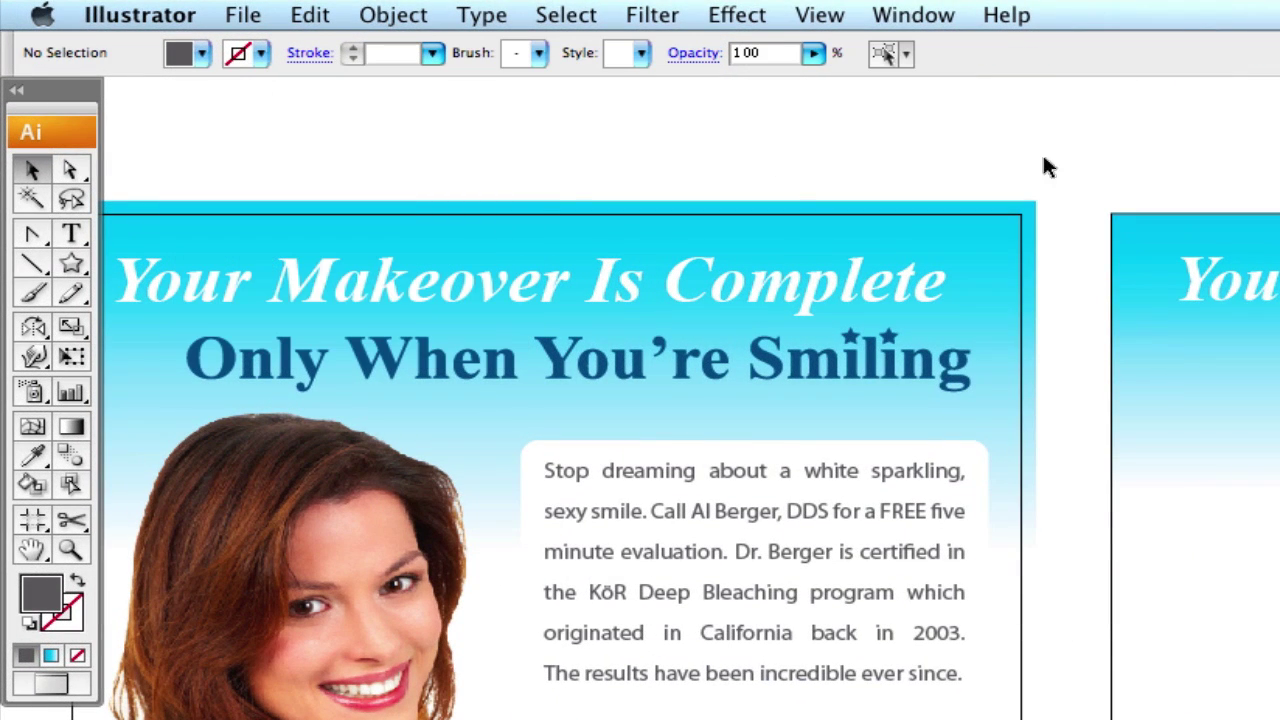
Try a tighter leading on the finished flyer's "Stop dreaming" paragraph.
left_click(731, 462)
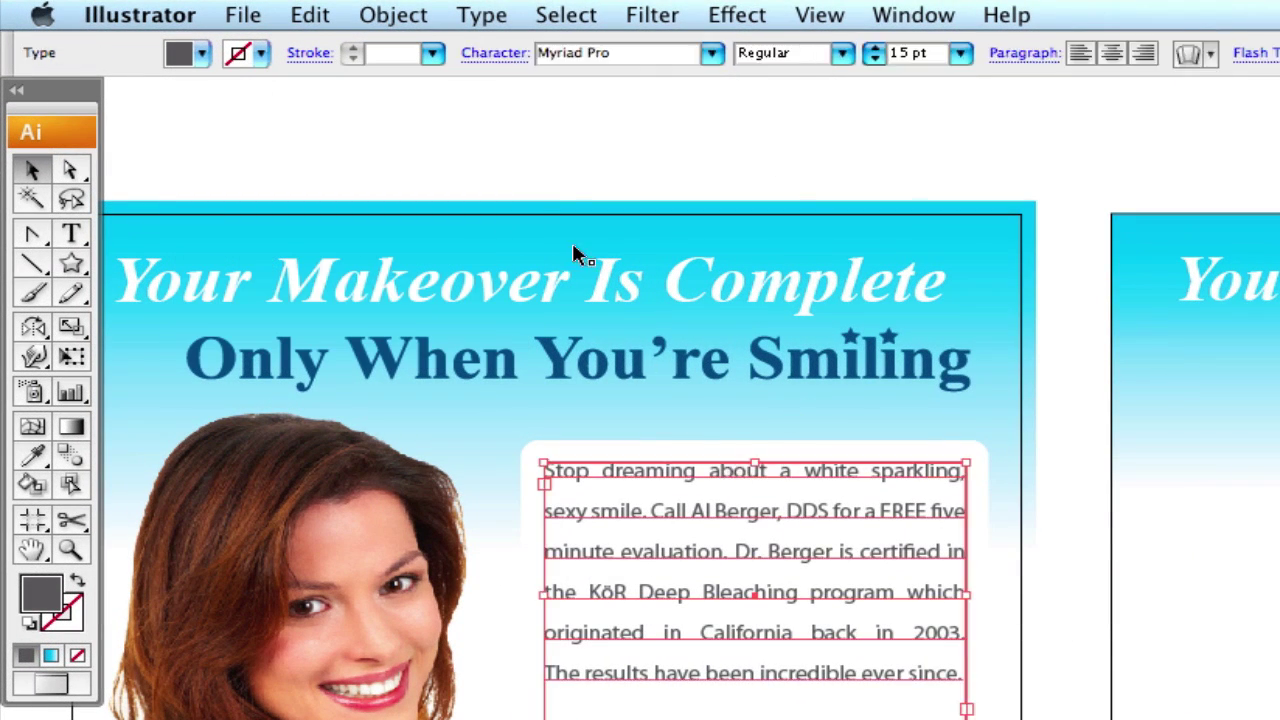
left_click(487, 58)
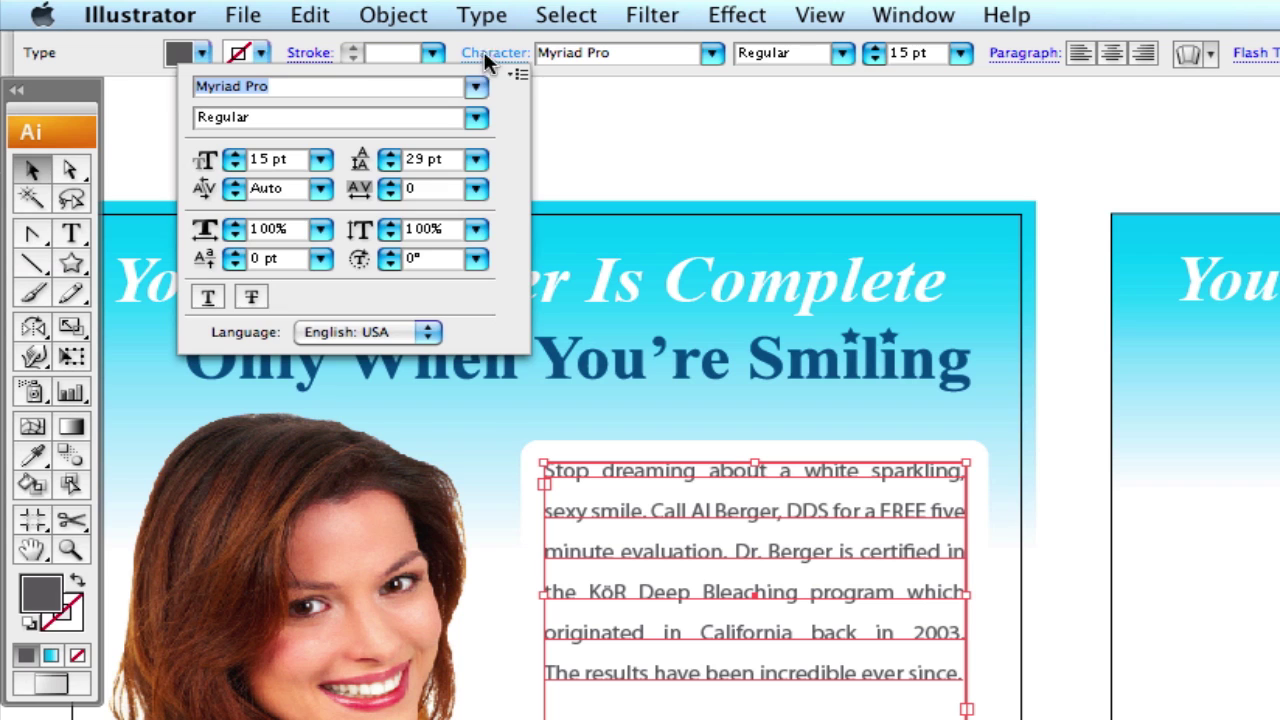
left_click(475, 159)
left_click(460, 200)
left_click(756, 164)
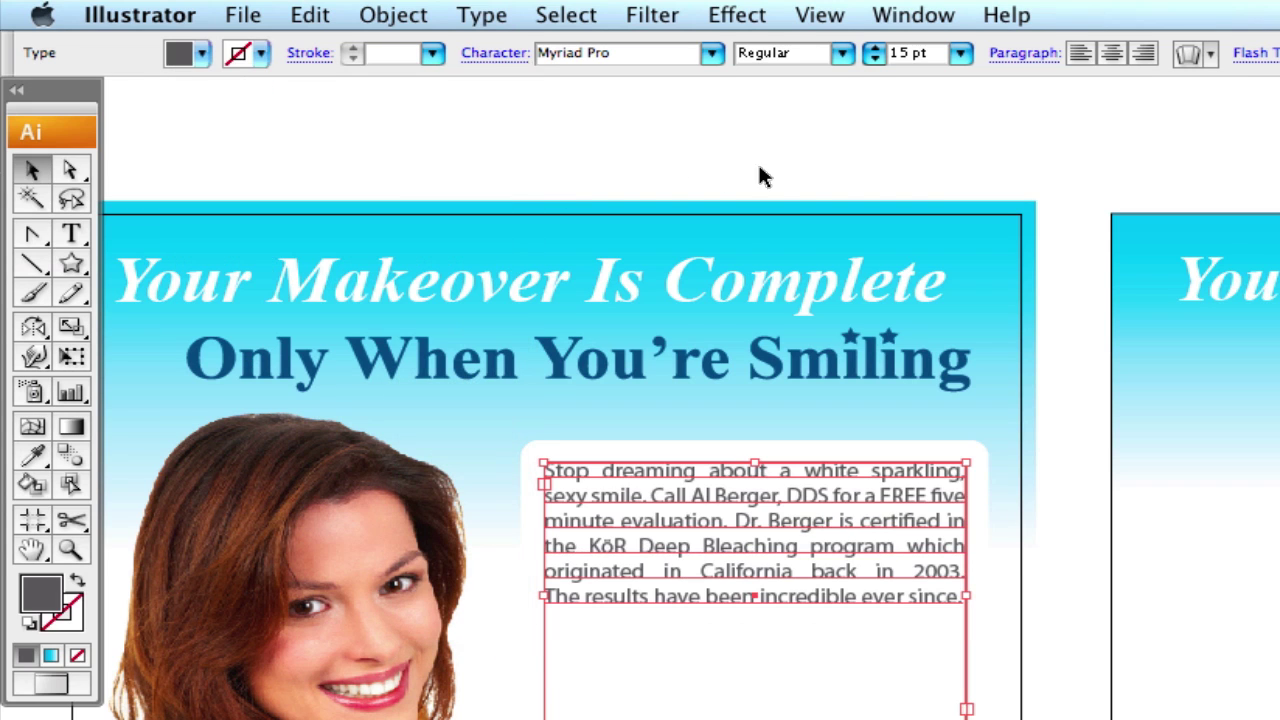
left_click_drag(1003, 610, 1158, 616)
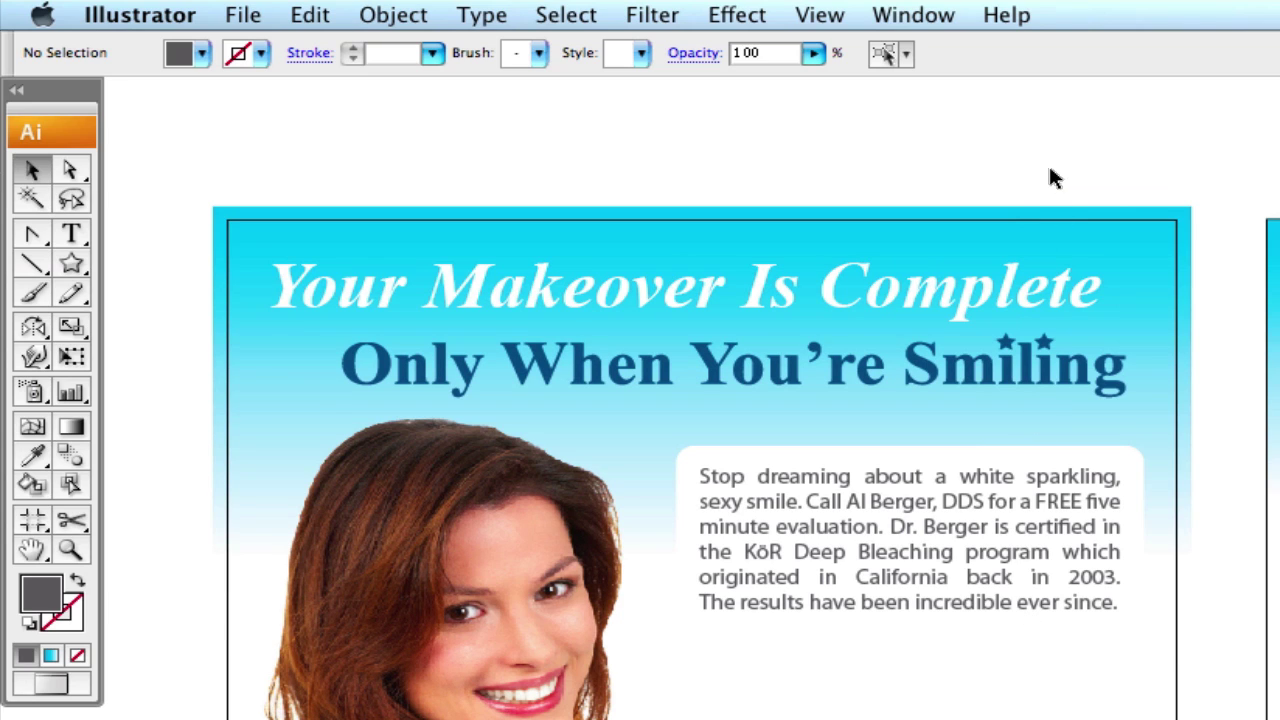
Undo the leading change on the finished flyer's paragraph and clear the selection.
left_click_drag(963, 480, 970, 535)
key("super+z")
key("super+z")
key("super+z")
key("super+shift+a")
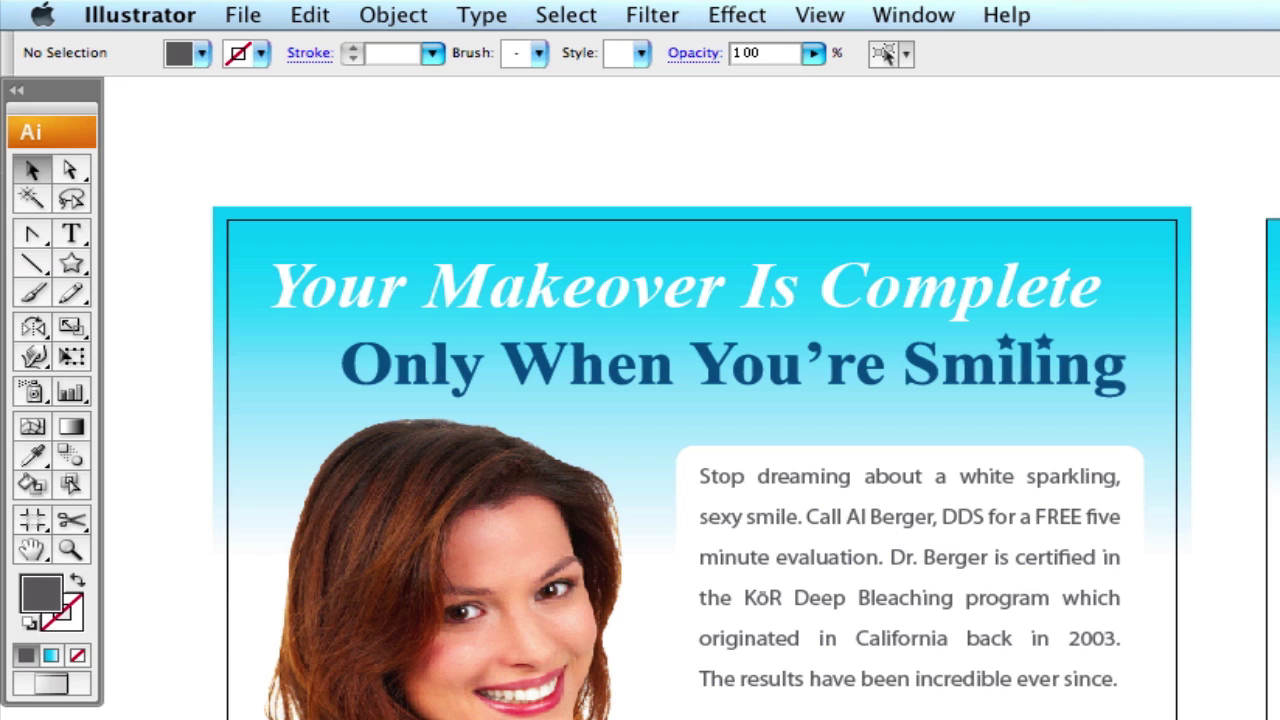
Select the finished flyer's paragraph again and examine its font, size and leading settings.
left_click(910, 700)
left_click_drag(910, 700, 838, 692)
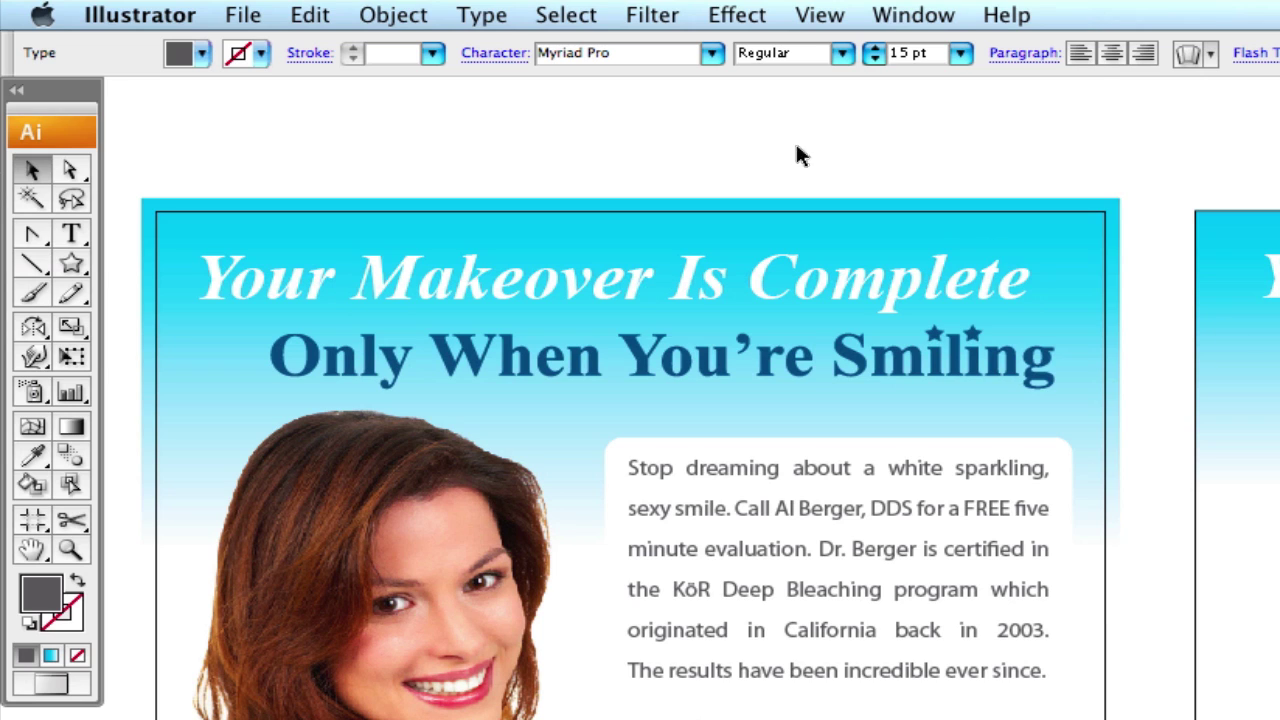
left_click(495, 52)
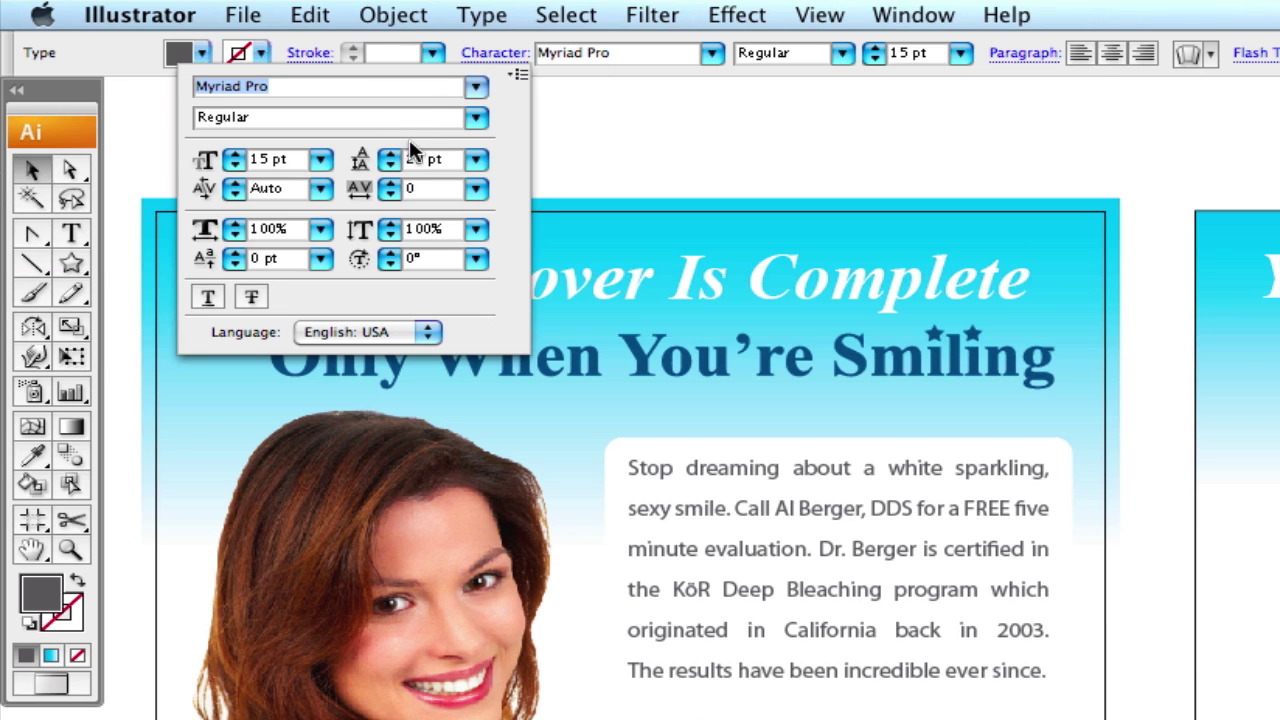
key("super+shift+a")
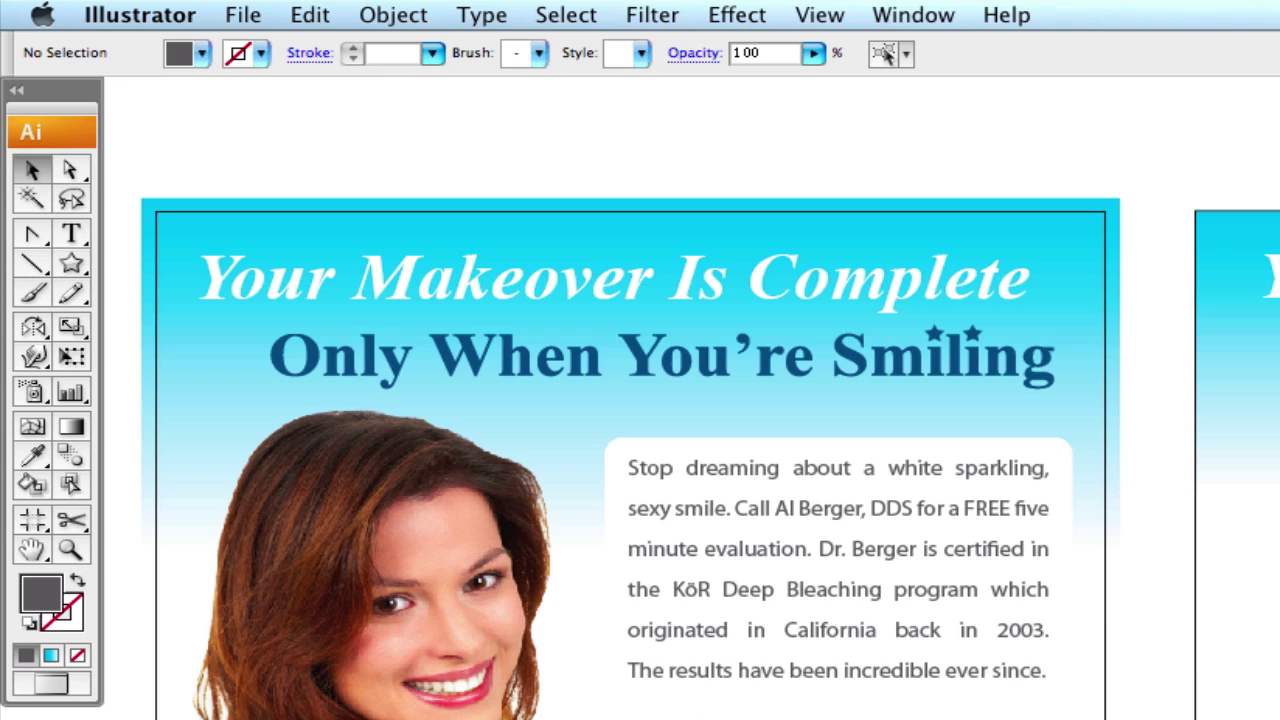
left_click(831, 122)
left_click(831, 78)
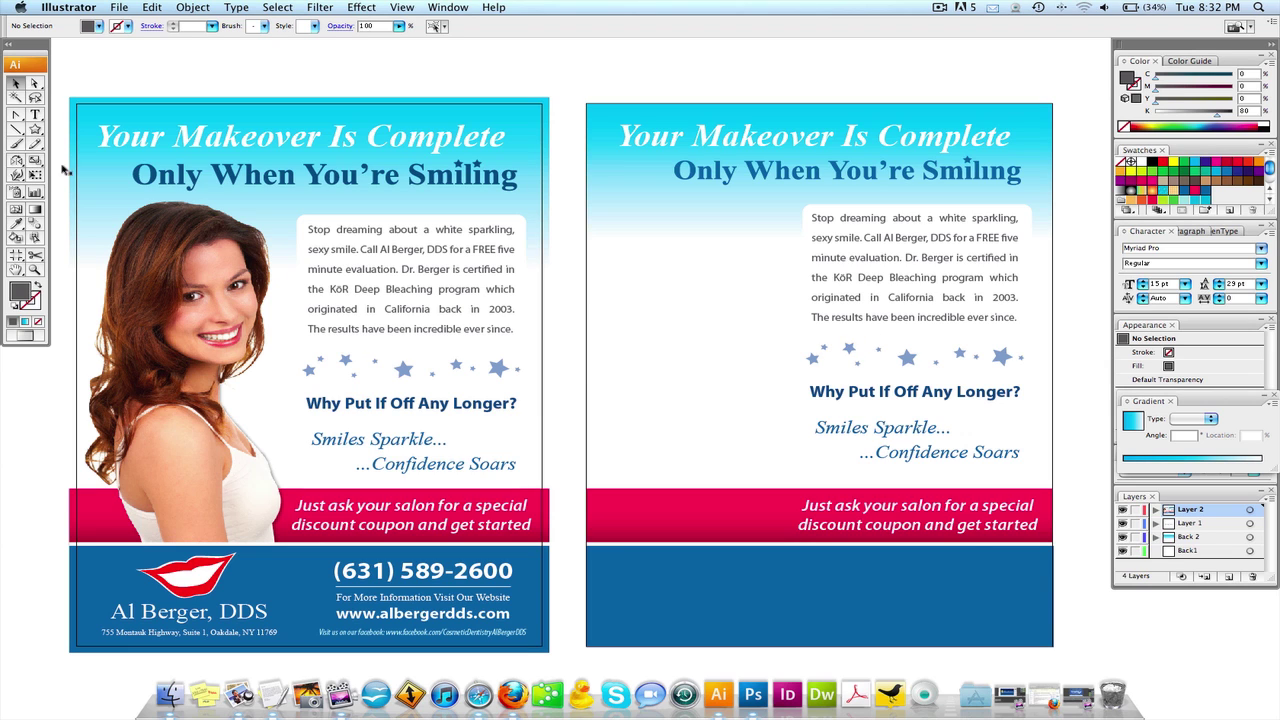
Duplicate the woman's photo from the finished flyer onto the new flyer, beside the white text box.
left_click_drag(190, 282, 685, 285)
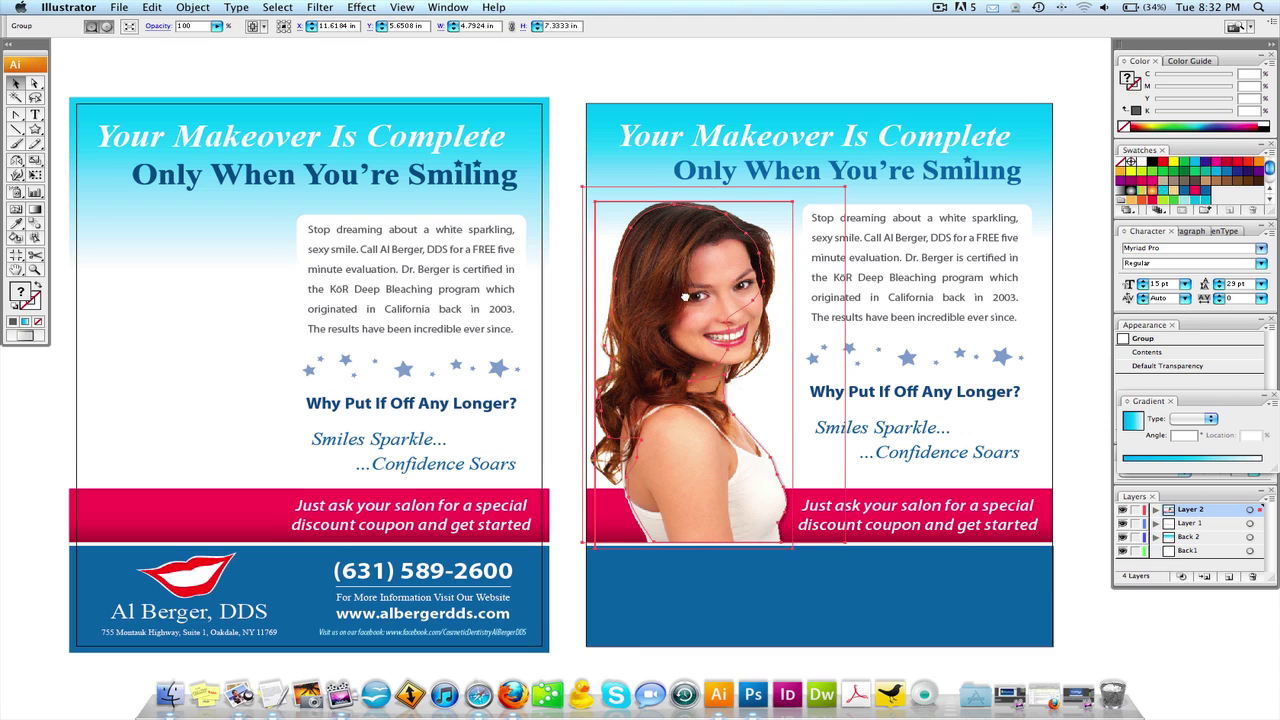
key("super+z")
left_click_drag(212, 288, 735, 288)
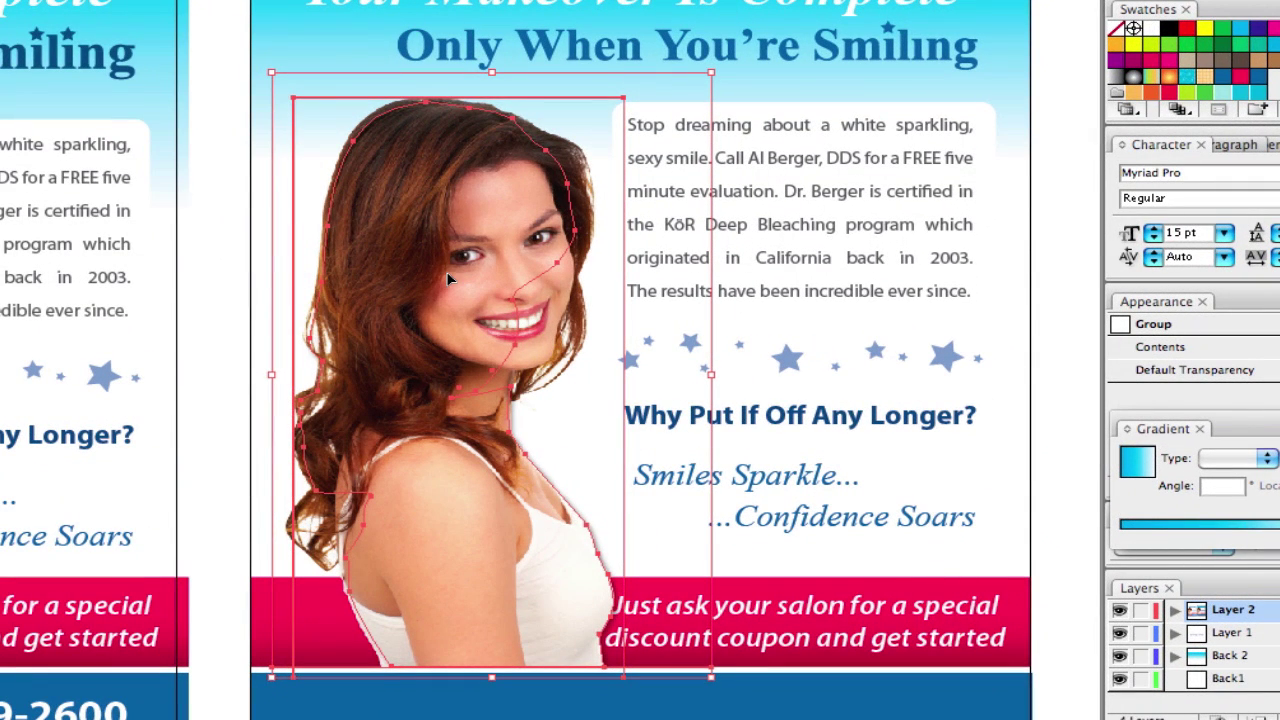
left_click(512, 2)
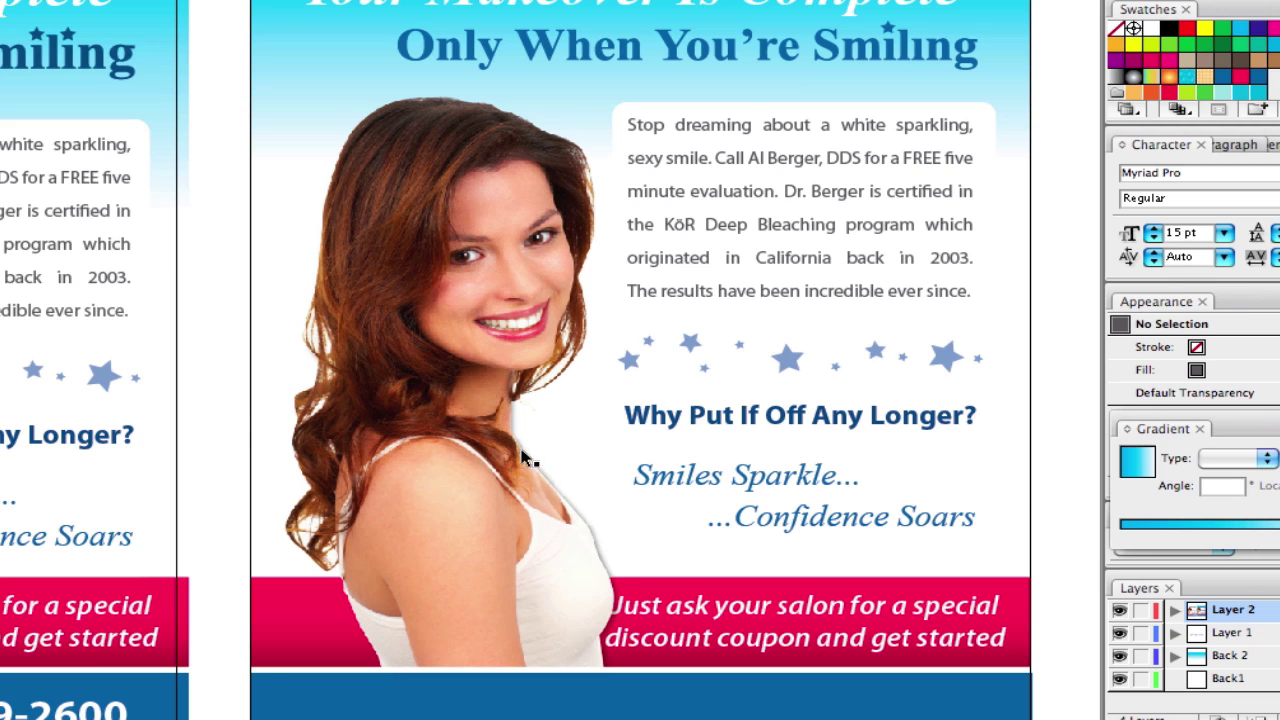
Examine the separate outline paths grouped with the woman's photo on the new flyer.
left_click(518, 343)
key("super+2")
left_click(488, 178)
key("super+2")
left_click(481, 173)
left_click_drag(499, 257, 510, 294)
key("super+z")
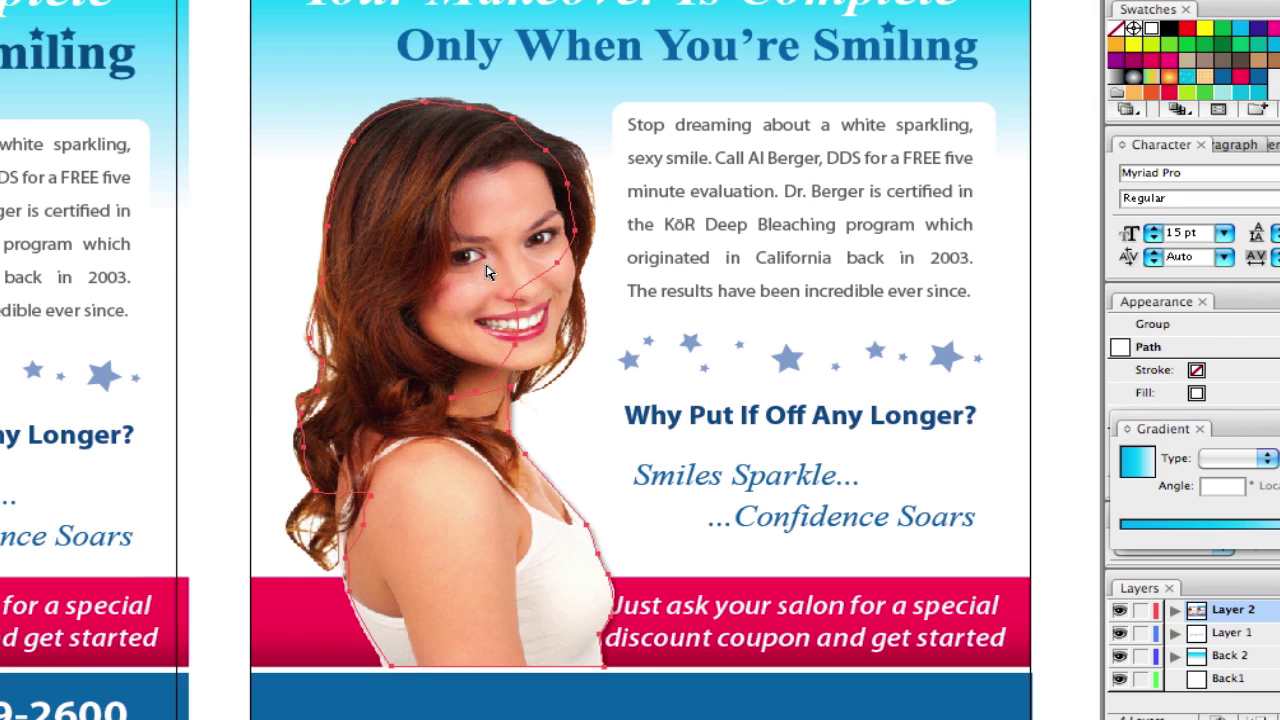
key("ctrl+shift+a")
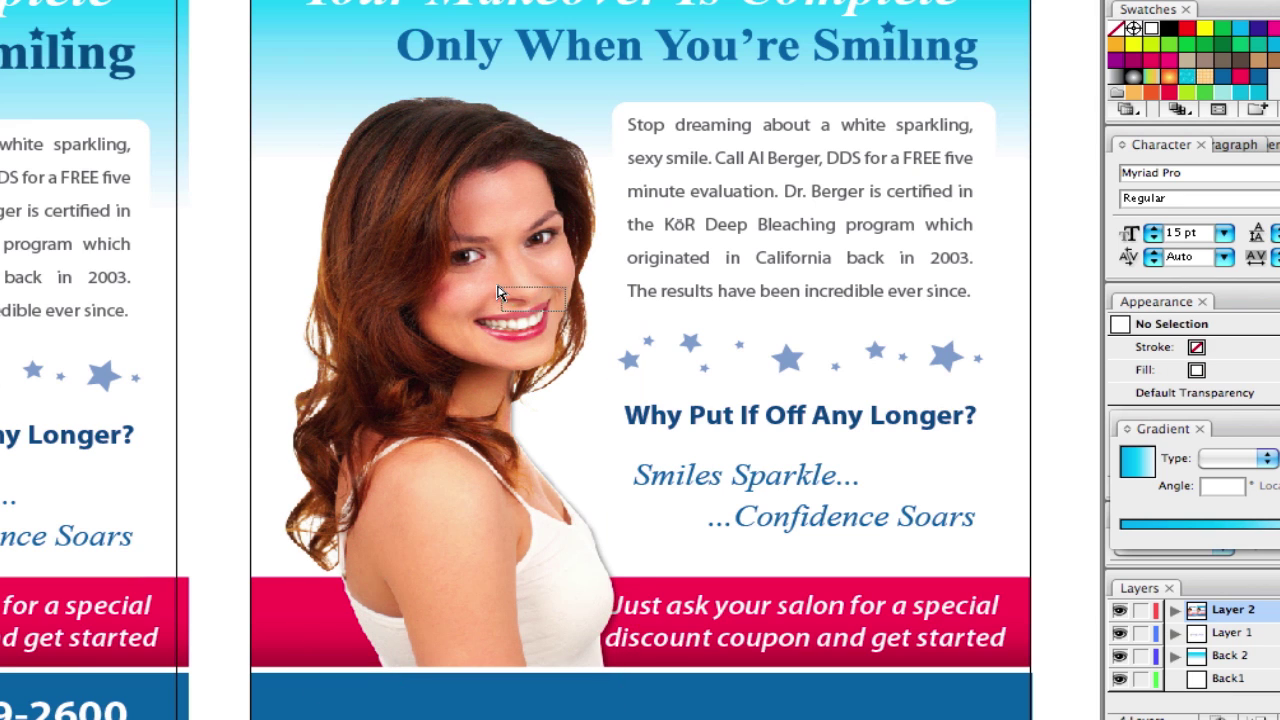
left_click(518, 302)
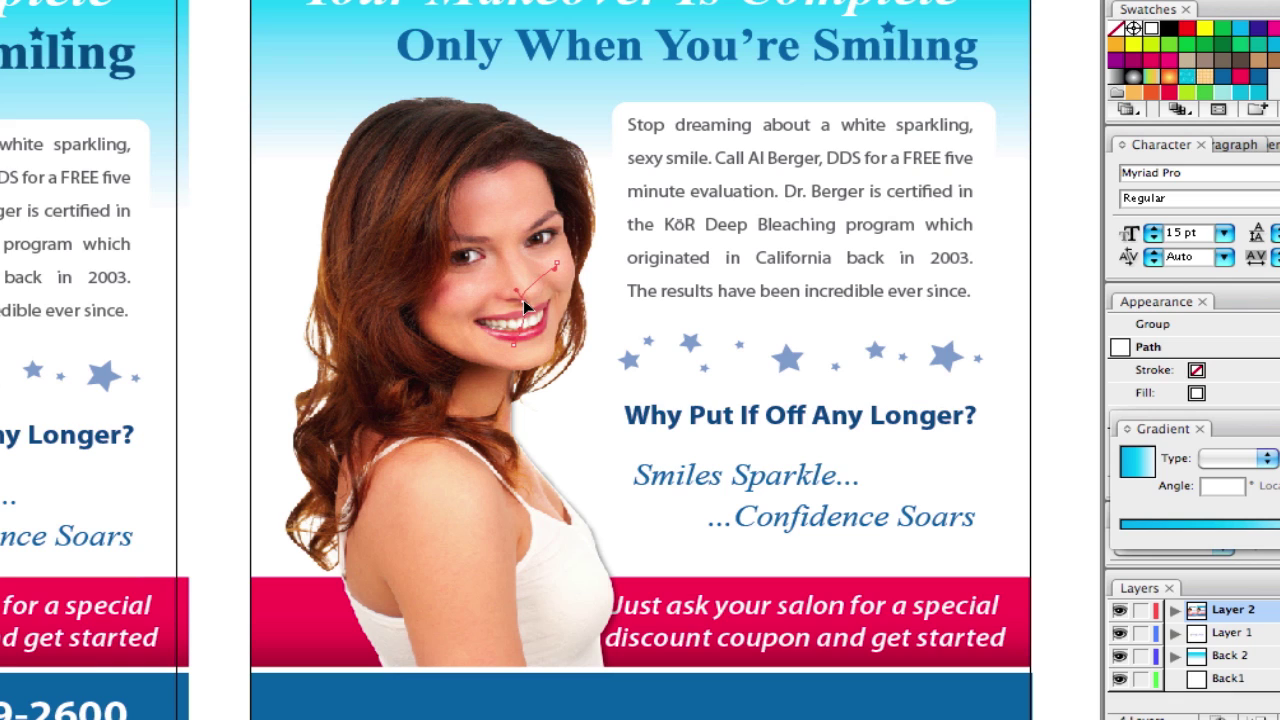
left_click_drag(596, 317, 464, 263)
key("super+shift+a")
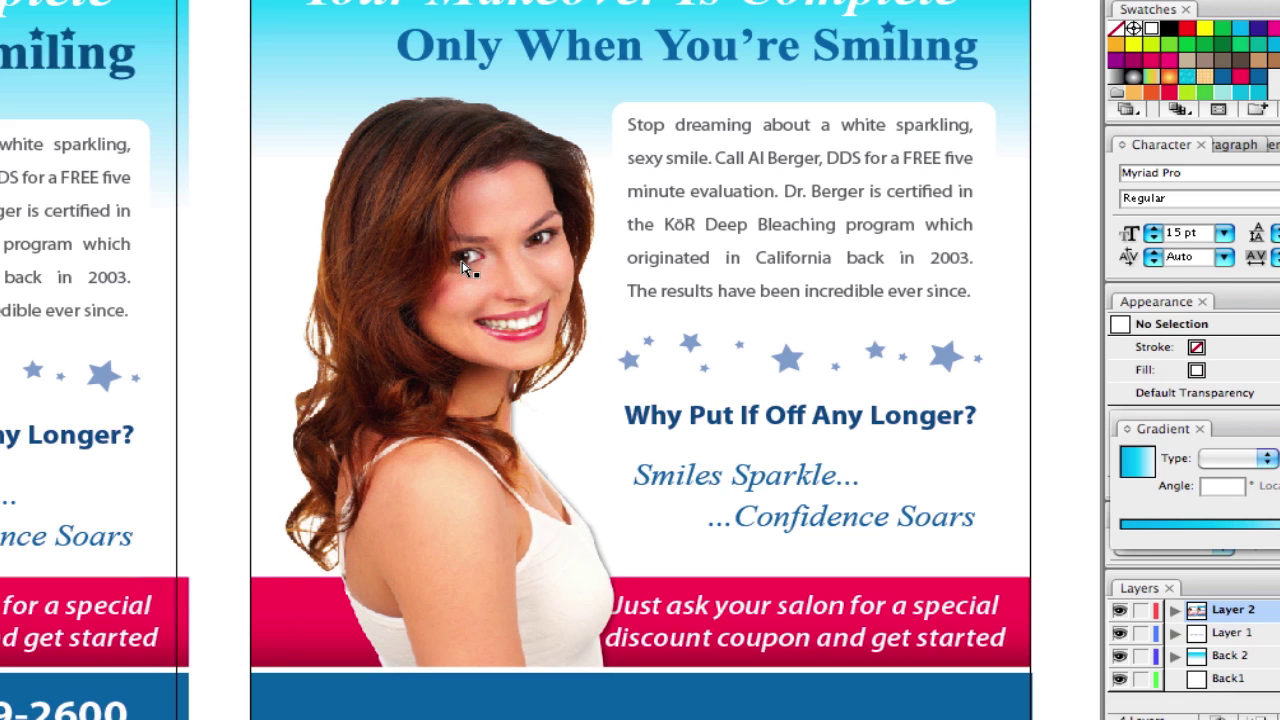
Try shifting the outline path grouped with the new flyer's photo to the right, and undo the move.
key("super+shift+a")
left_click(540, 237)
left_click(540, 237)
key("ctrl+shift+a")
left_click(567, 275)
key("v")
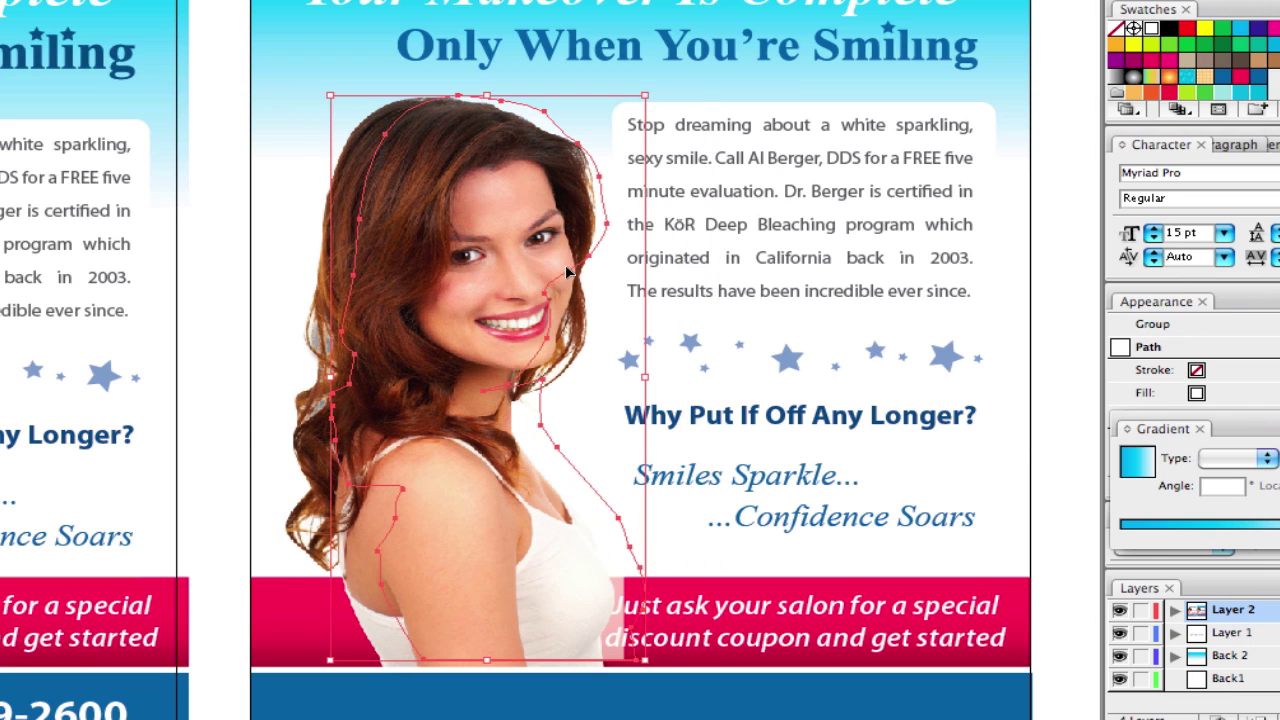
key("super+z")
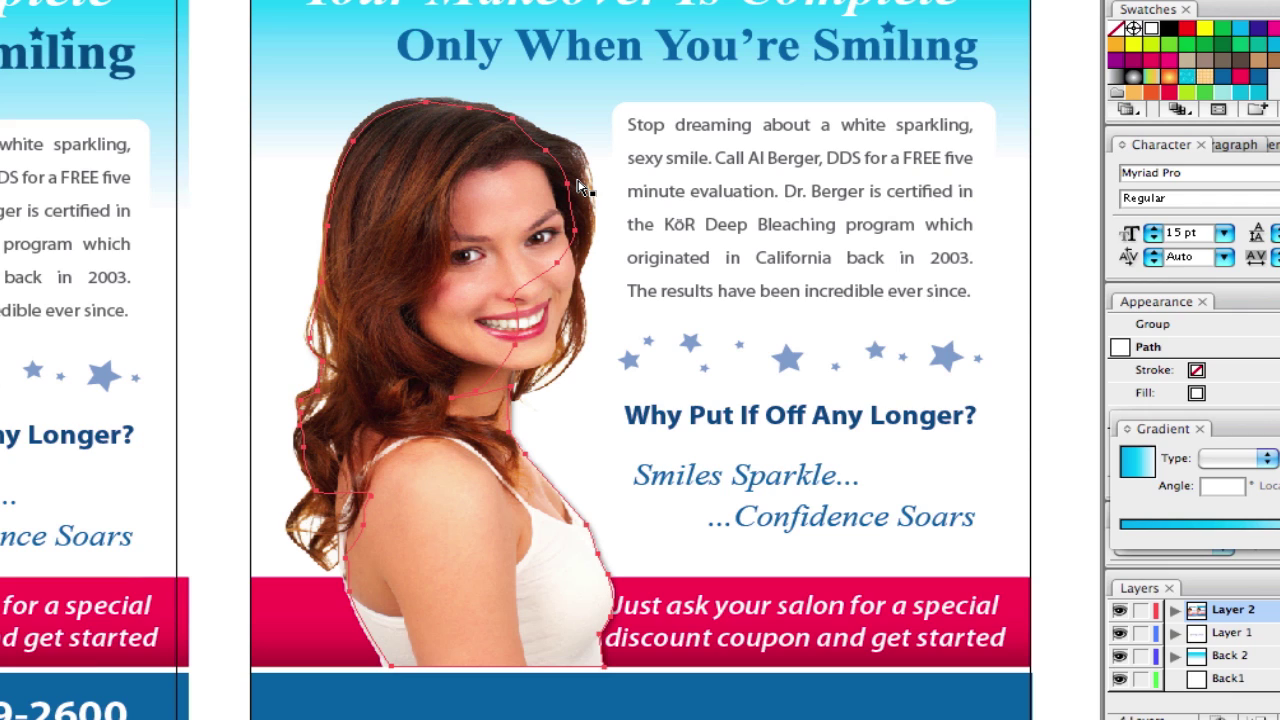
left_click(580, 293)
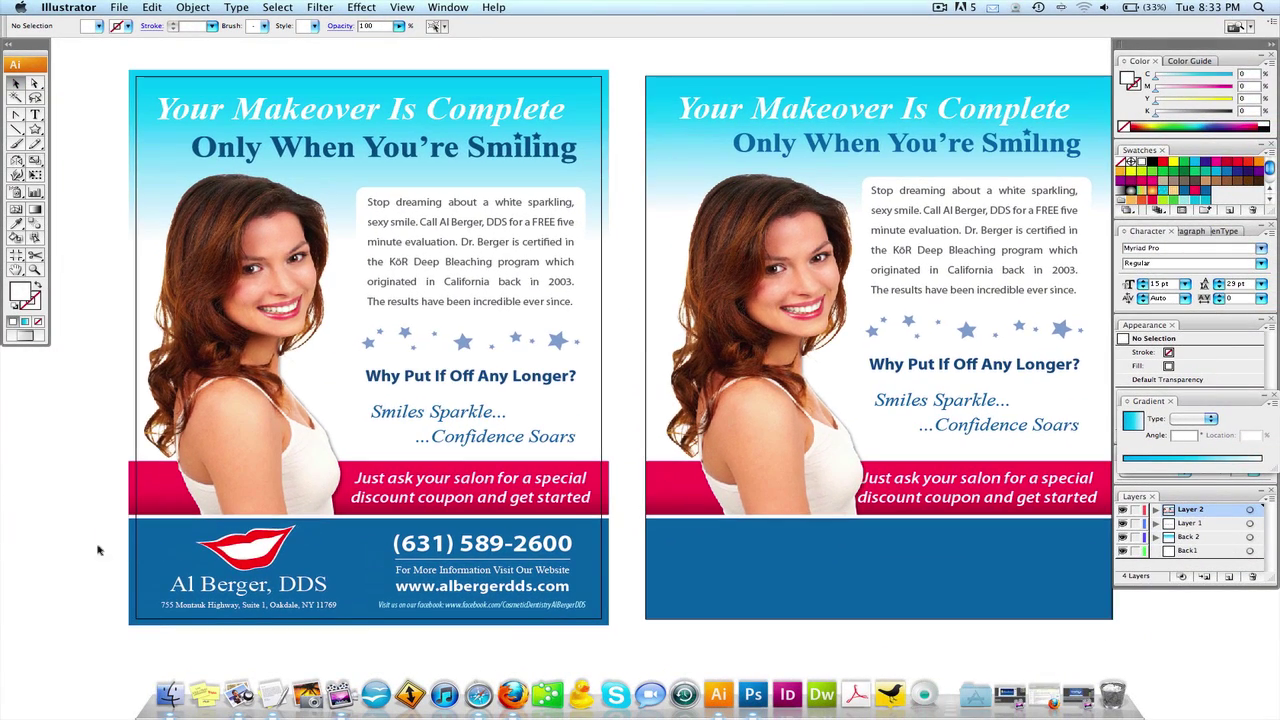
Duplicate the finished flyer's lips logo, business name, address and contact lines onto the new flyer's blue footer.
left_click_drag(145, 524, 552, 606)
left_click_drag(260, 537, 830, 543)
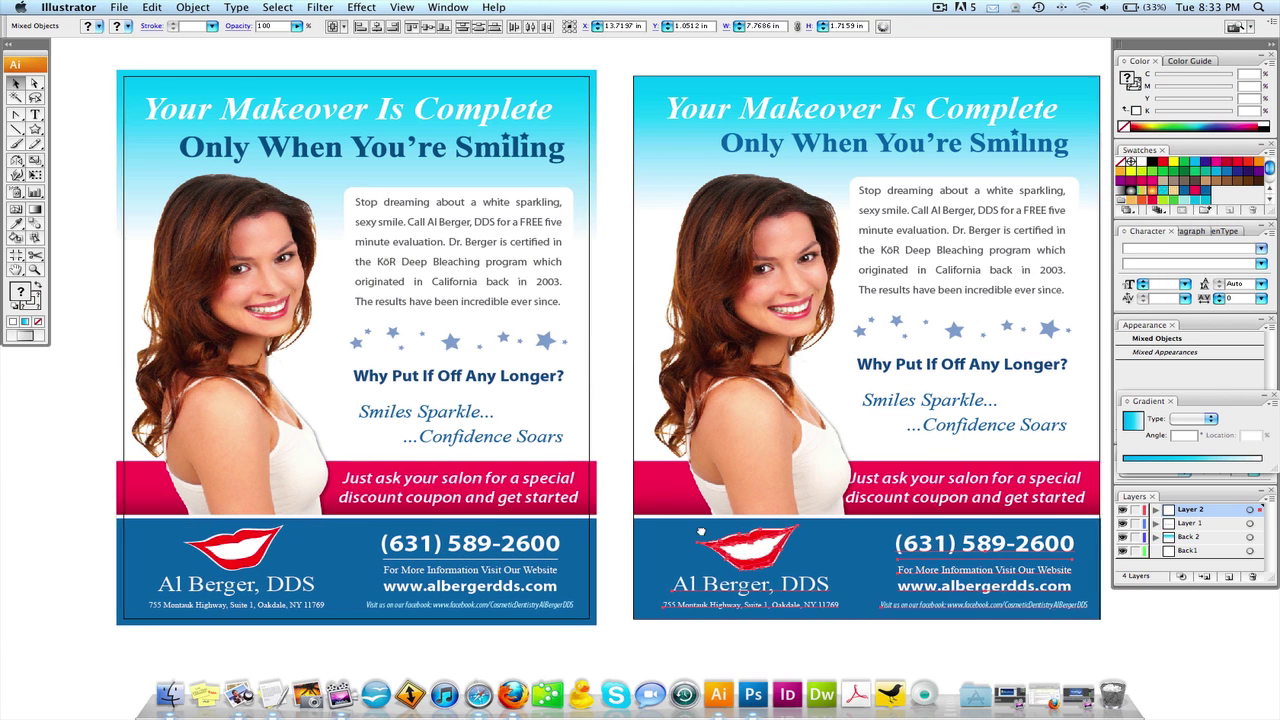